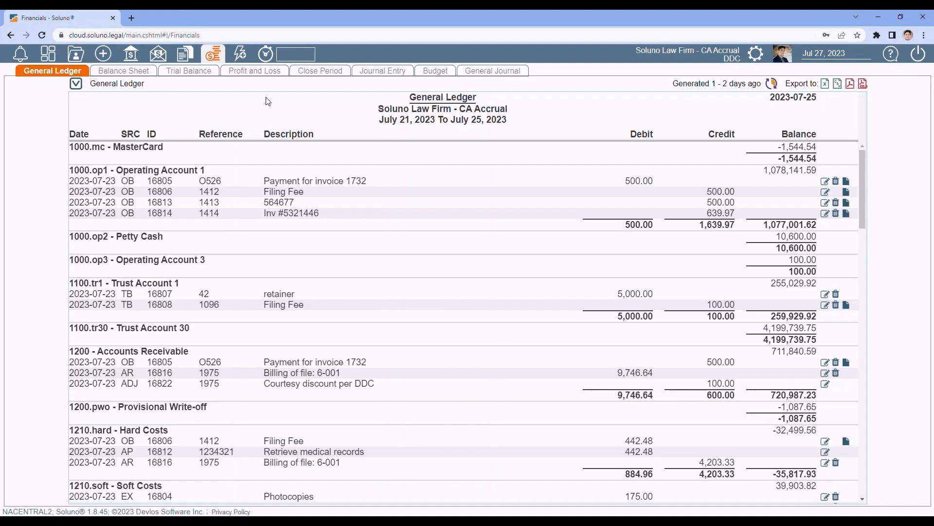
Step: Generate a preview-only GST/HST Report for the period ending Mar 31, 2022, and dismiss the processing notice
click(187, 59)
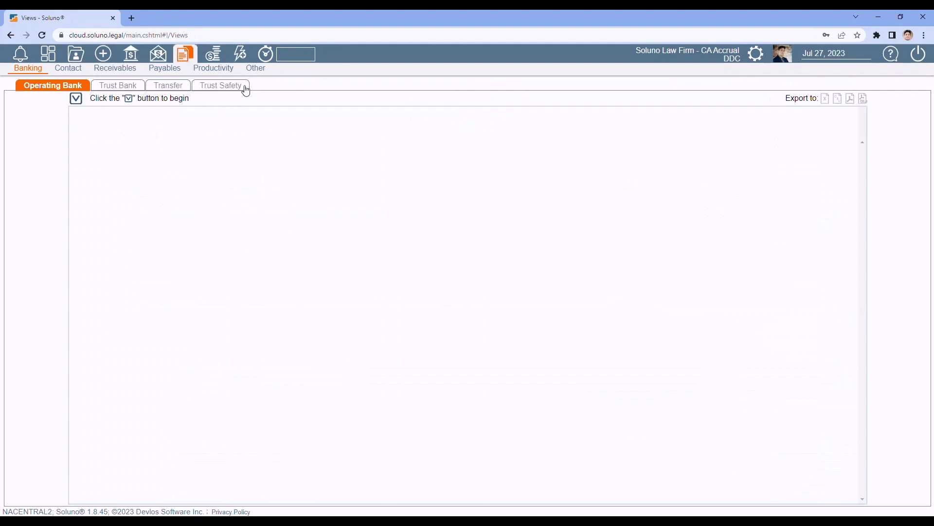
click(257, 70)
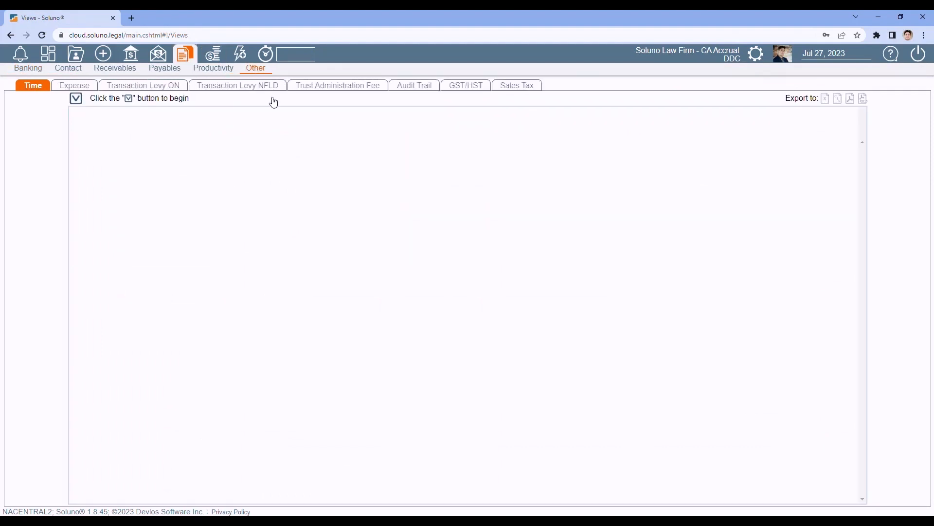
click(472, 90)
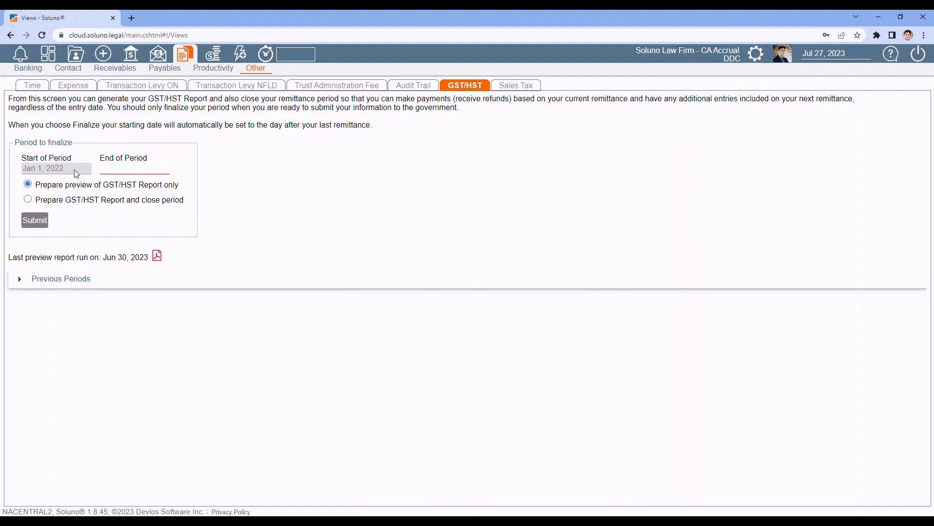
click(142, 169)
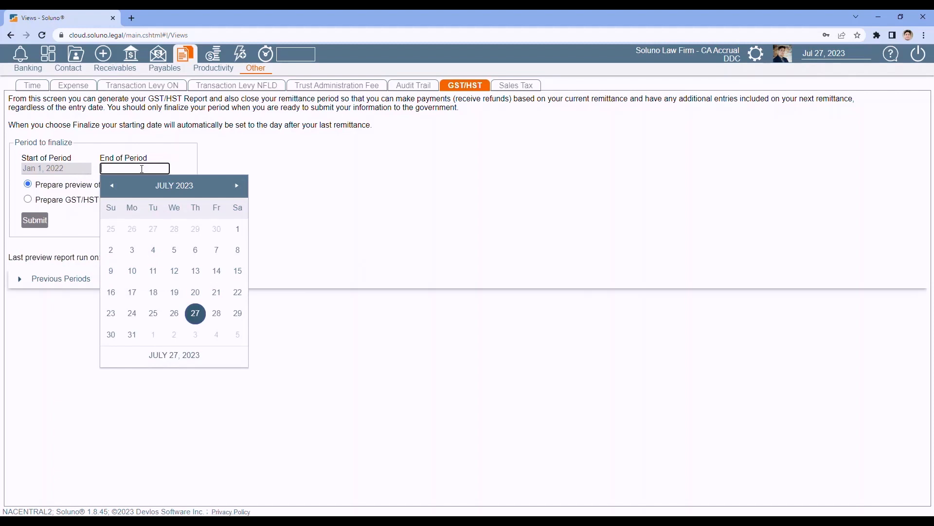
click(157, 187)
click(109, 187)
click(195, 214)
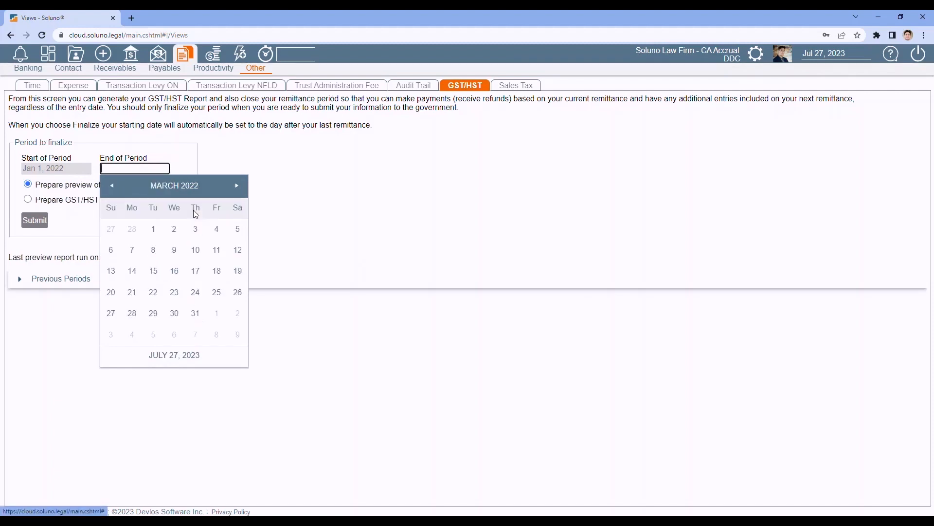
click(195, 313)
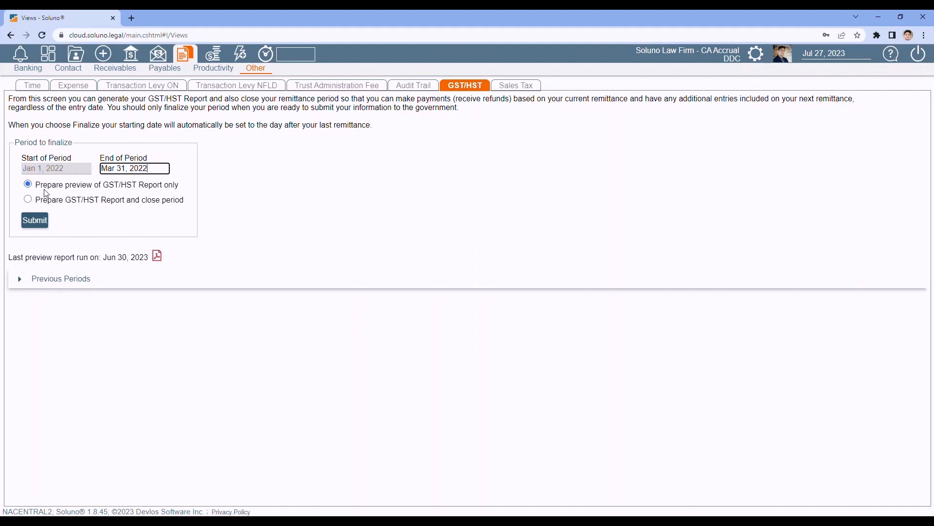
click(41, 222)
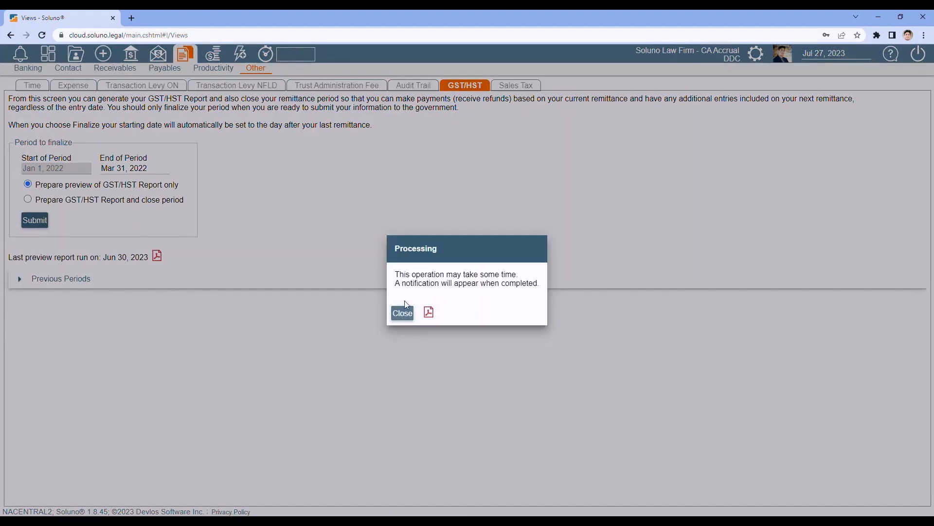
click(399, 314)
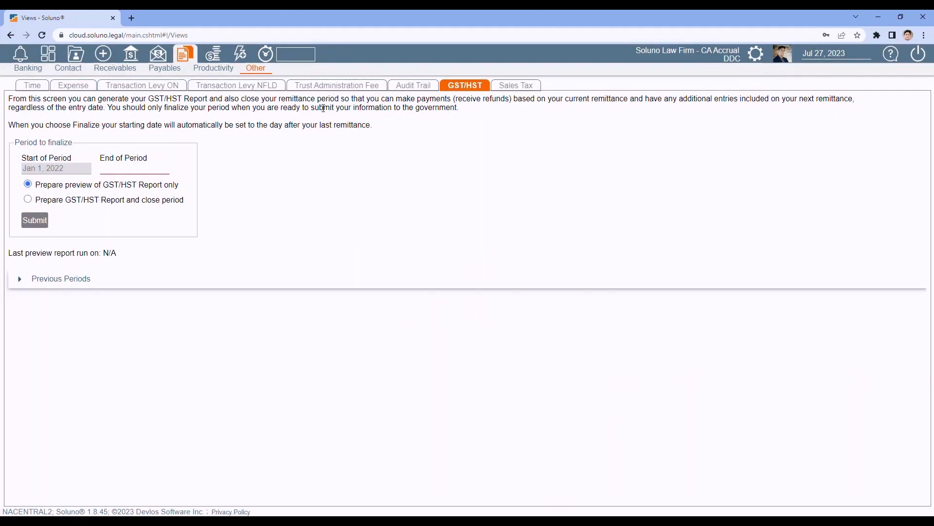
Step: Reload the GST/HST view and open the latest preview report as a PDF
click(314, 88)
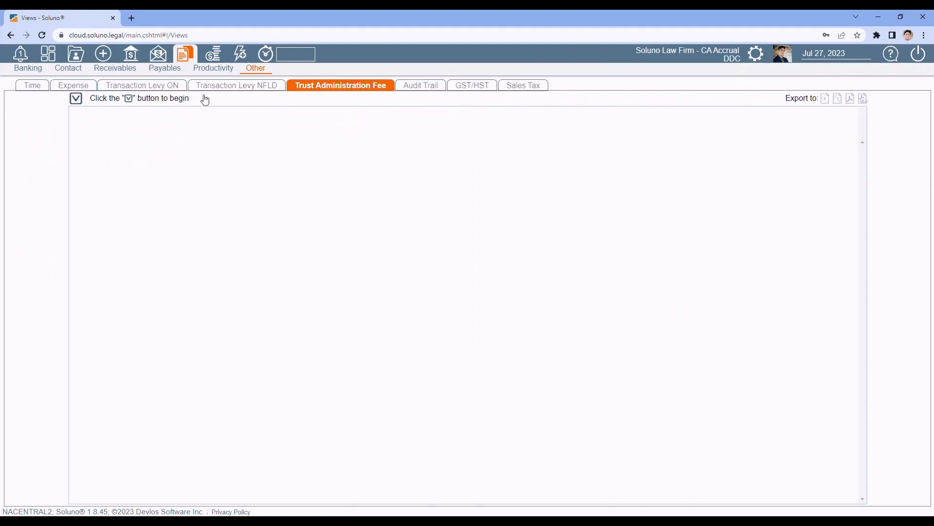
click(114, 68)
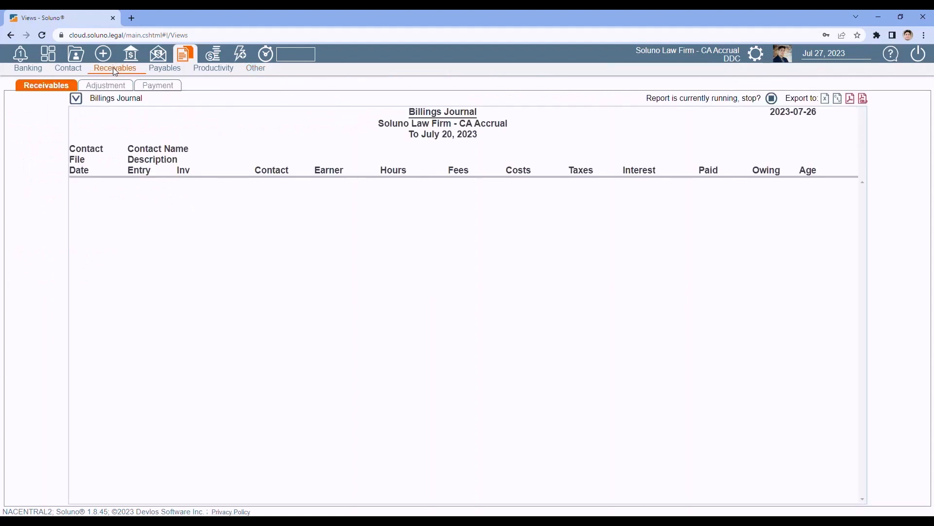
click(254, 69)
click(467, 91)
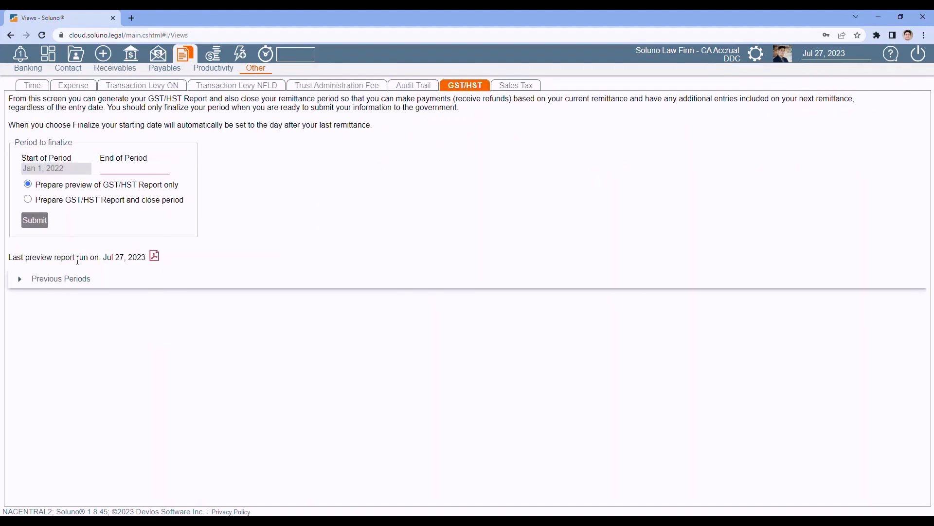
click(155, 257)
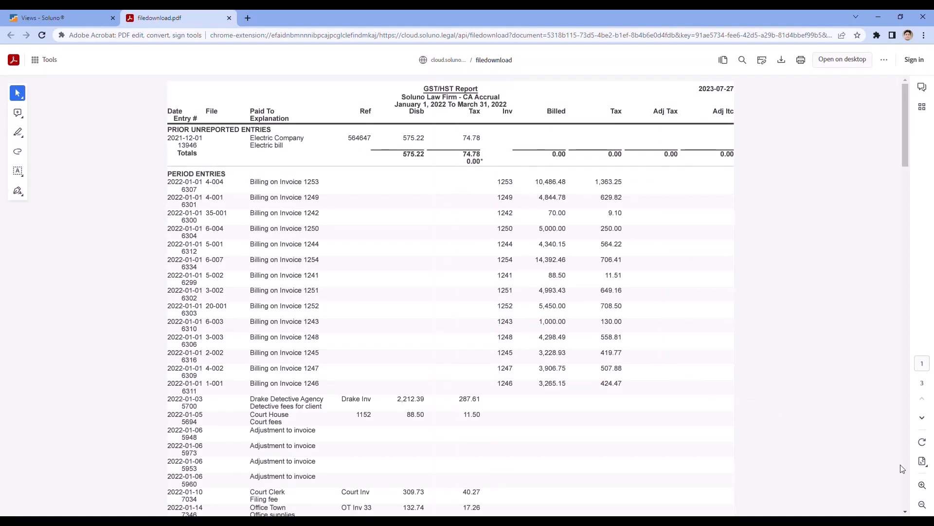
Step: Enlarge the GST/HST Report and examine its Prior Unreported Entries section
click(921, 486)
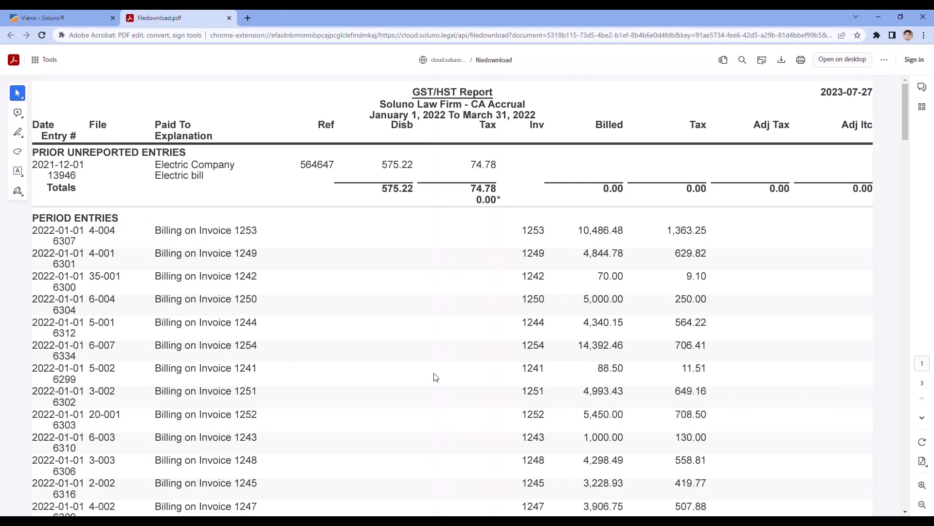
drag(33, 154, 204, 154)
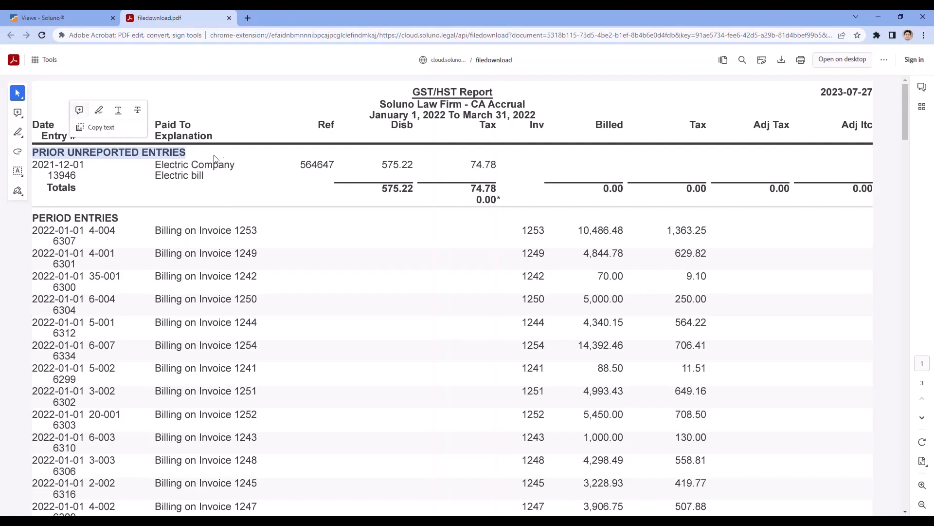
click(293, 194)
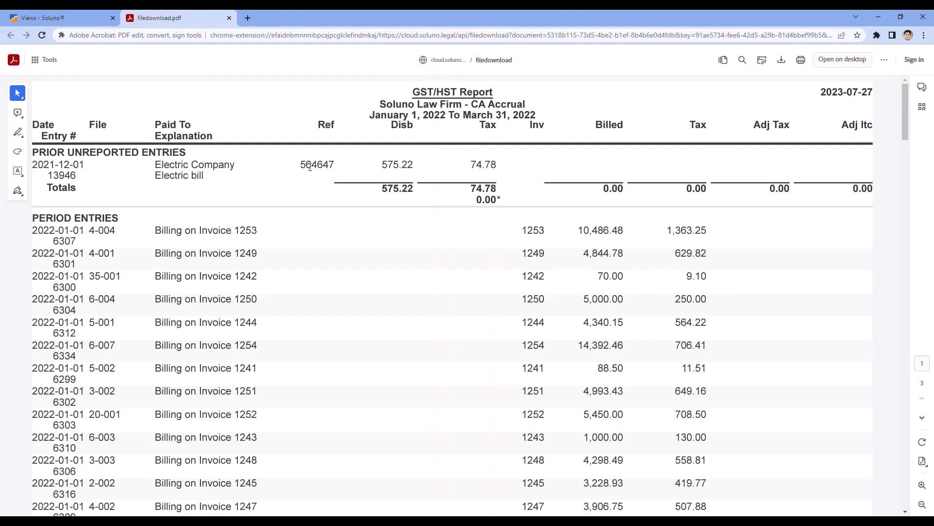
click(439, 311)
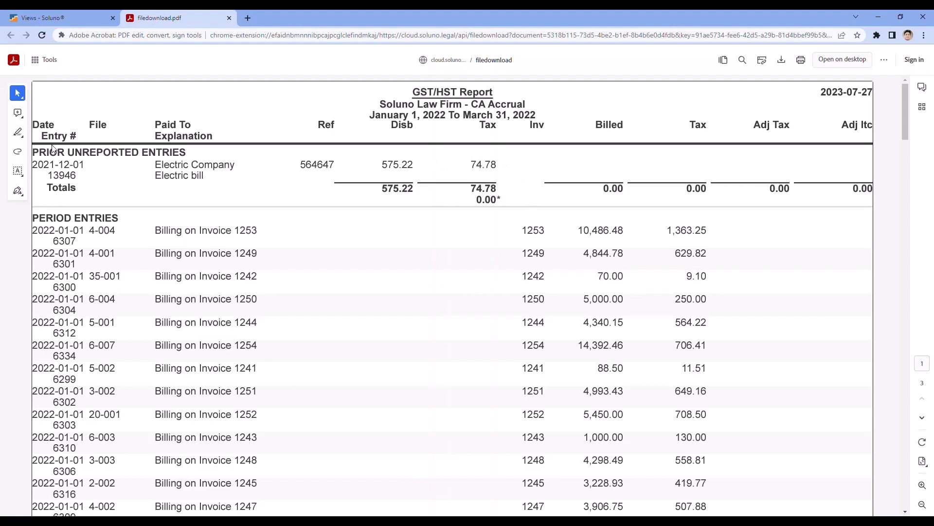
drag(35, 151, 198, 151)
click(270, 181)
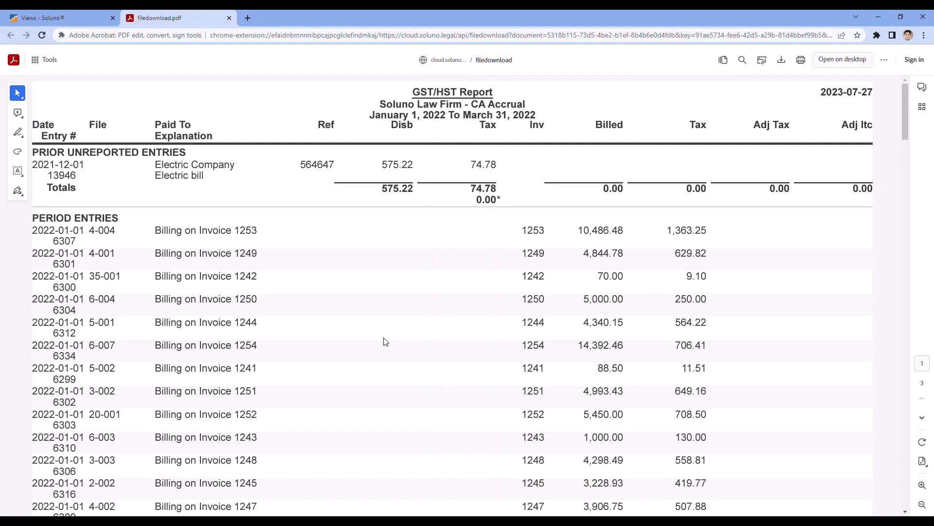
Step: Review the Period Entries and highlight the tax amount of the Receiver General HST payment for the 4th quarter 2021
scroll(380, 242, down, 2)
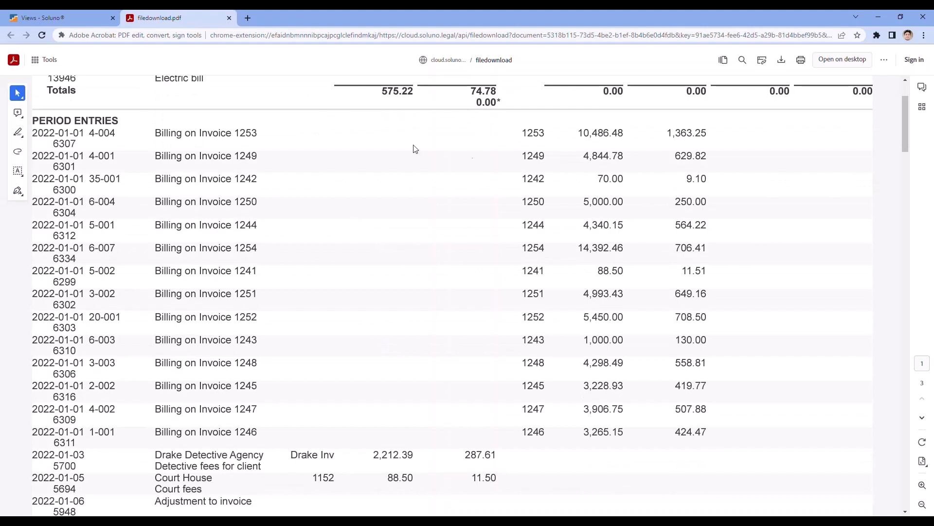
scroll(365, 244, down, 7)
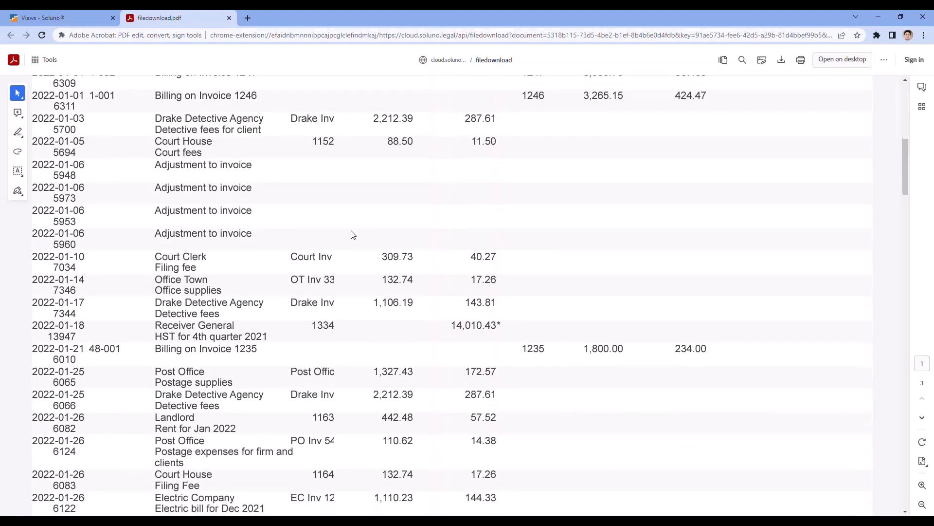
scroll(390, 273, down, 2)
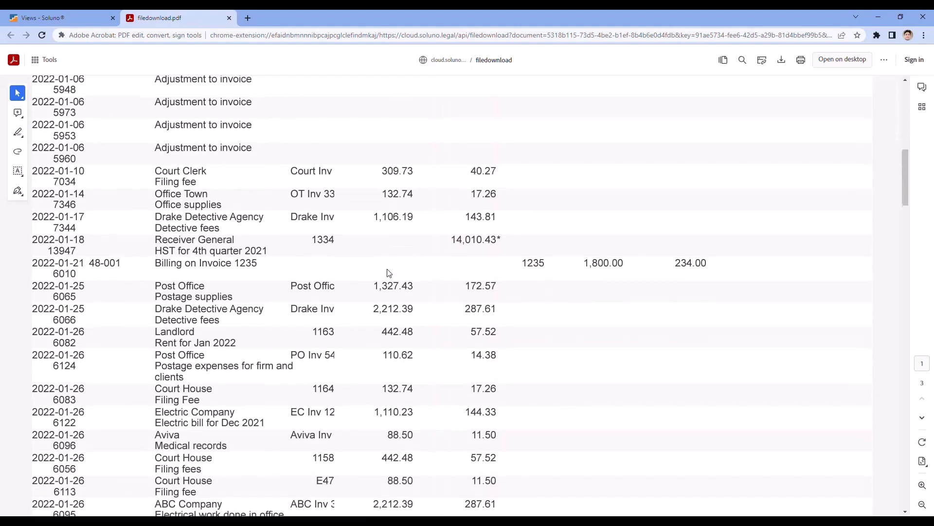
scroll(389, 273, down, 1)
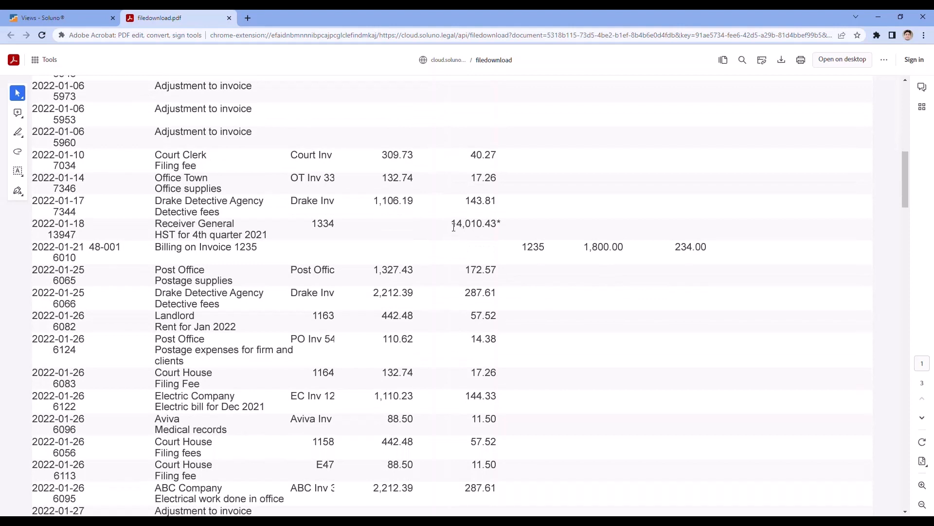
drag(452, 224, 475, 224)
drag(494, 223, 506, 231)
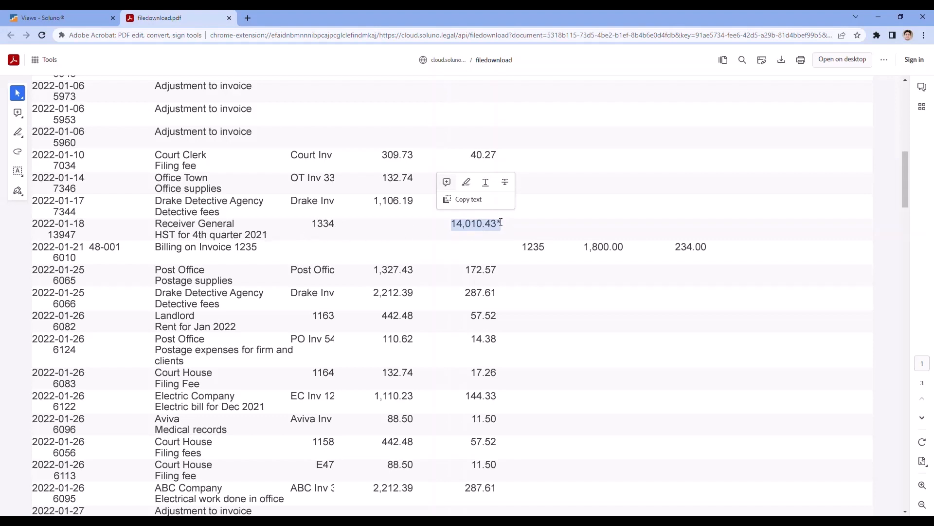
Step: Review the remaining period entries through to the report's totals and grand totals
scroll(595, 229, down, 5)
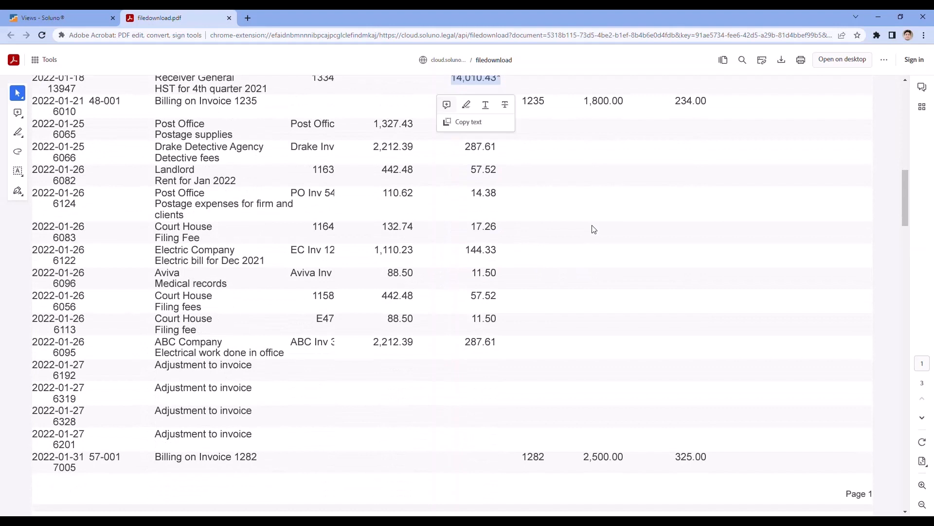
scroll(594, 229, down, 7)
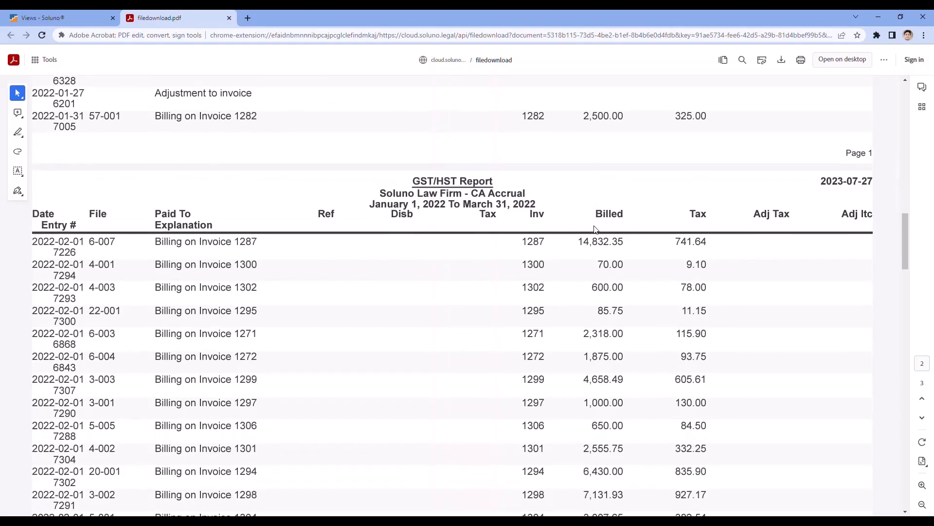
scroll(596, 229, down, 3)
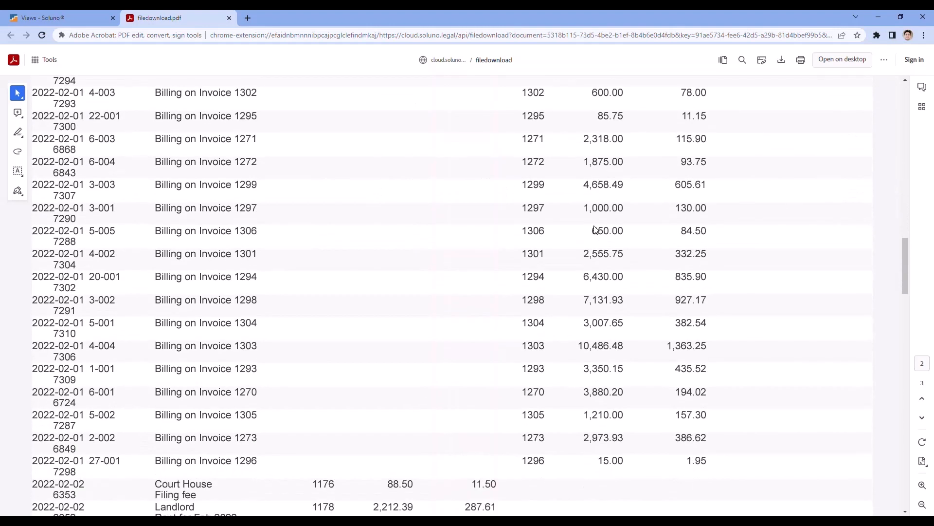
scroll(447, 233, down, 4)
scroll(448, 236, down, 11)
scroll(448, 236, down, 11)
scroll(448, 236, down, 4)
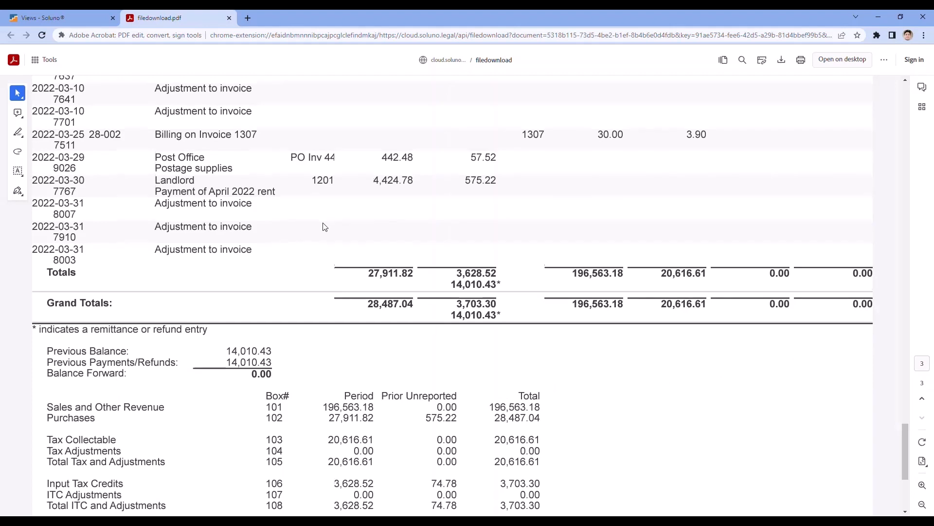
Step: Examine the box-by-box remittance summary, including the balance, refund claimed and payment enclosed lines, and close the report PDF
scroll(325, 227, down, 3)
scroll(325, 226, down, 1)
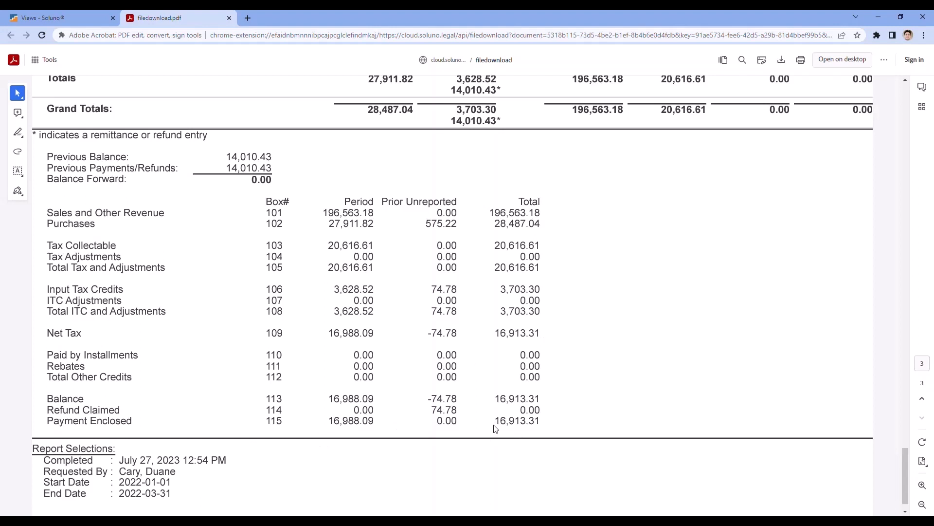
drag(547, 423, 494, 427)
drag(423, 397, 463, 425)
click(615, 414)
click(229, 18)
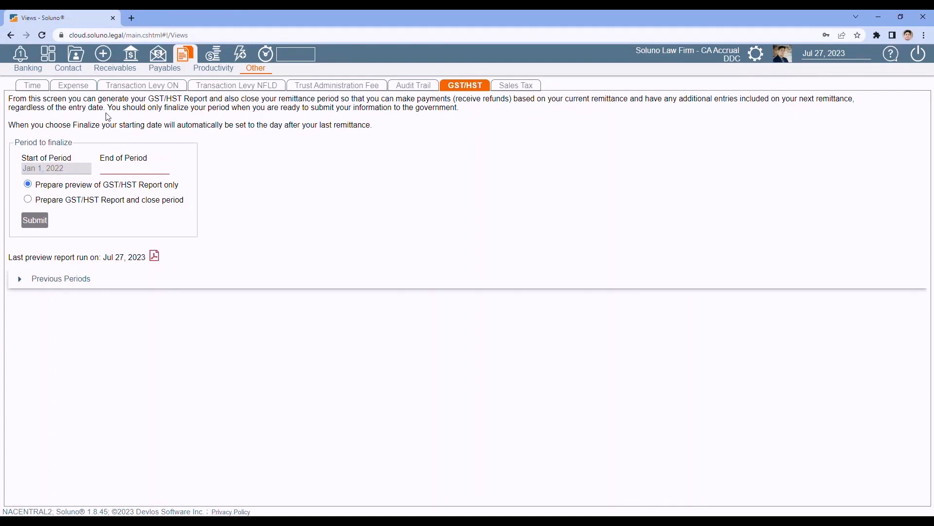
Step: Start an Operating Out entry for 17,000 and set its tax treatment to GST/HST Remittance
click(104, 55)
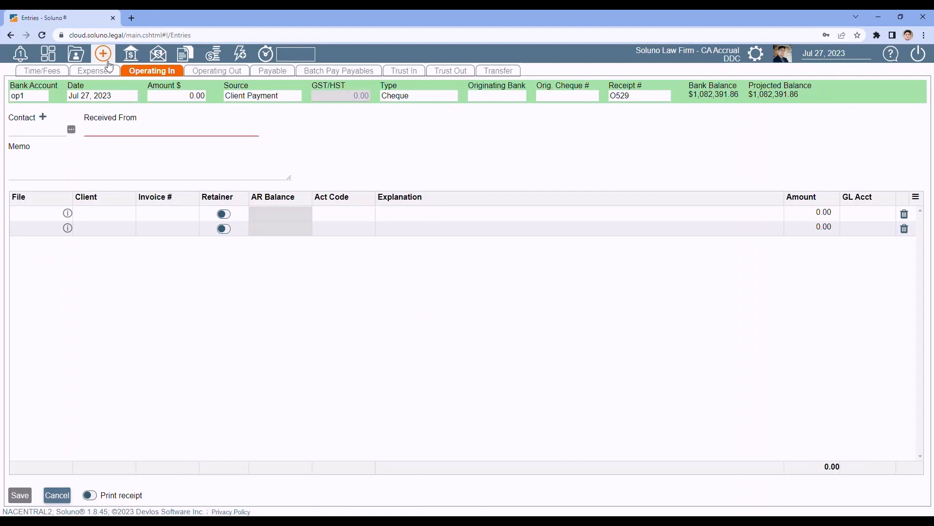
click(223, 72)
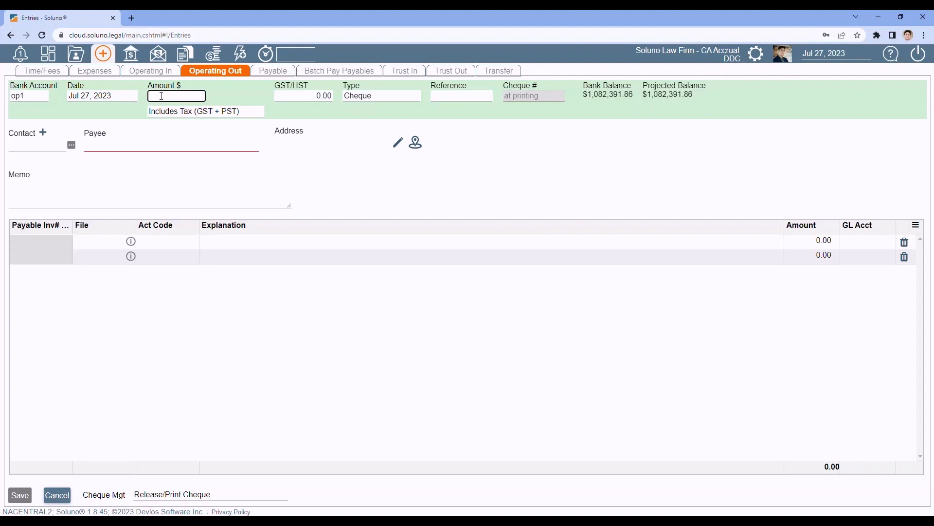
text(1)
text(7,)
text(000)
click(346, 161)
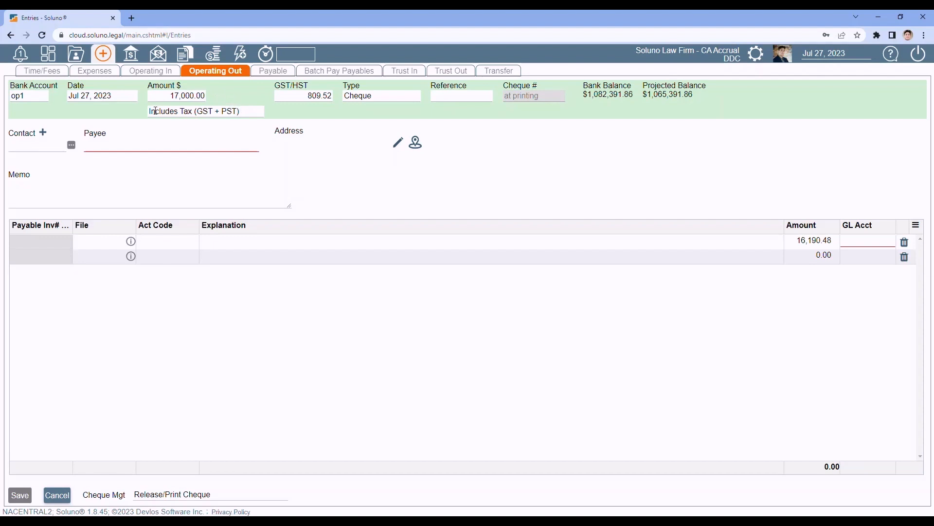
click(247, 113)
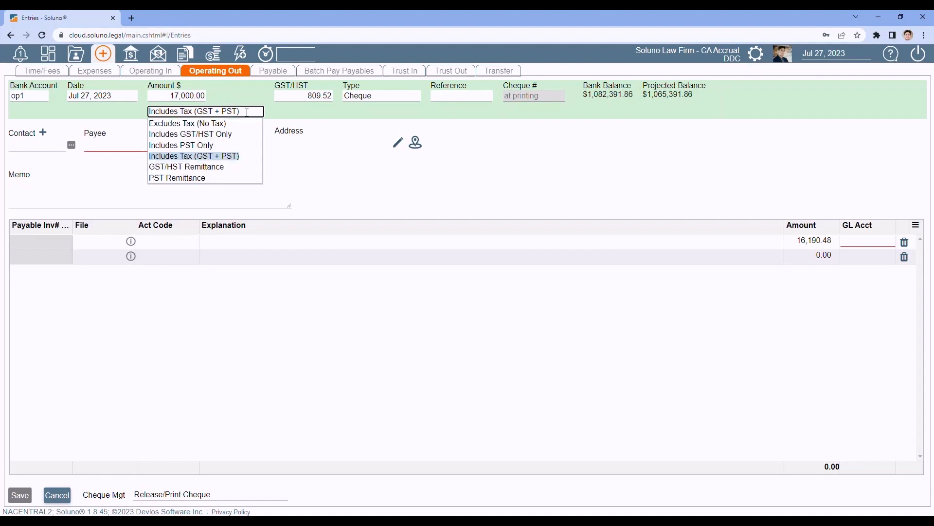
click(158, 167)
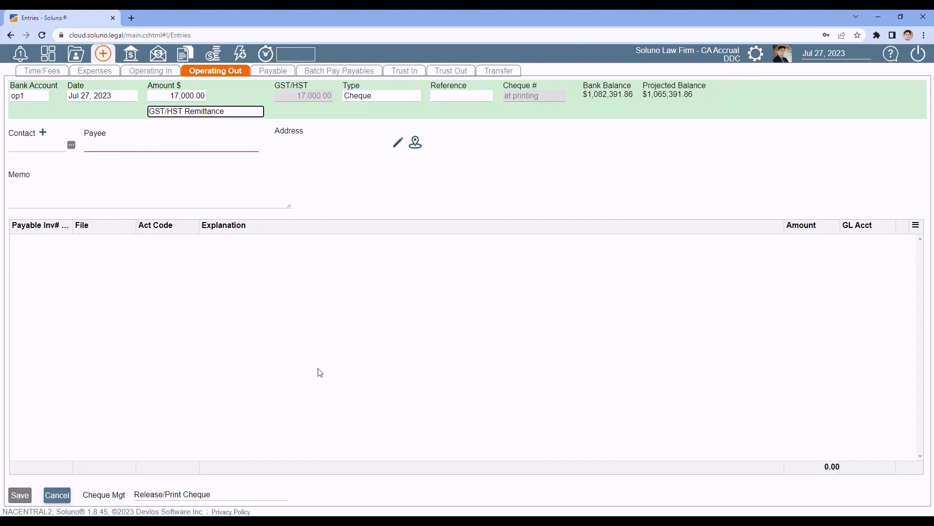
Step: Enter Receiver General as the payee of the remittance payment and choose Cheque as its payment type
click(98, 149)
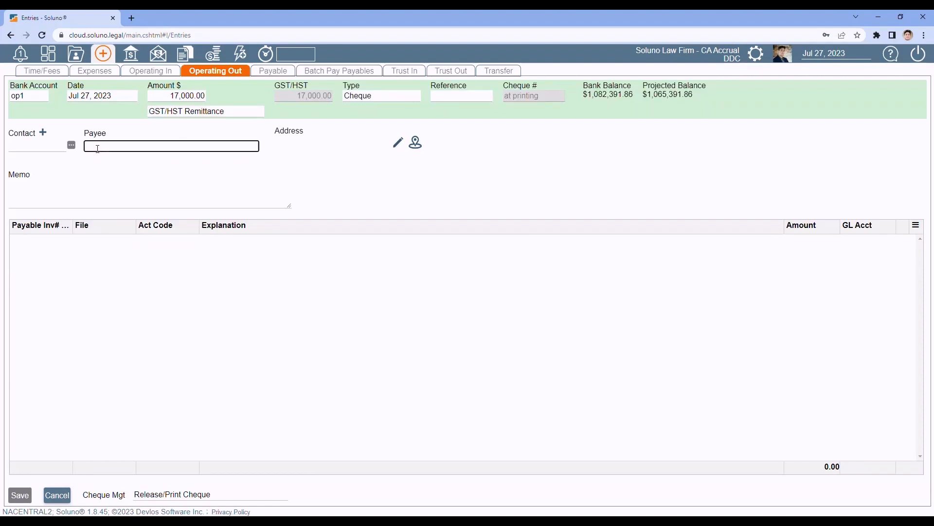
text(Receive)
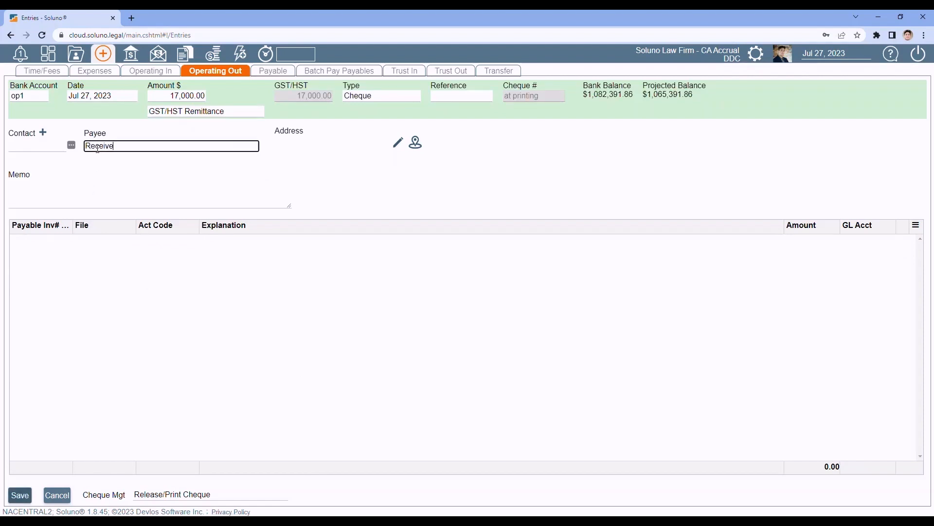
text(r General)
key(Tab)
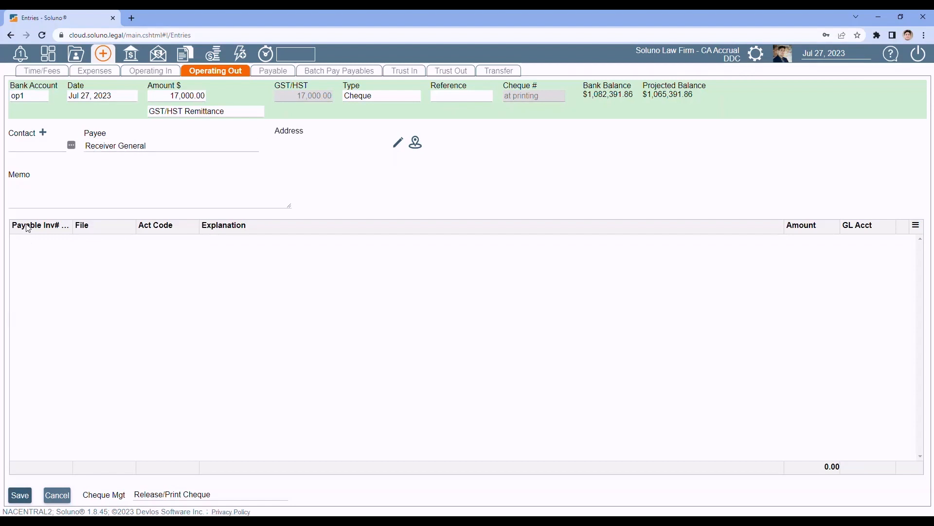
click(25, 183)
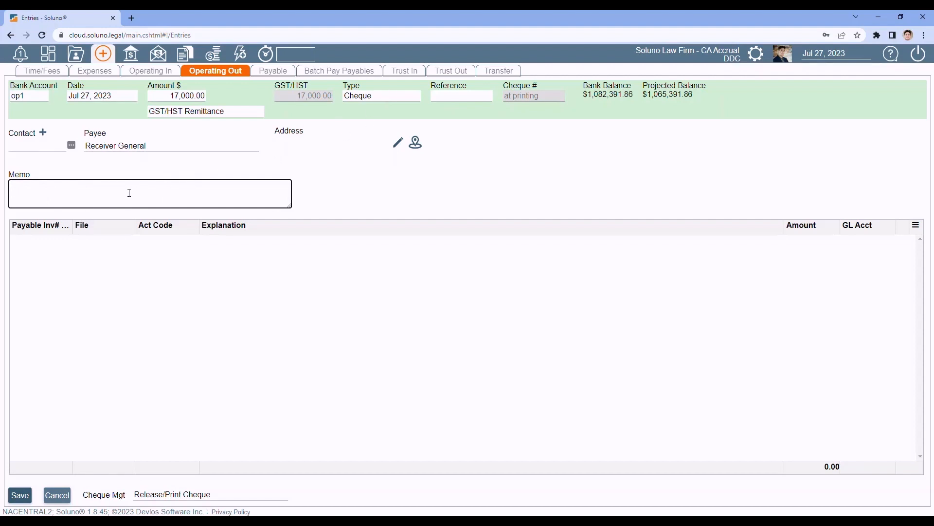
click(361, 96)
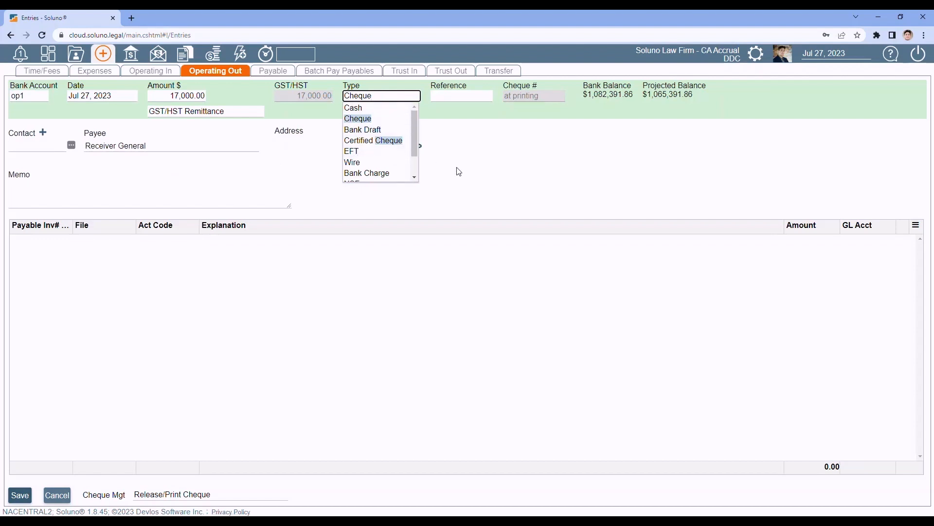
click(360, 121)
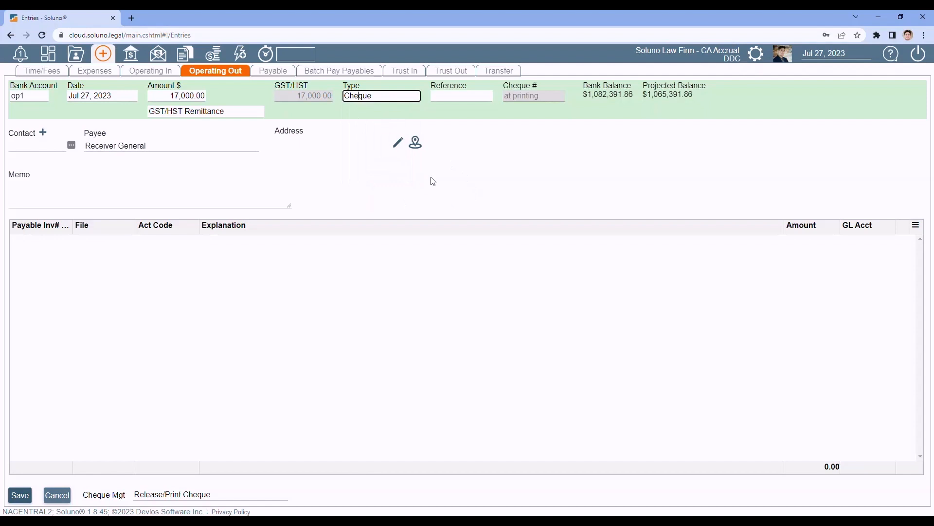
click(16, 500)
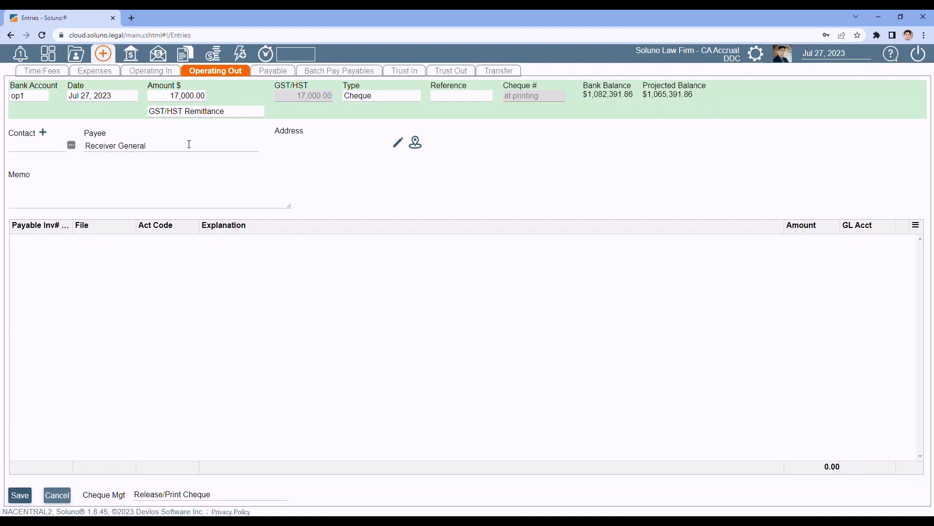
Step: Switch to an Operating In entry and set its source to GST/HST Refund
click(140, 74)
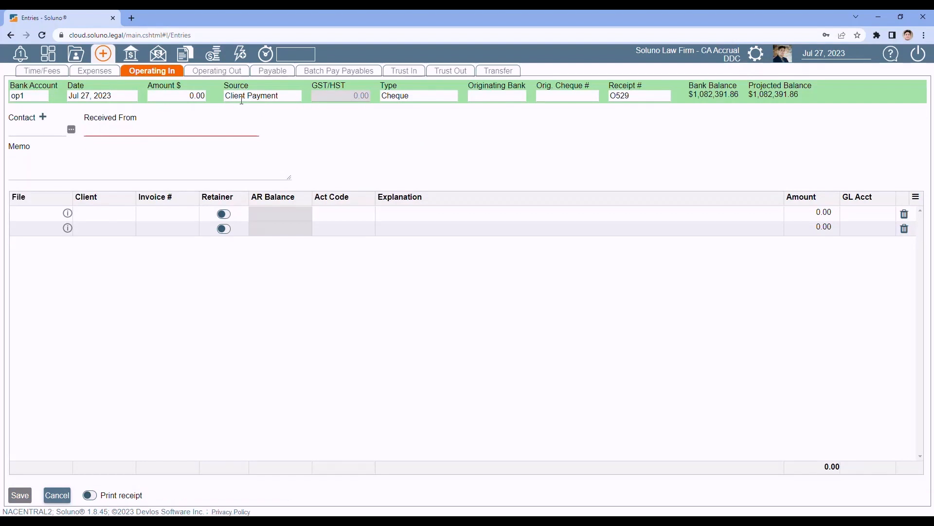
click(286, 97)
click(286, 97)
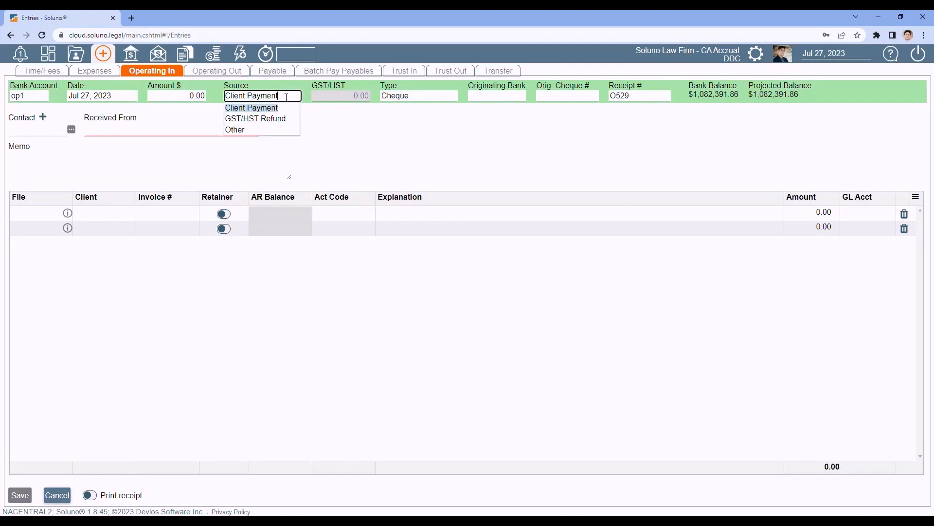
click(253, 119)
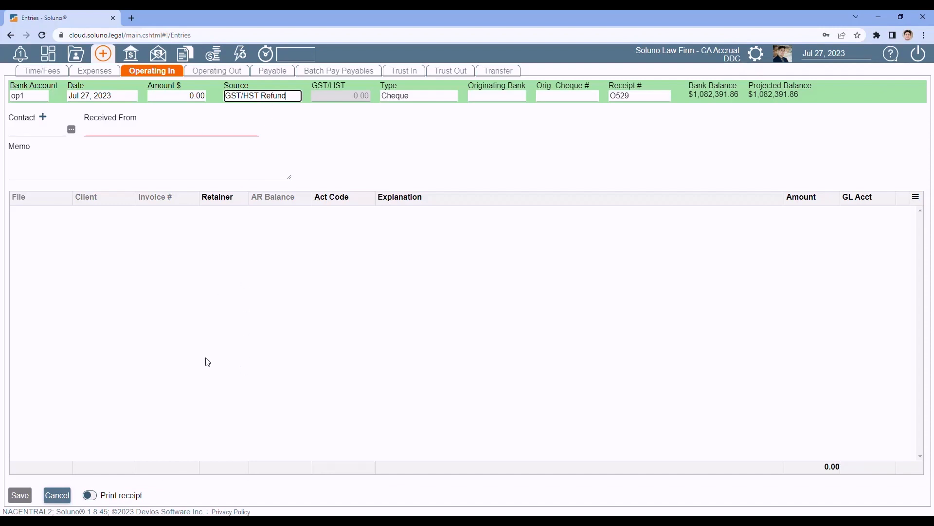
Step: Save the Operating Out remittance entry with the proposed cheque number, confirm that the cheque printed correctly, and dismiss the closing tip
click(212, 72)
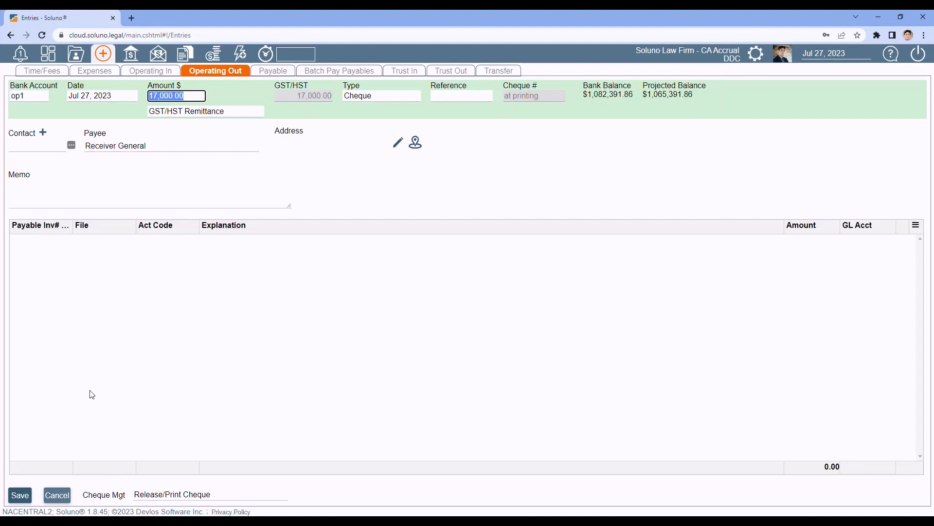
click(19, 495)
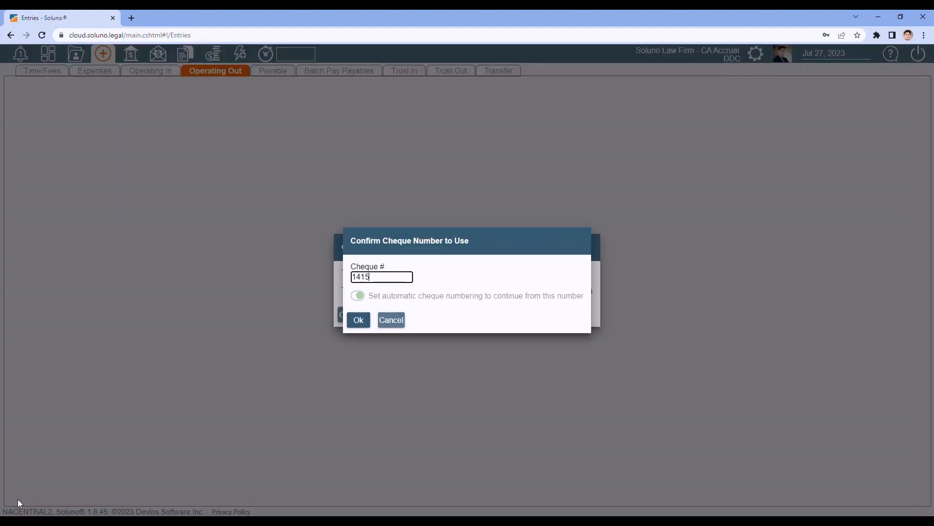
click(359, 320)
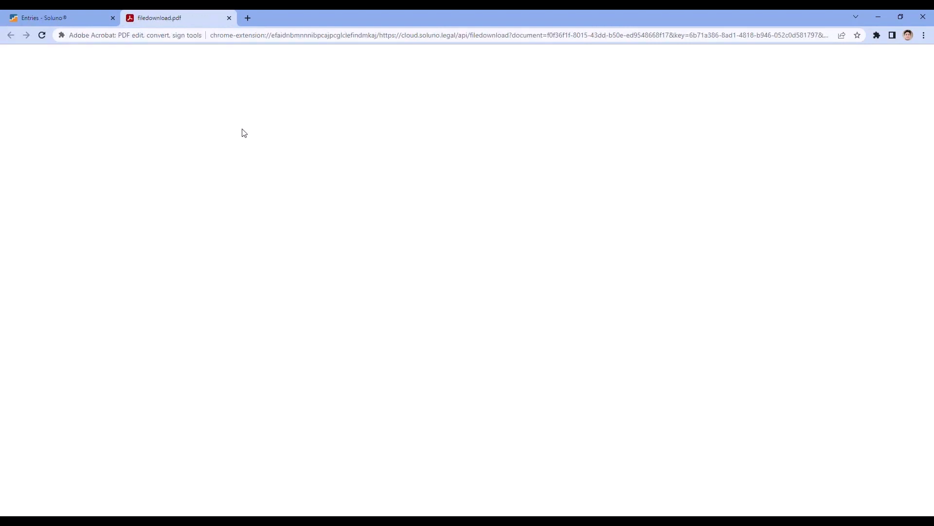
click(229, 19)
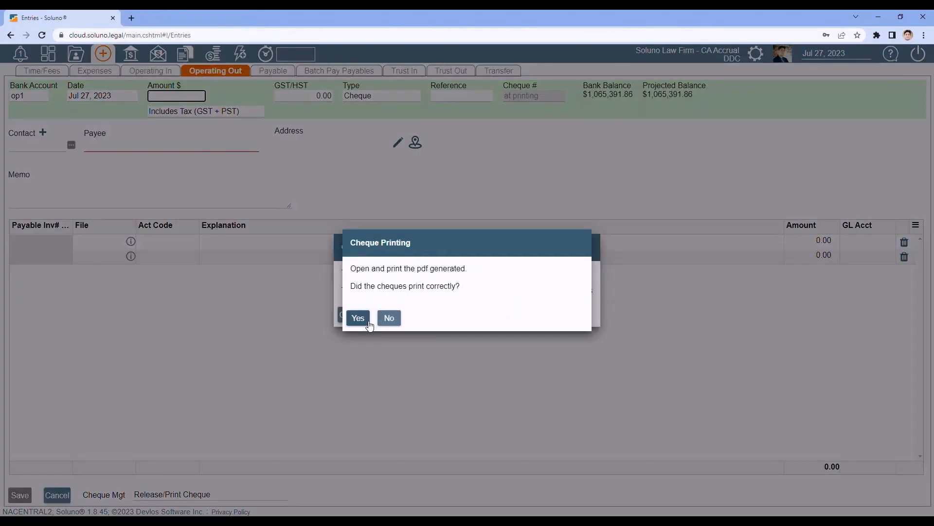
click(365, 321)
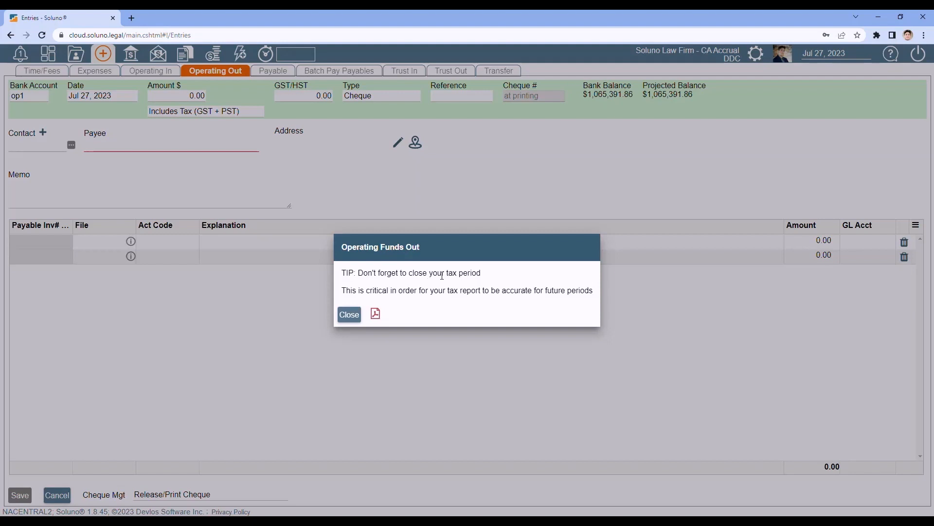
click(349, 314)
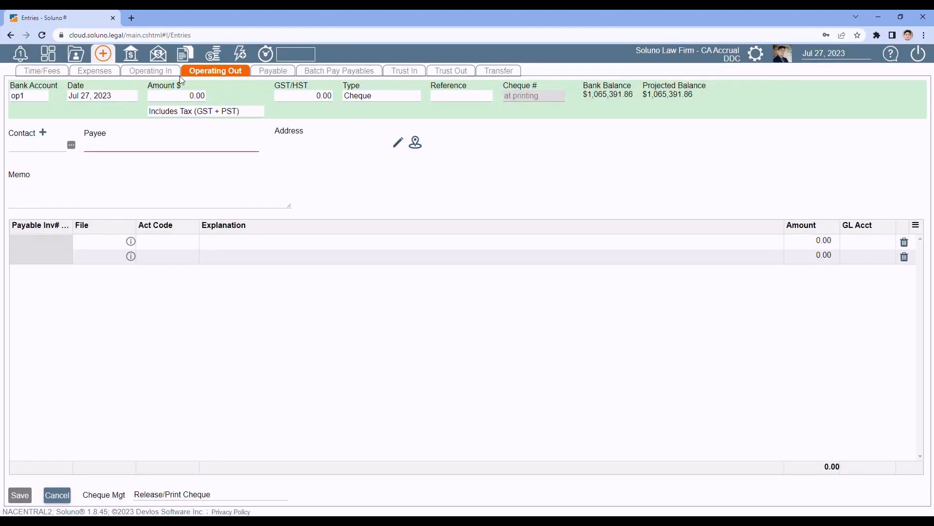
Step: Prepare the GST/HST report with Mar 31, 2022 as the end of period and close the period
click(184, 56)
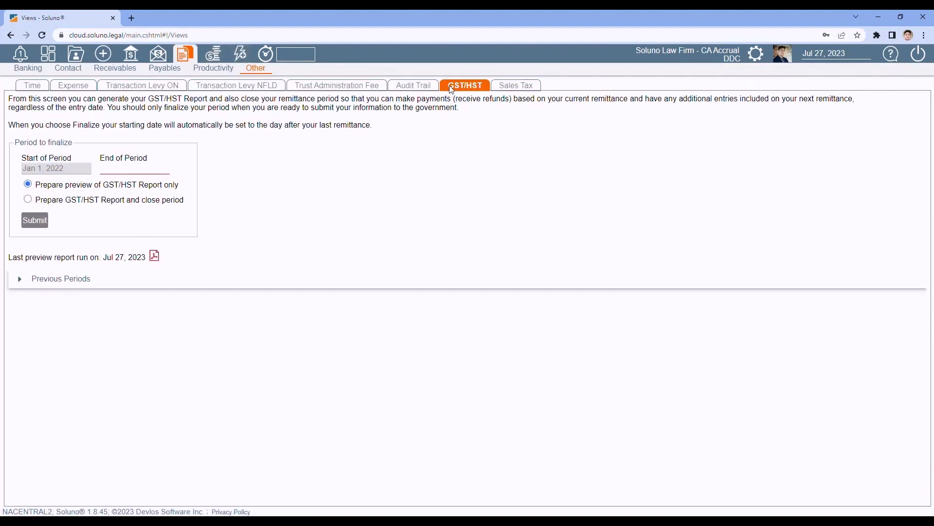
click(125, 169)
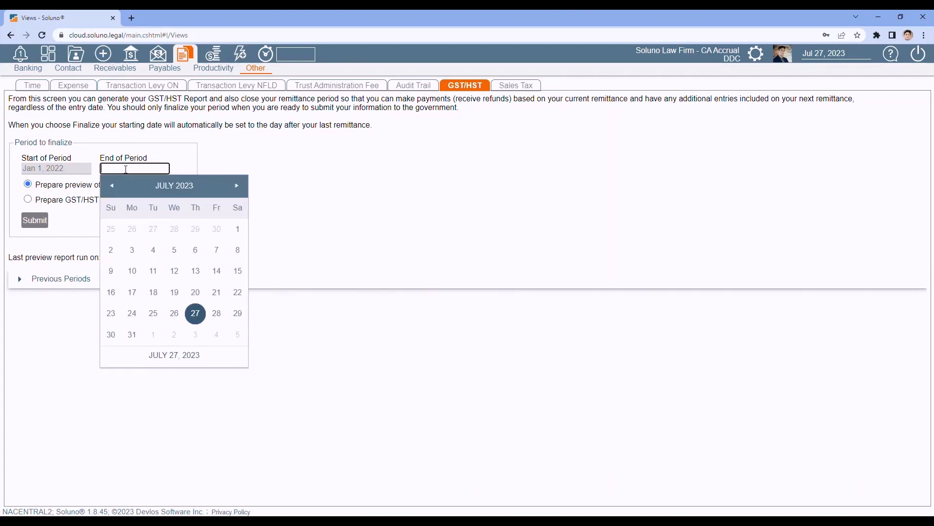
click(111, 185)
click(158, 187)
click(107, 186)
click(194, 214)
click(194, 314)
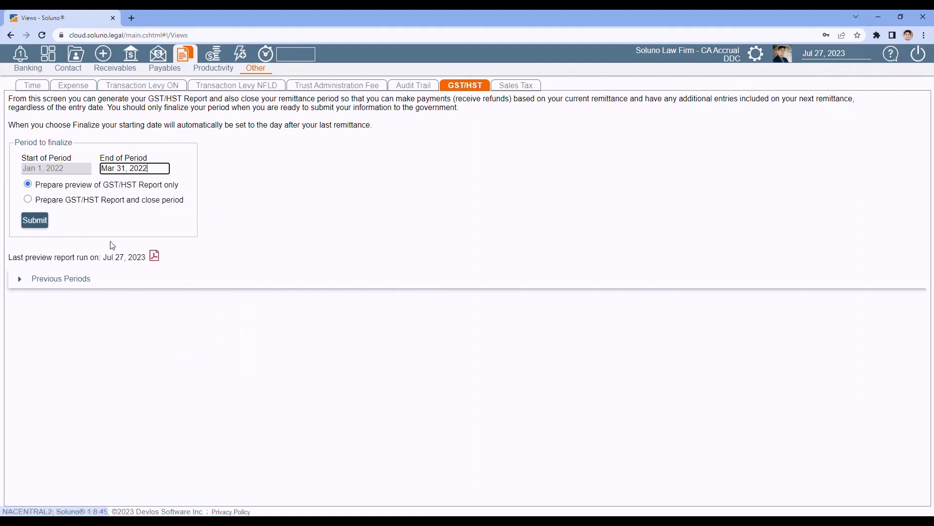
click(28, 200)
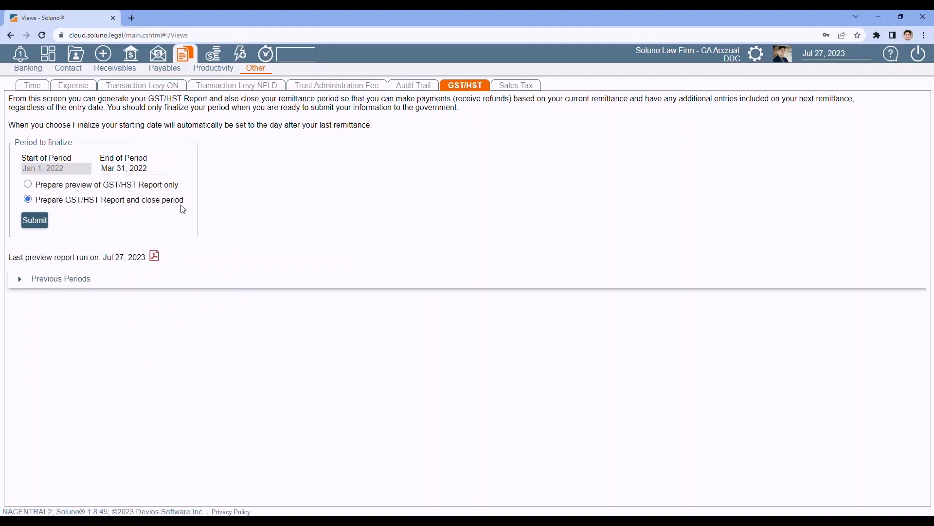
click(37, 221)
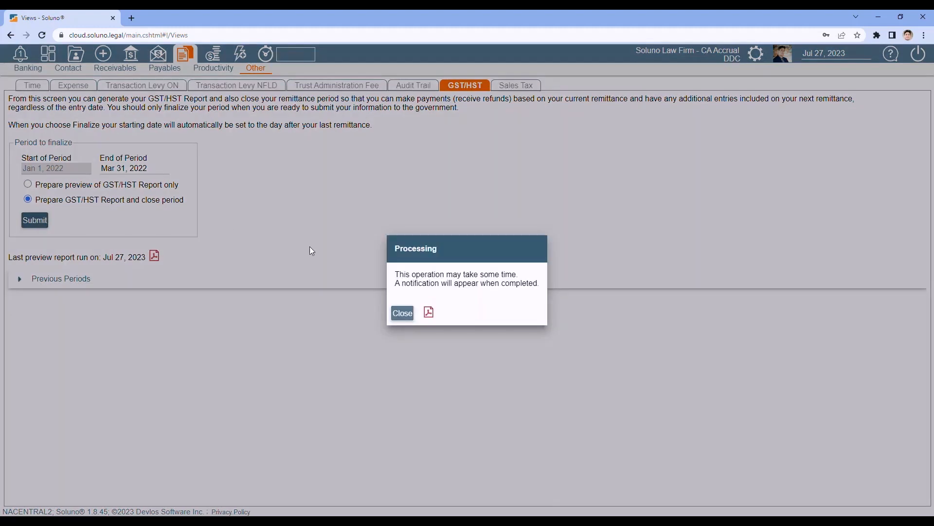
click(403, 313)
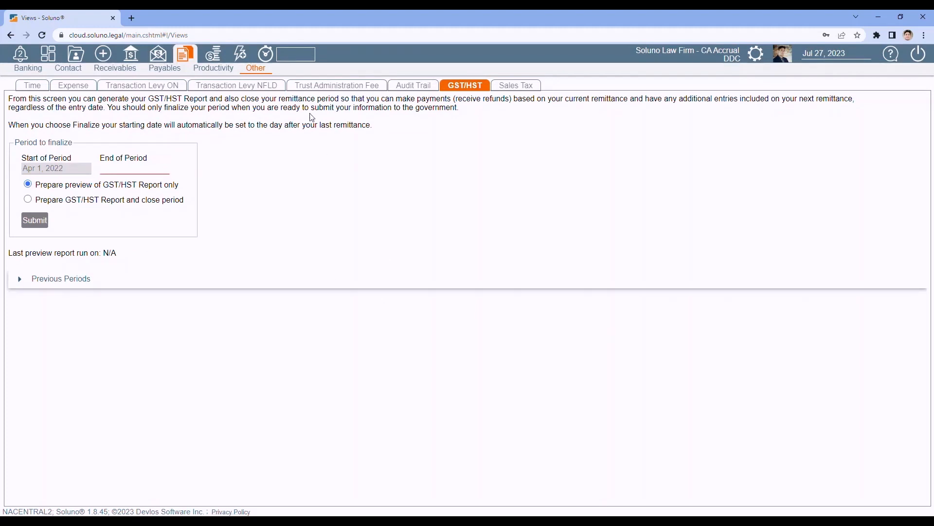
Step: Revisit the GST/HST page after viewing the Receivables reports and expand its list of previous periods
click(235, 91)
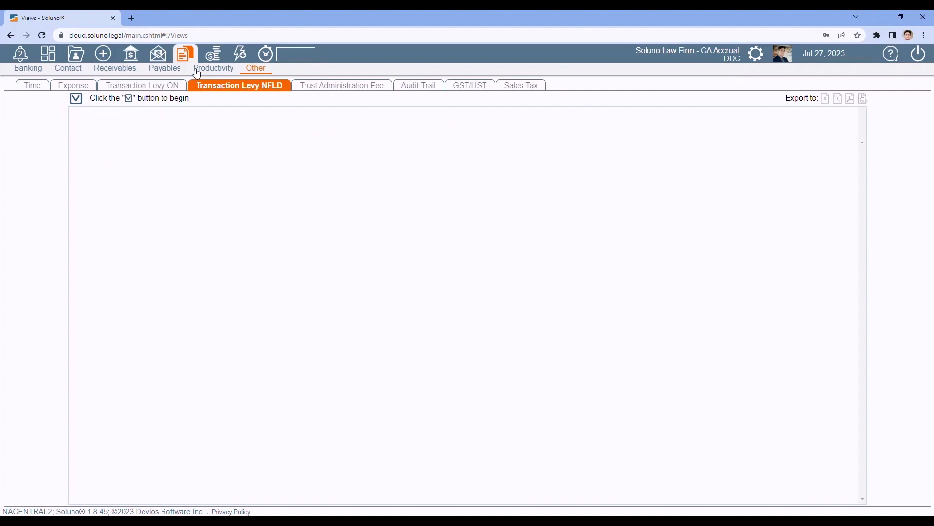
click(197, 69)
click(123, 67)
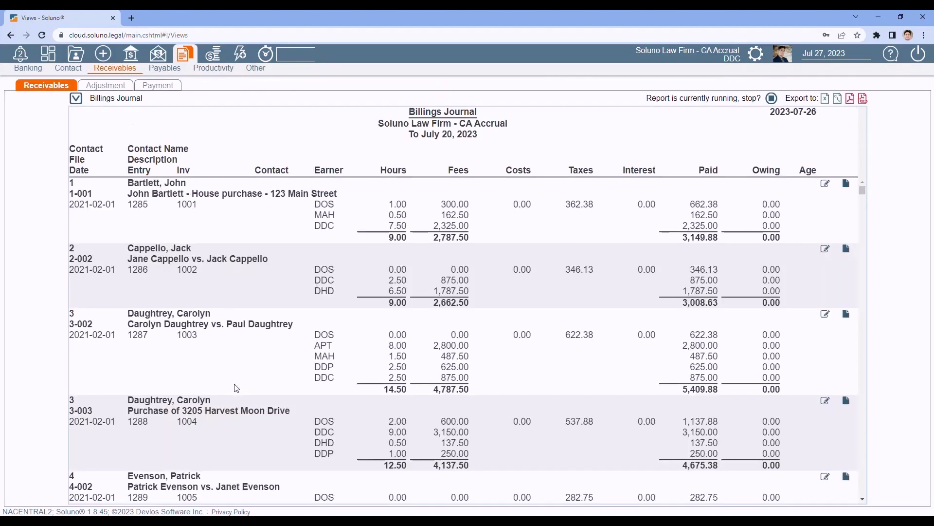
click(252, 69)
click(465, 88)
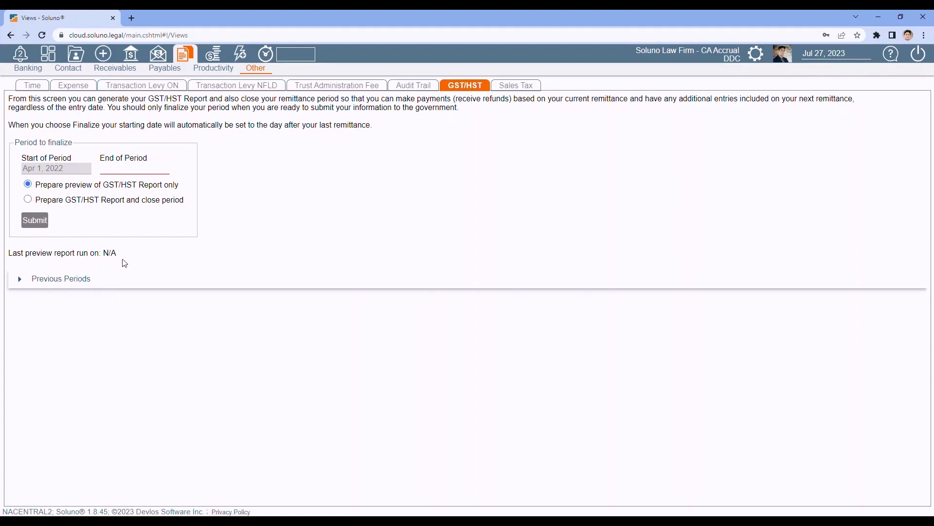
click(19, 280)
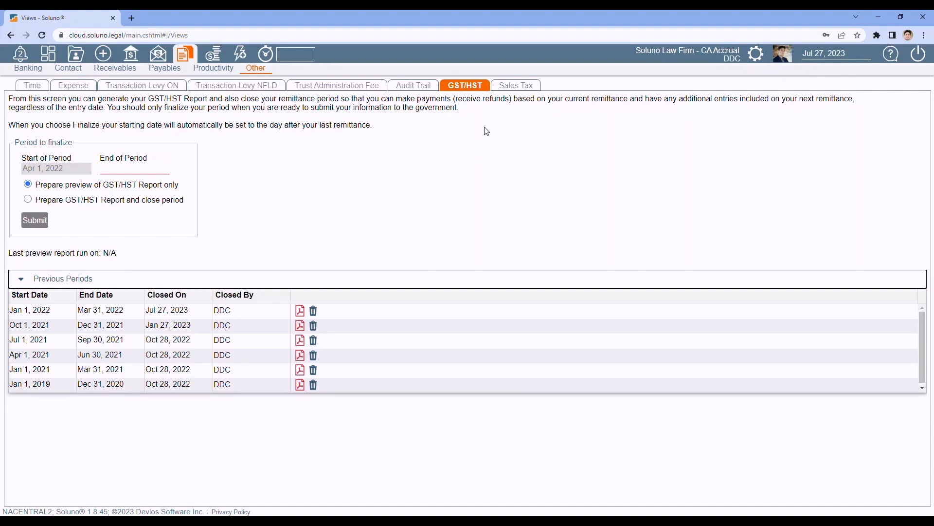
Step: Prepare a preview of the Sales Tax report only, with Mar 31, 2022 as the end of period
click(510, 91)
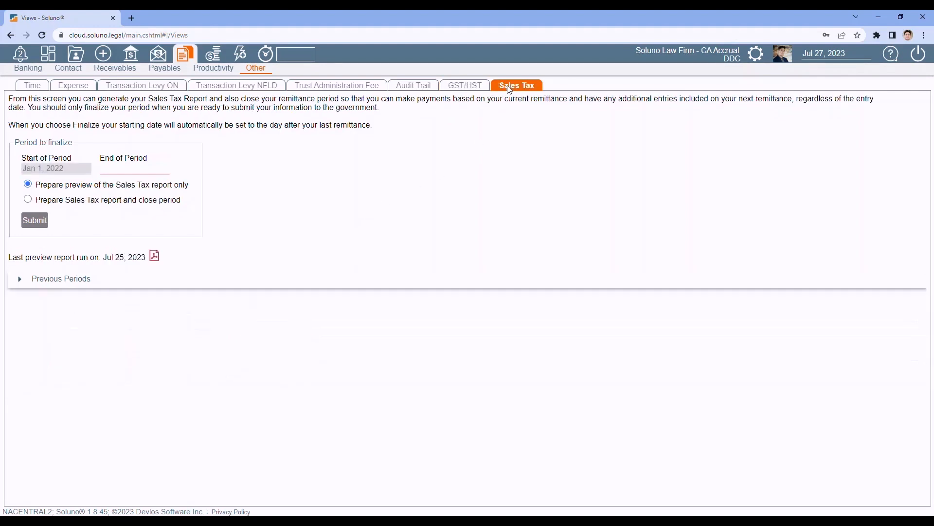
click(134, 167)
click(127, 193)
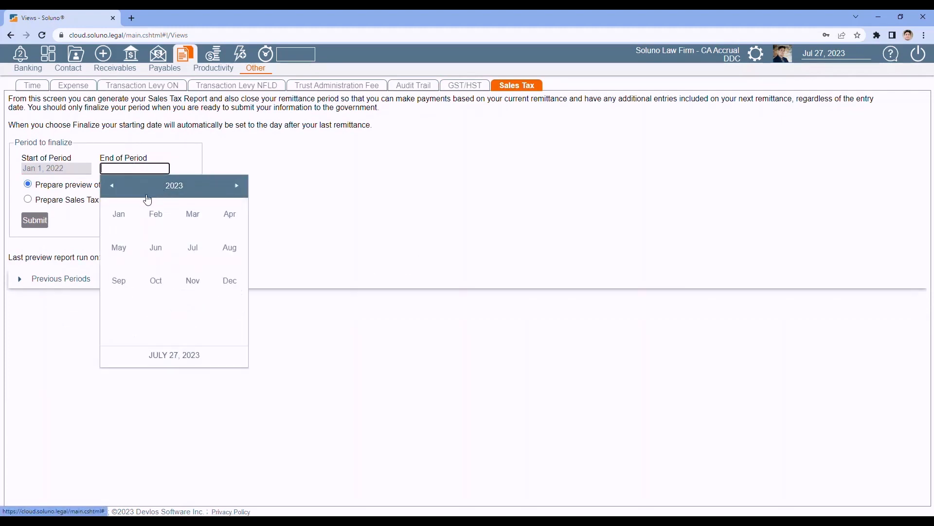
click(109, 190)
click(192, 214)
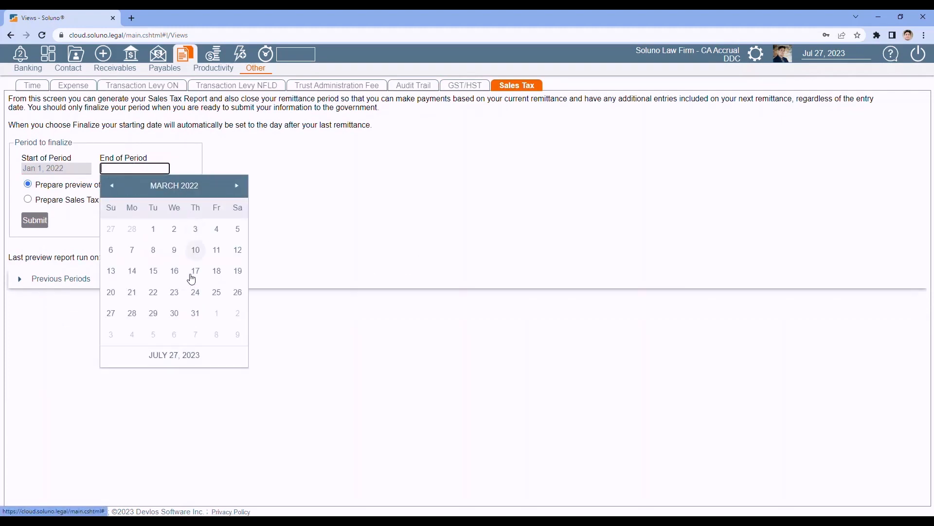
click(196, 314)
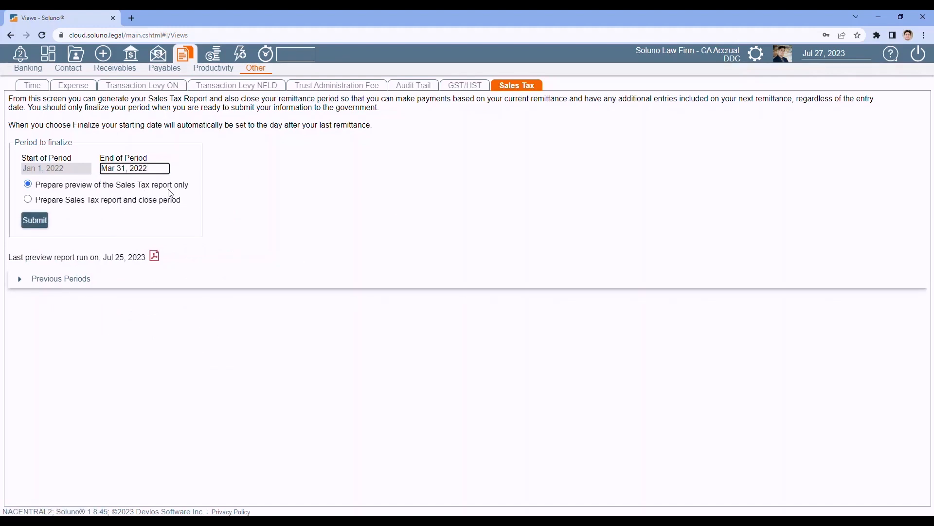
click(38, 222)
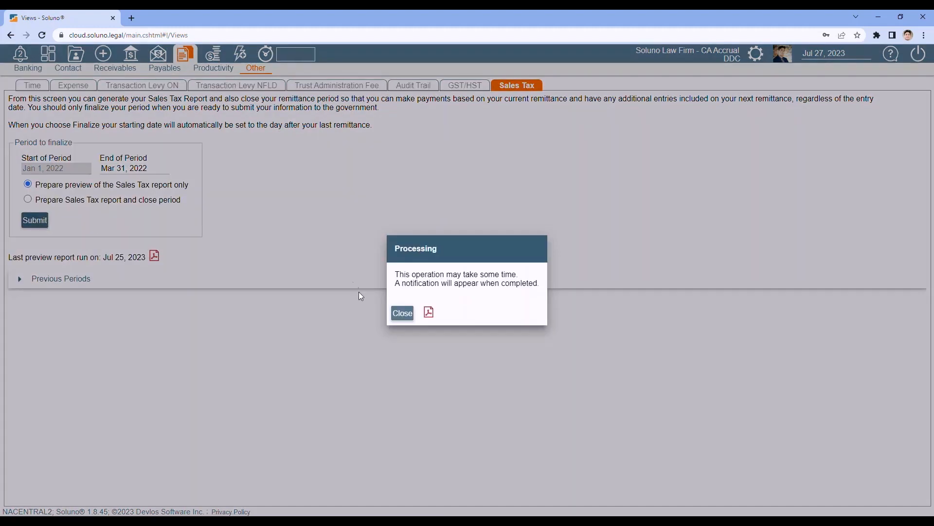
click(398, 314)
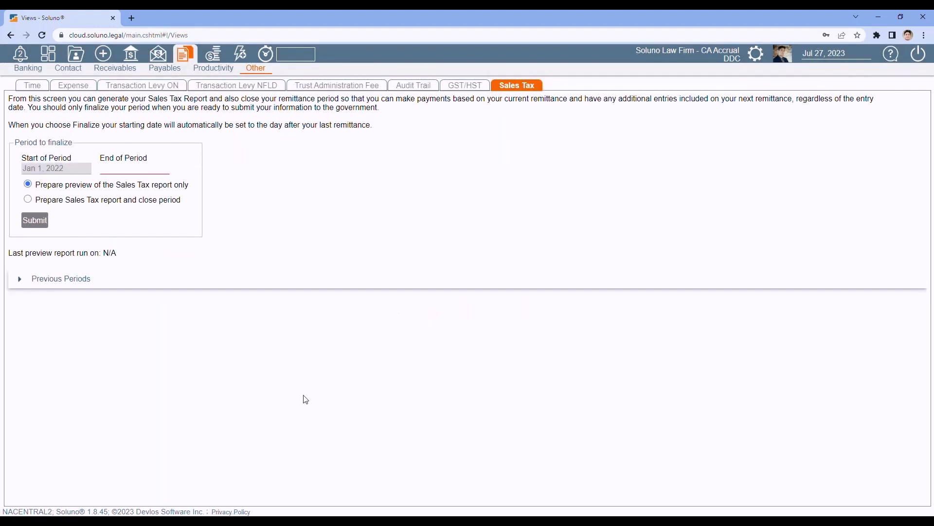
Step: Refresh the Sales Tax page by visiting the Productivity reports and open the PDF of the last preview report
click(211, 71)
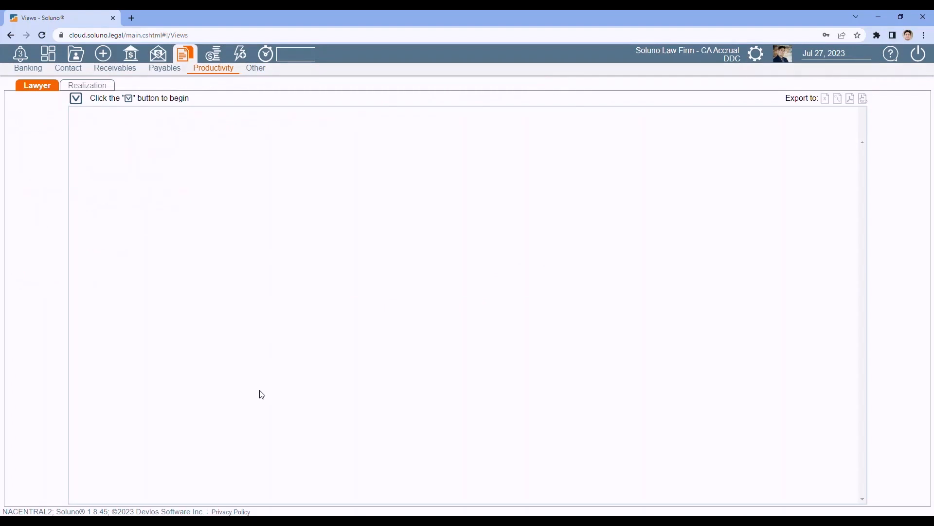
click(256, 68)
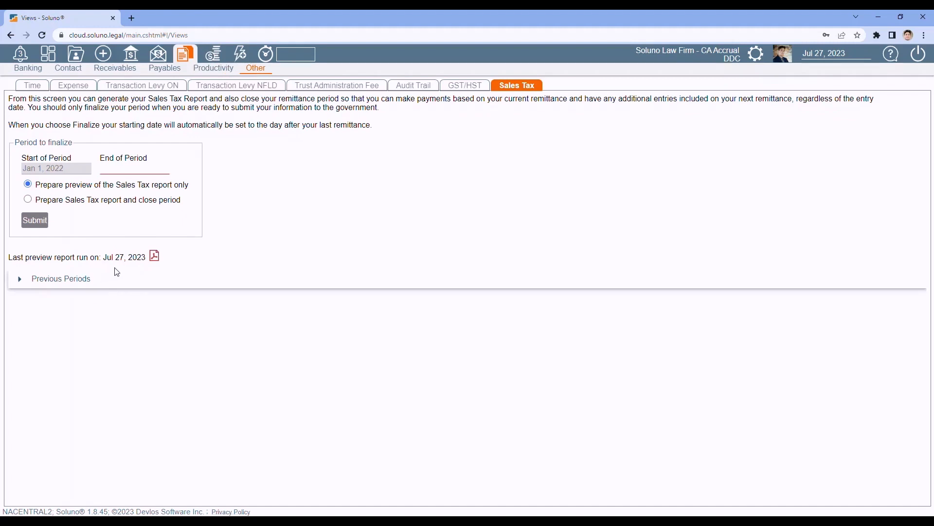
click(155, 257)
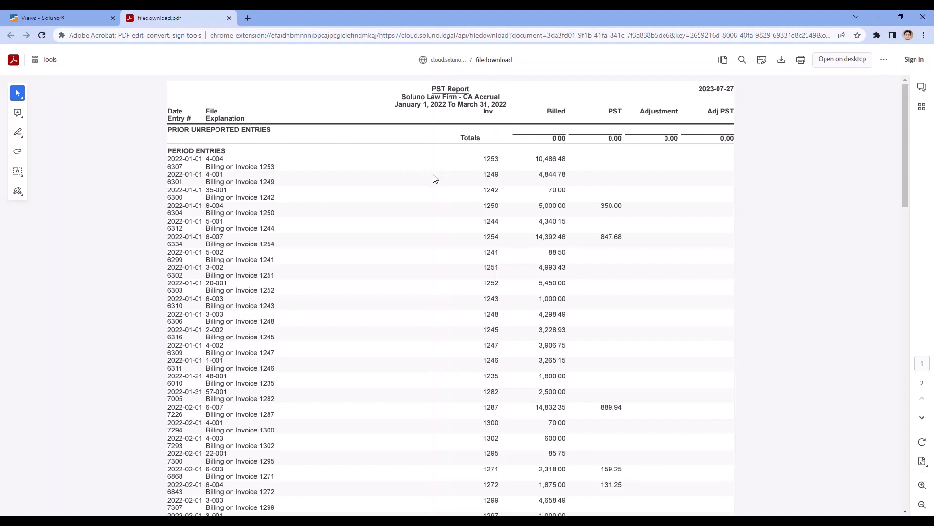
Step: Review the PST report for January 1 to March 31, 2022 through its totals and report selections, and close it
scroll(441, 185, down, 3)
scroll(444, 186, down, 12)
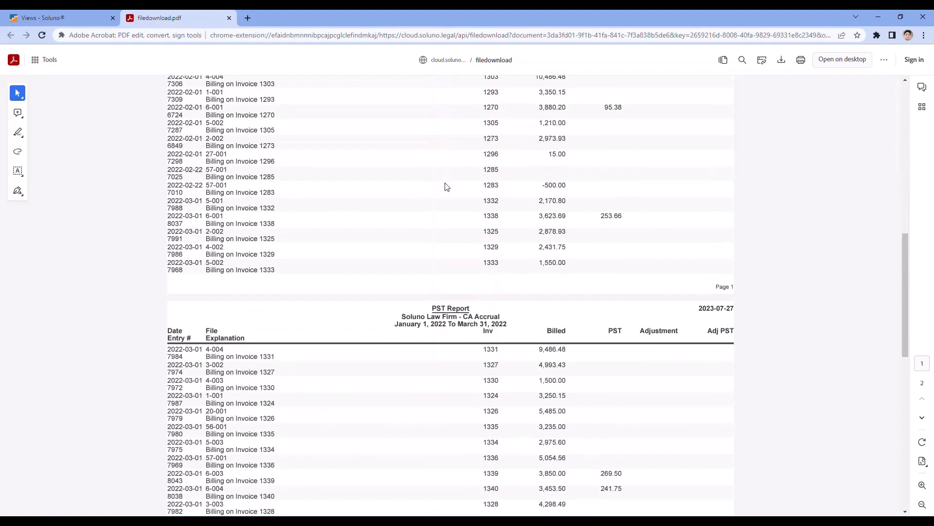
scroll(447, 187, down, 3)
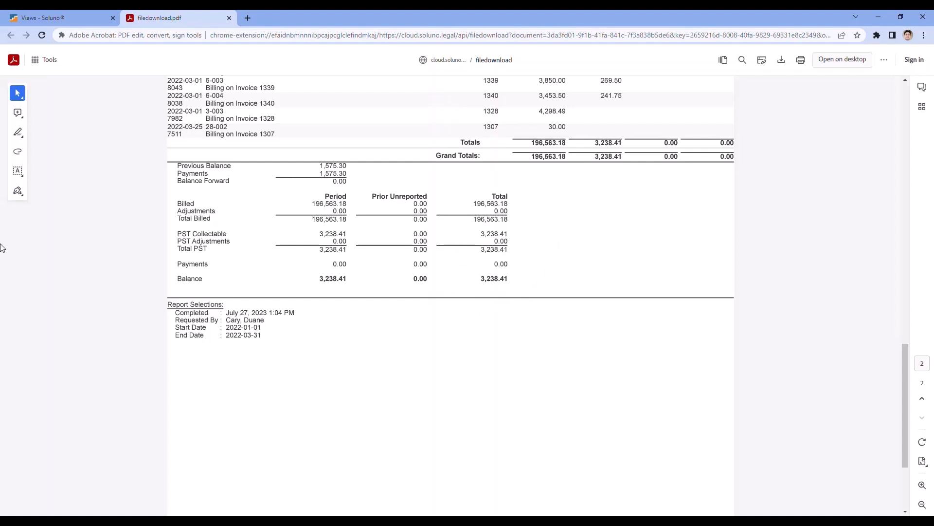
click(229, 18)
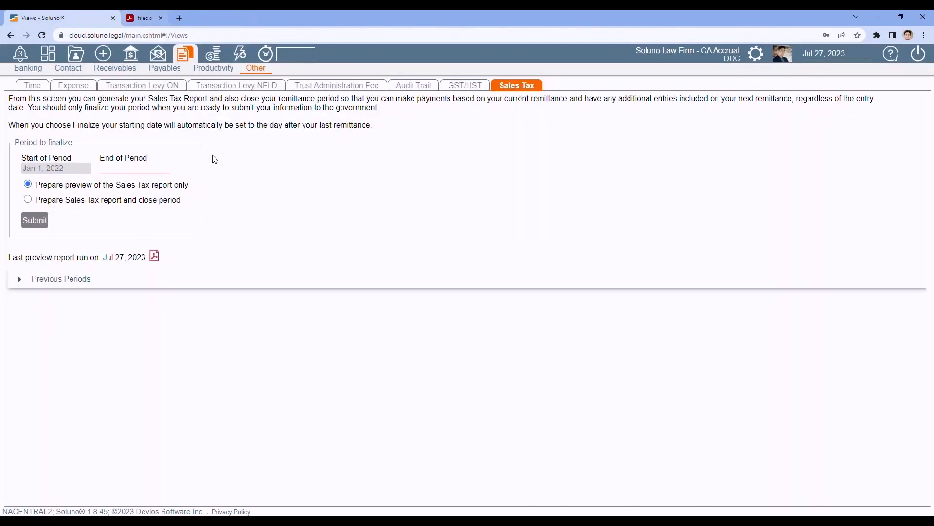
Step: Start an Operating Out entry for 7,698.23, mark it as PST Remittance, and go to its Commission amount
click(104, 55)
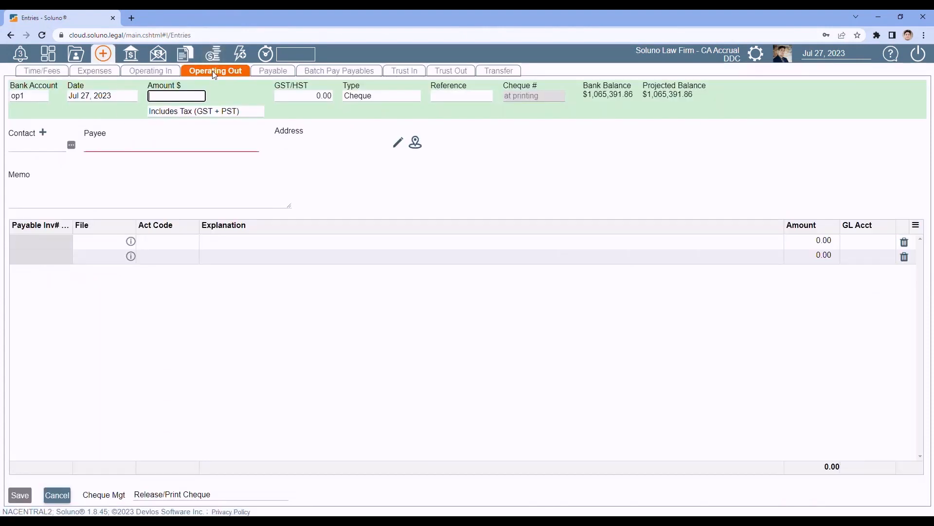
text(7698.23)
click(247, 112)
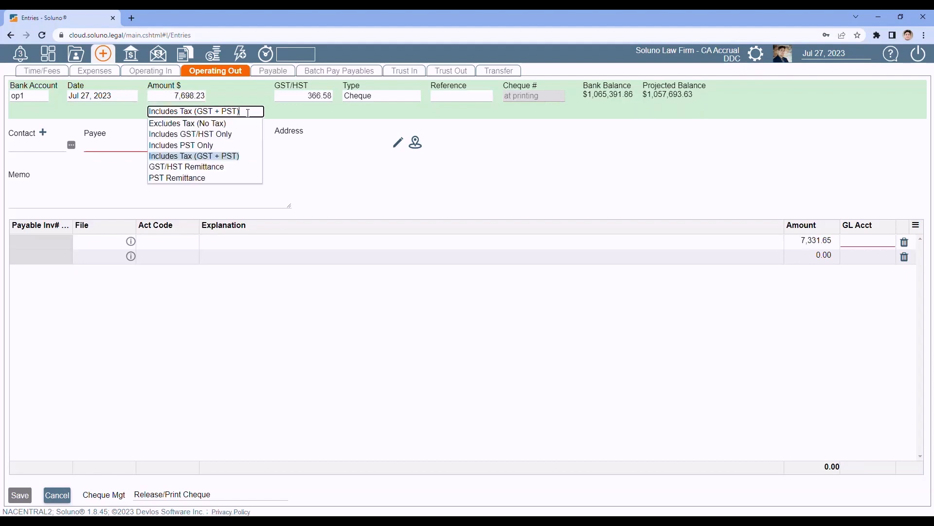
click(169, 178)
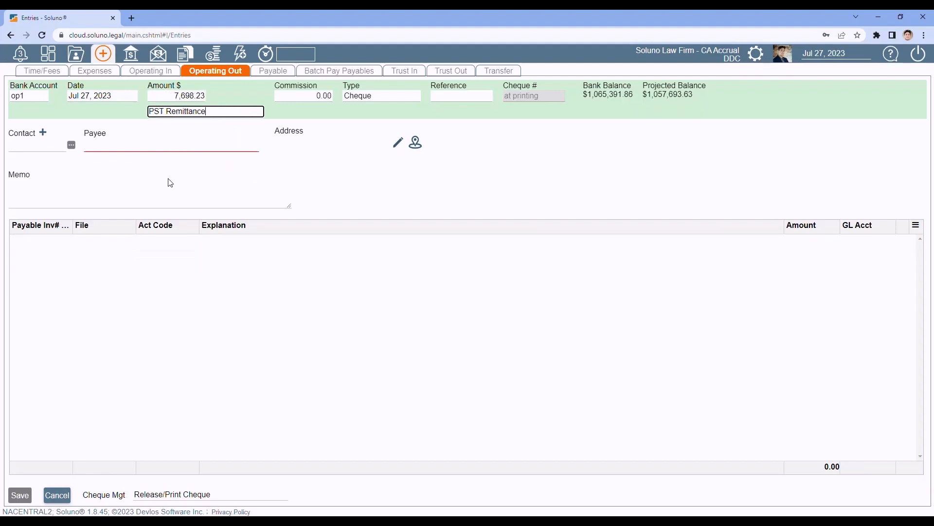
click(286, 97)
click(334, 114)
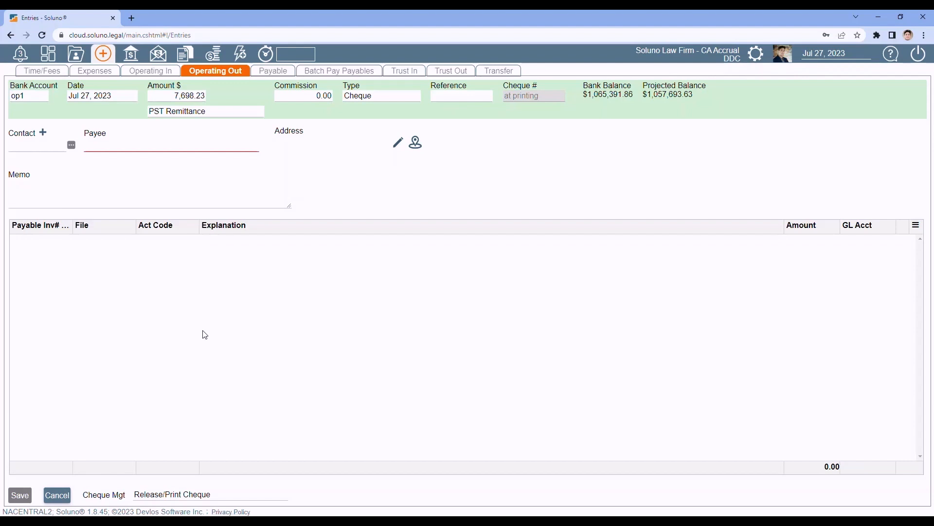
Step: Set the Sales Tax report to end Mar 31, 2022 and close the period, without submitting, and expand the previous periods
click(187, 55)
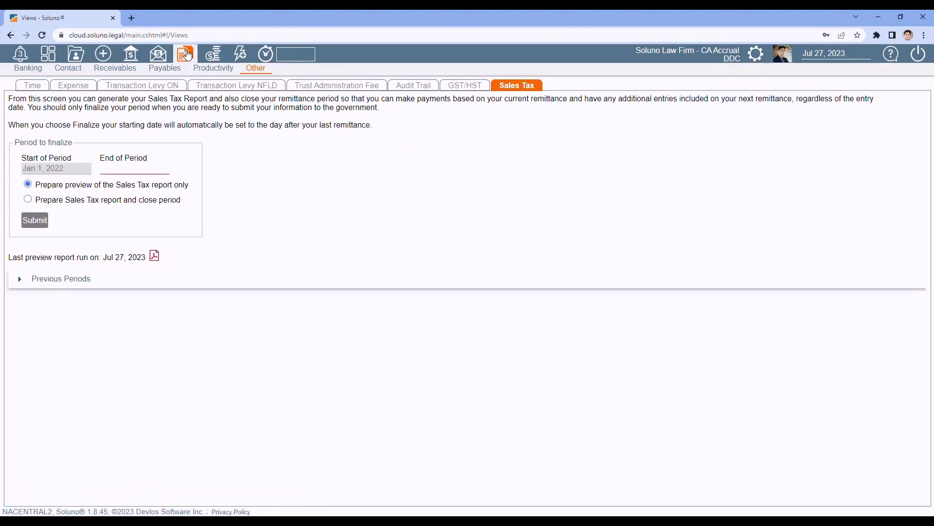
click(113, 172)
click(122, 192)
click(112, 185)
click(194, 213)
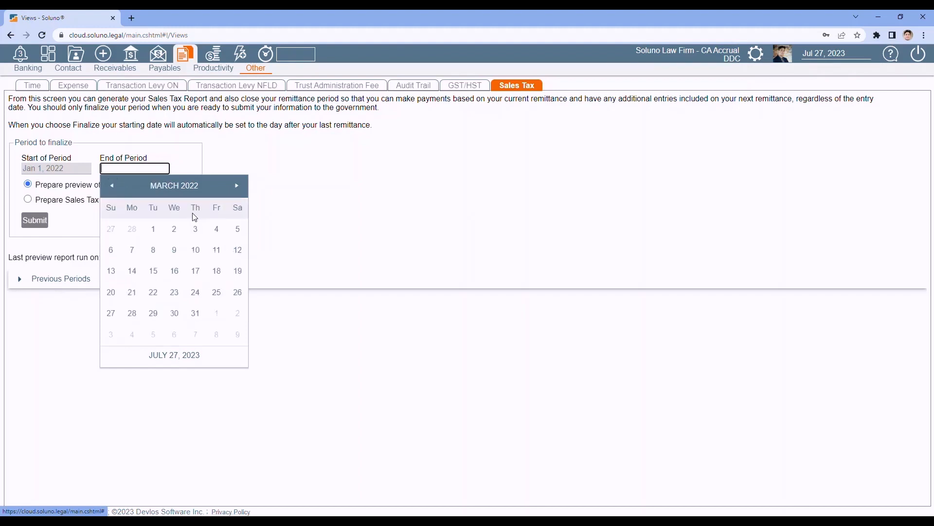
click(195, 314)
click(28, 199)
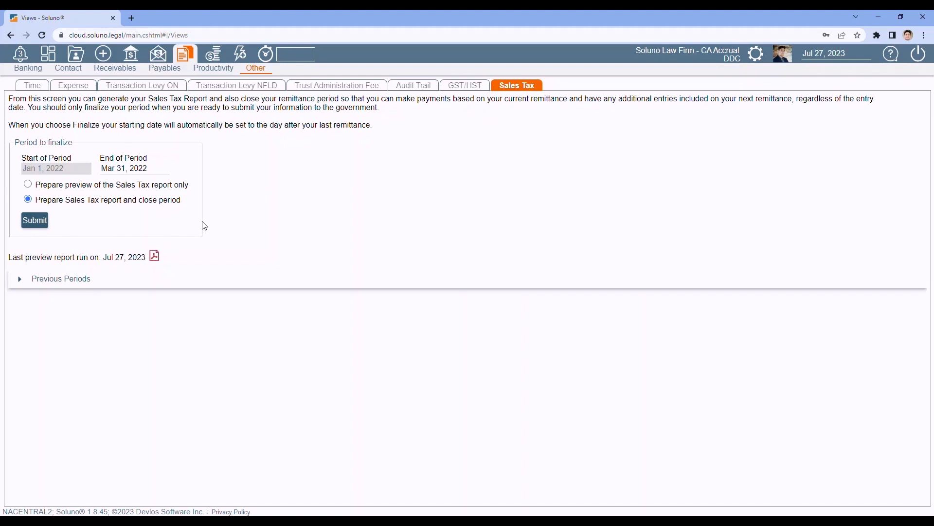
click(21, 282)
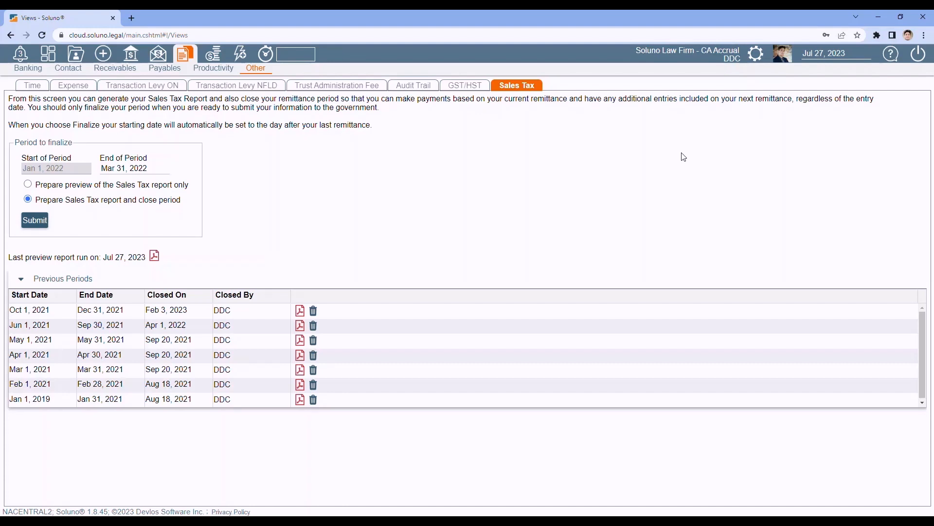
Step: Open the firm's provincial settings and examine the options that apply to all provinces
click(757, 58)
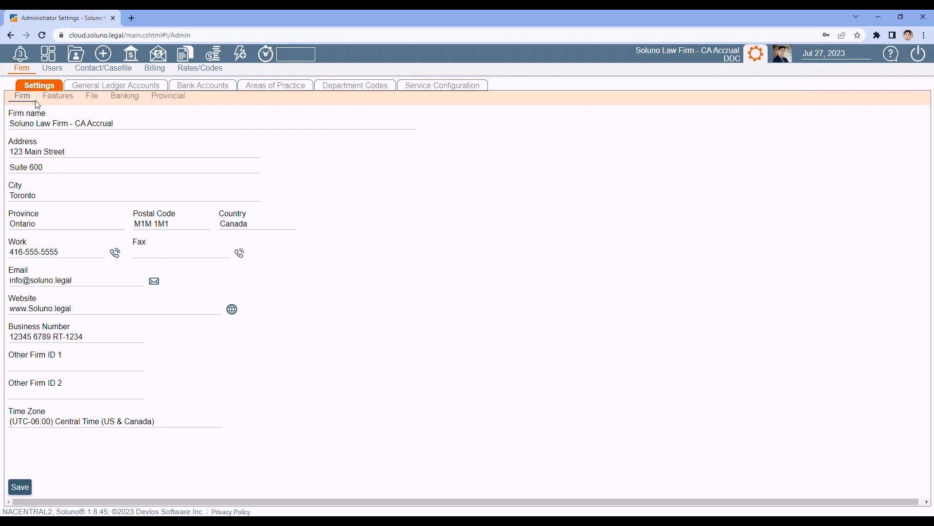
click(171, 99)
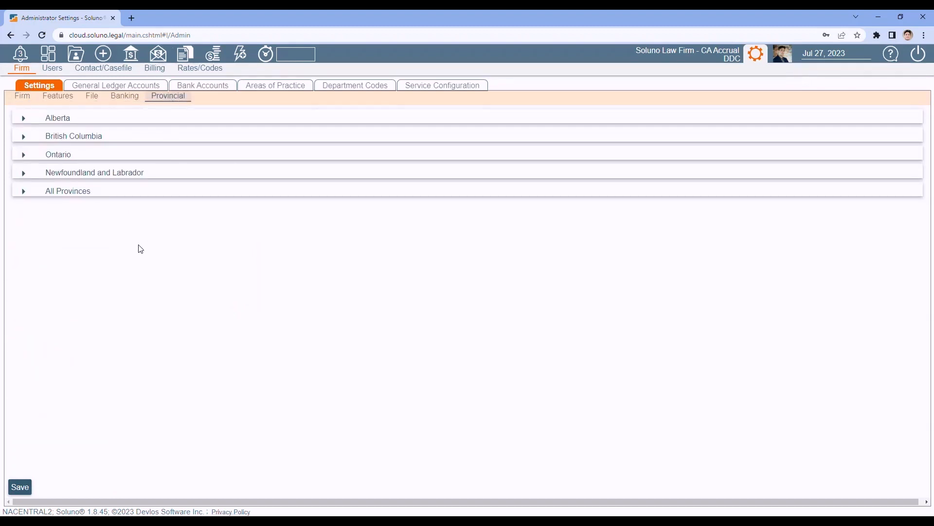
click(22, 191)
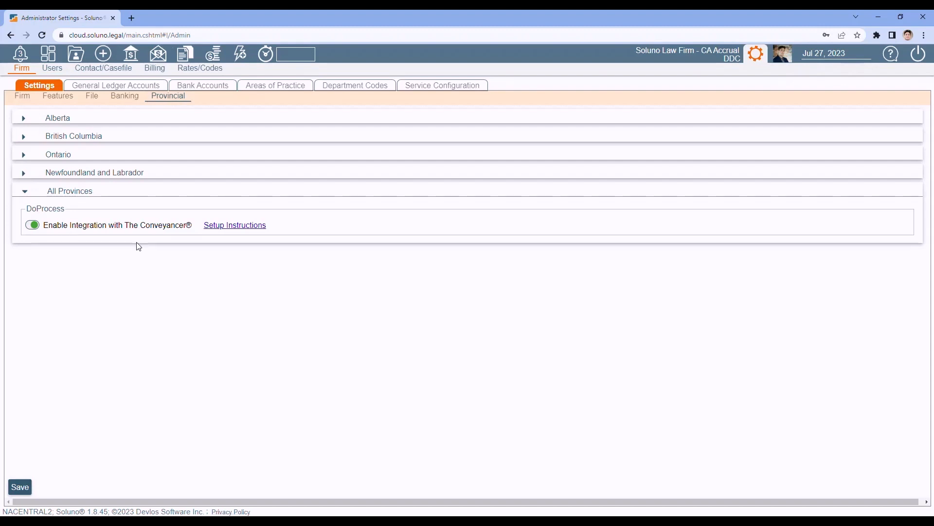
click(26, 196)
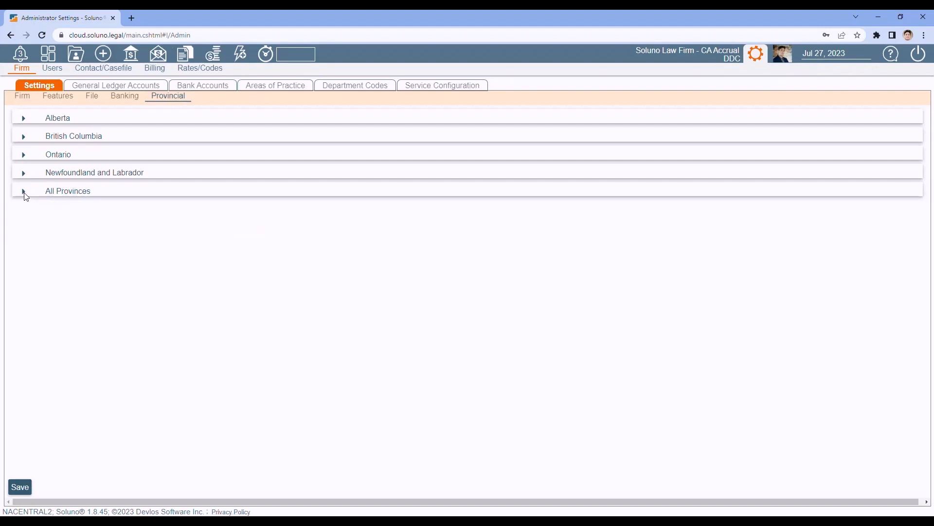
Step: Switch Firm Expense on and back off in Ontario's Transaction Levy settings, and save the settings
click(25, 157)
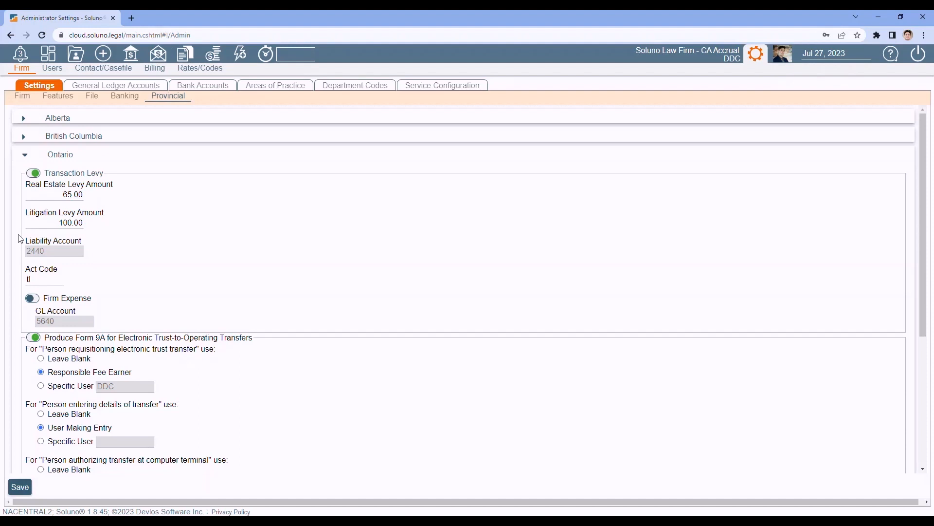
mouse_move(41, 280)
key(Tab)
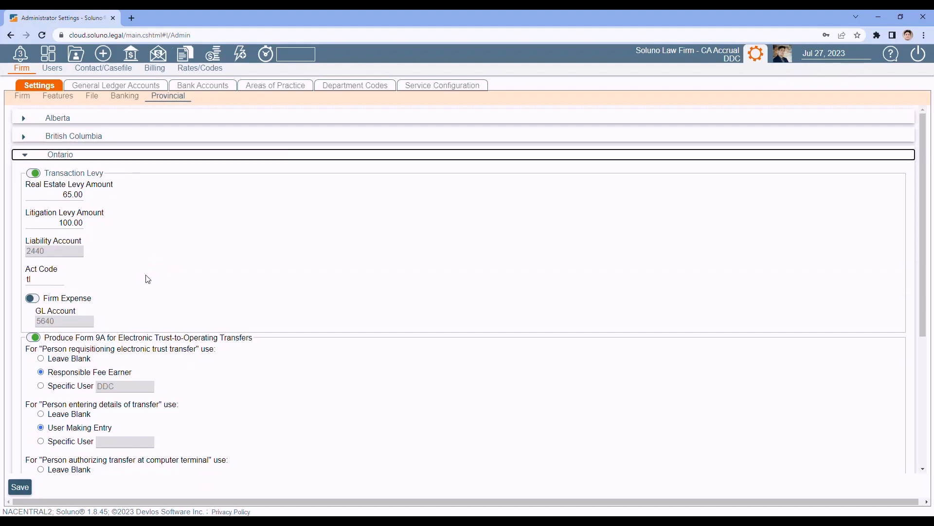
click(32, 300)
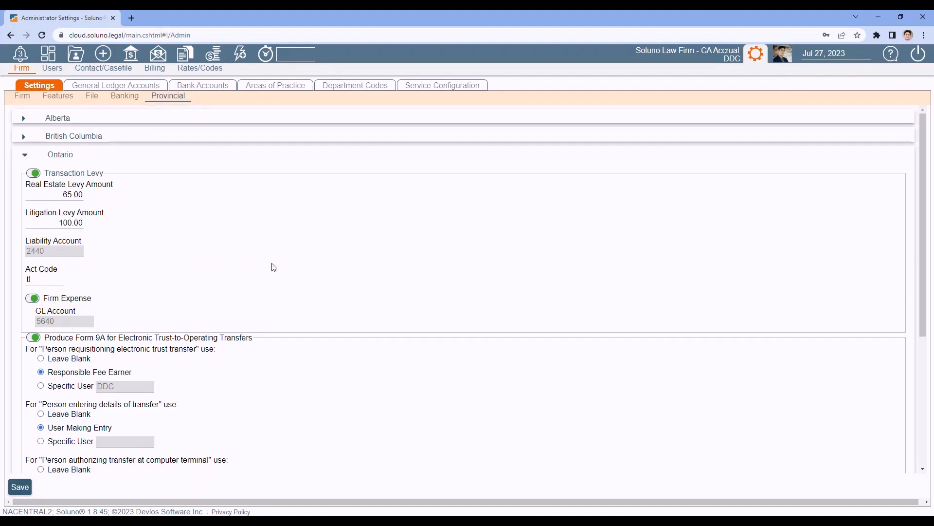
click(33, 297)
click(19, 487)
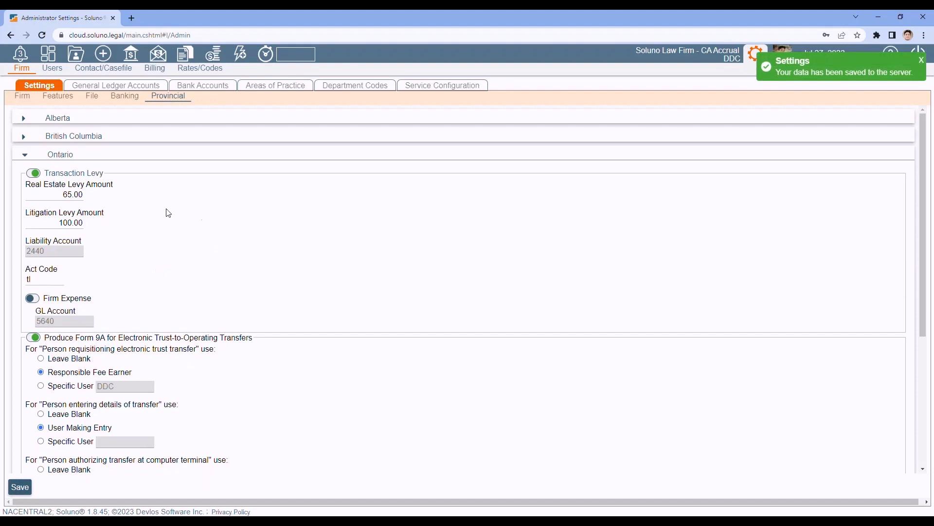
Step: Collapse the Ontario settings and examine the transaction levy amounts for Newfoundland and Labrador
click(25, 157)
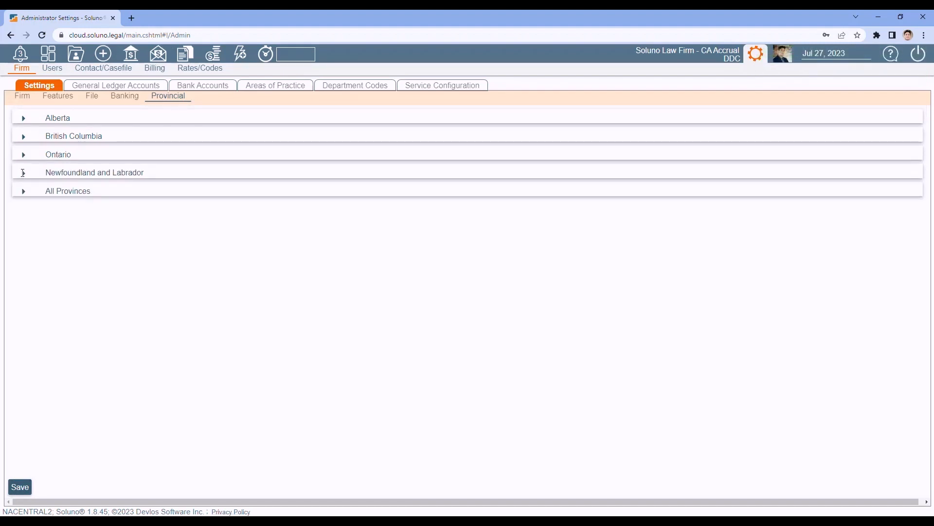
click(23, 174)
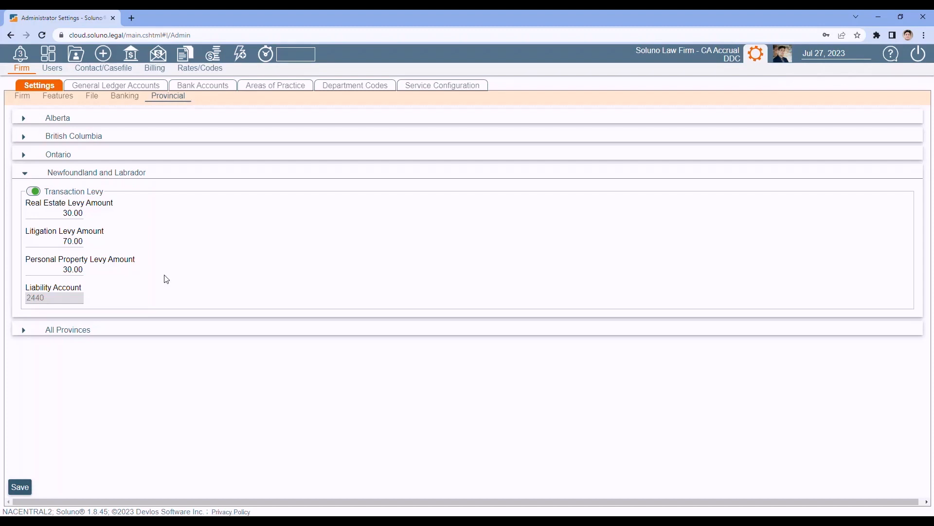
click(25, 174)
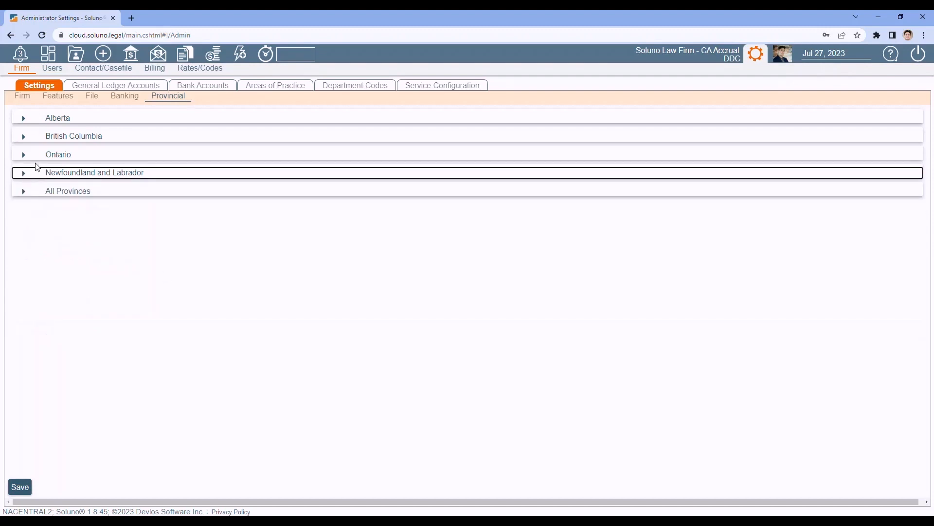
Step: Examine the Transaction Levy Type choices for the Real Estate area of practice and leave it without changes
click(274, 87)
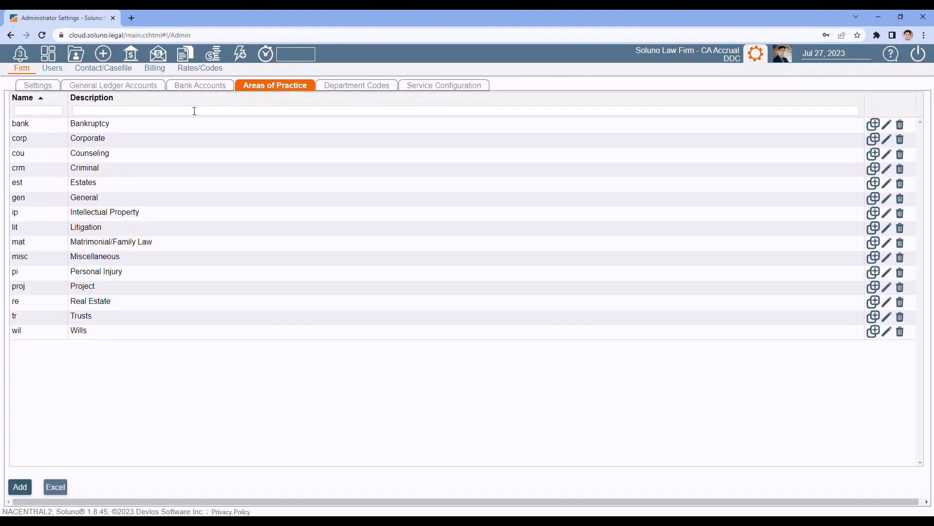
double_click(90, 303)
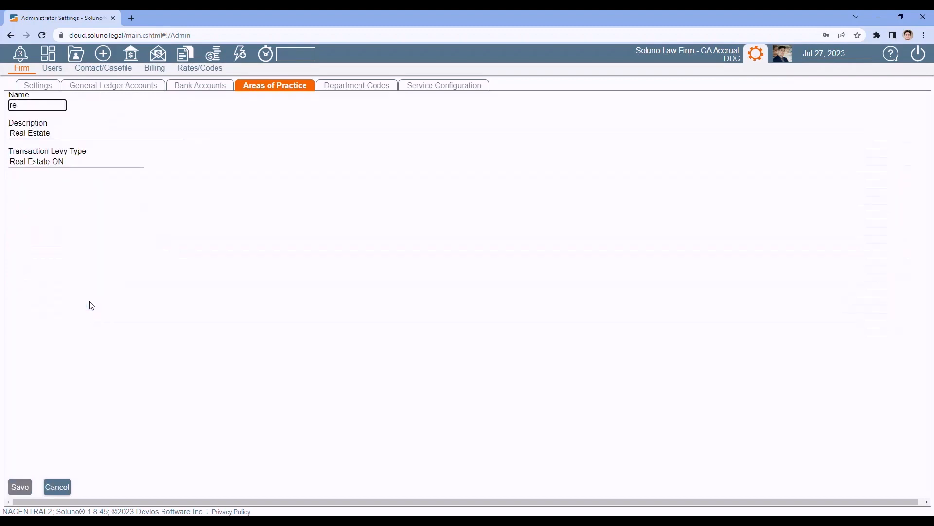
click(74, 162)
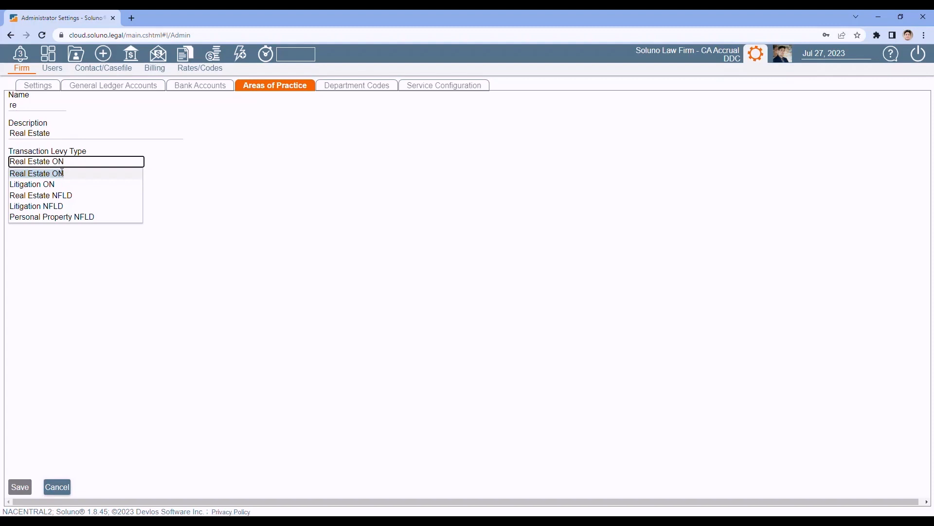
click(314, 233)
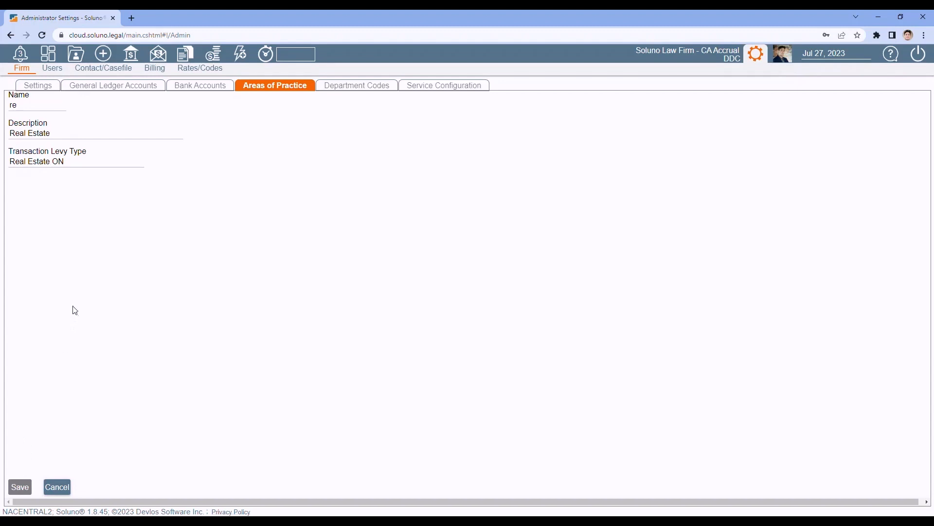
click(58, 487)
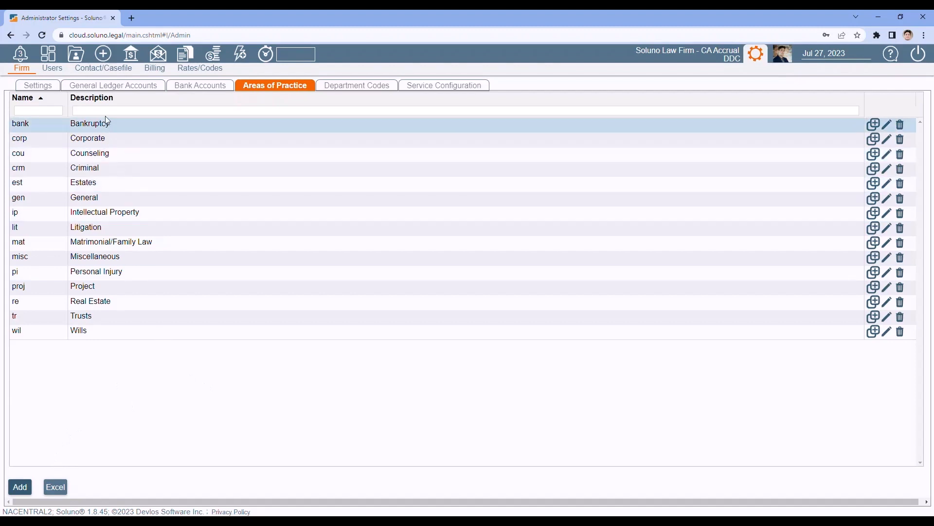
Step: Go to the expense entries and show the Levy column in the grid
click(103, 59)
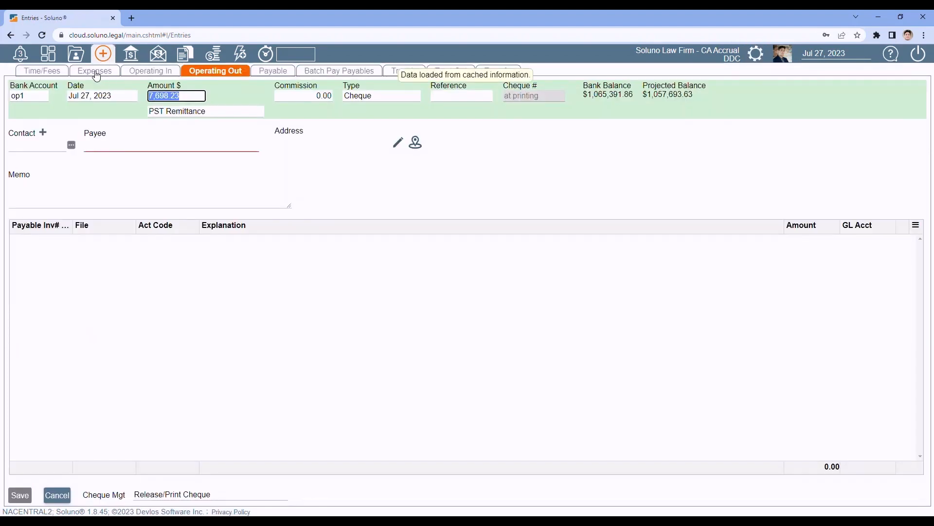
click(96, 73)
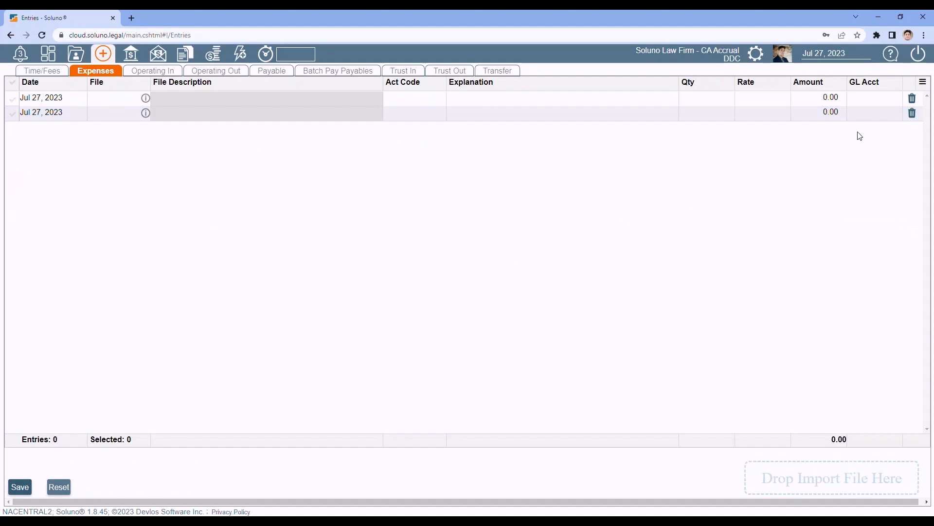
click(923, 86)
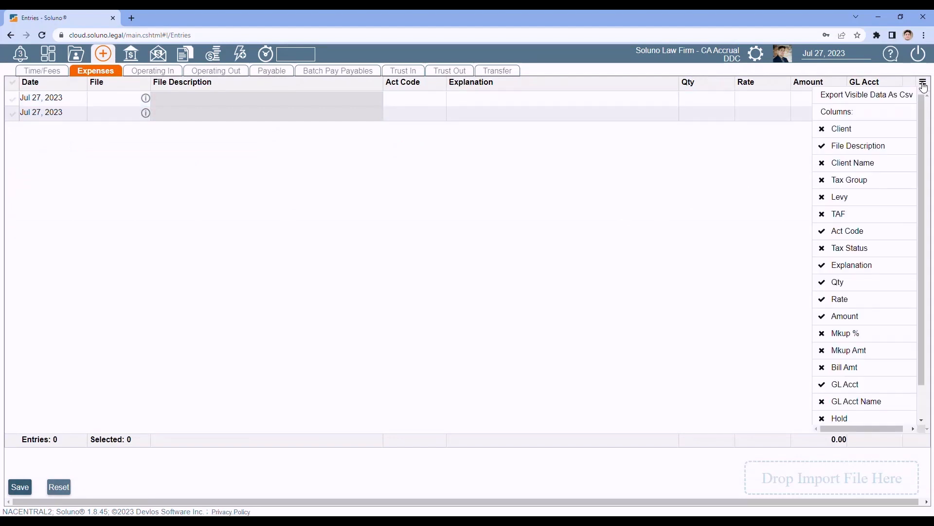
click(851, 201)
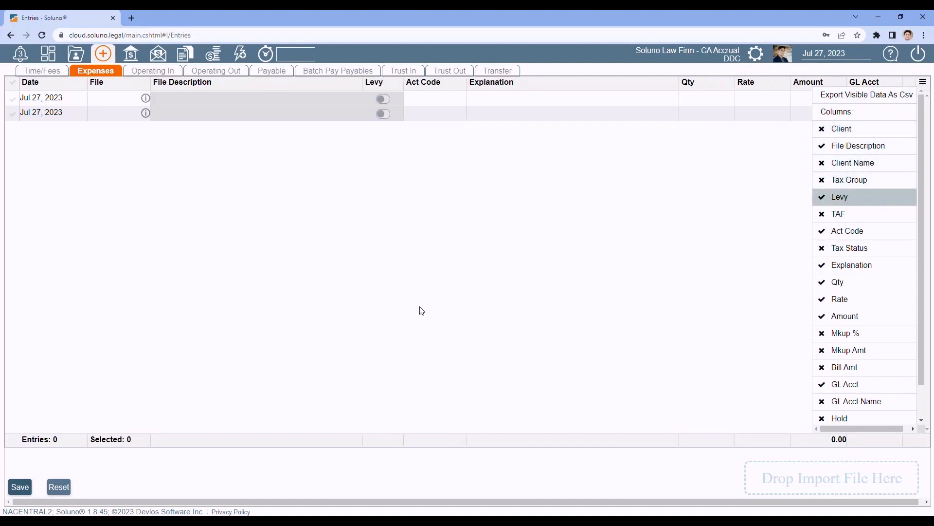
click(391, 327)
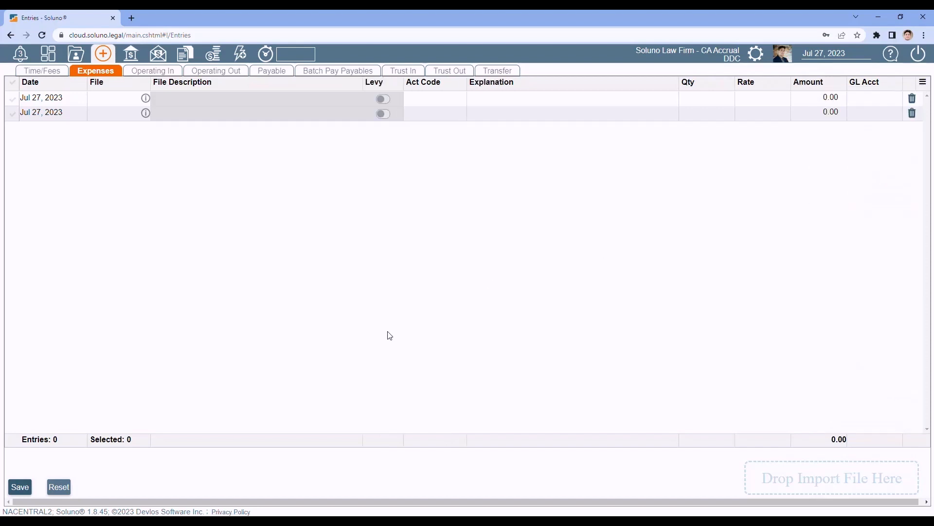
Step: Enter an expense for file 118-001, Real Estate purchase in Toronto, and turn on its levy
click(97, 99)
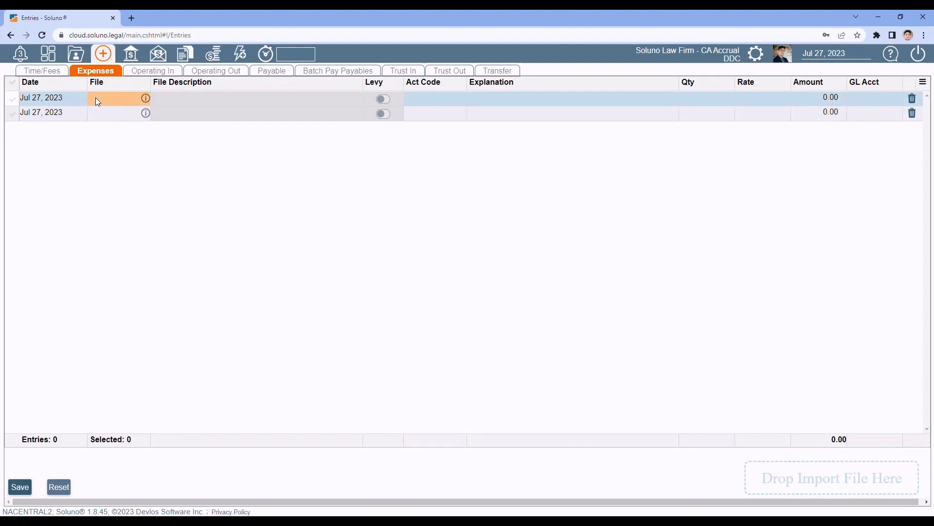
text(rea)
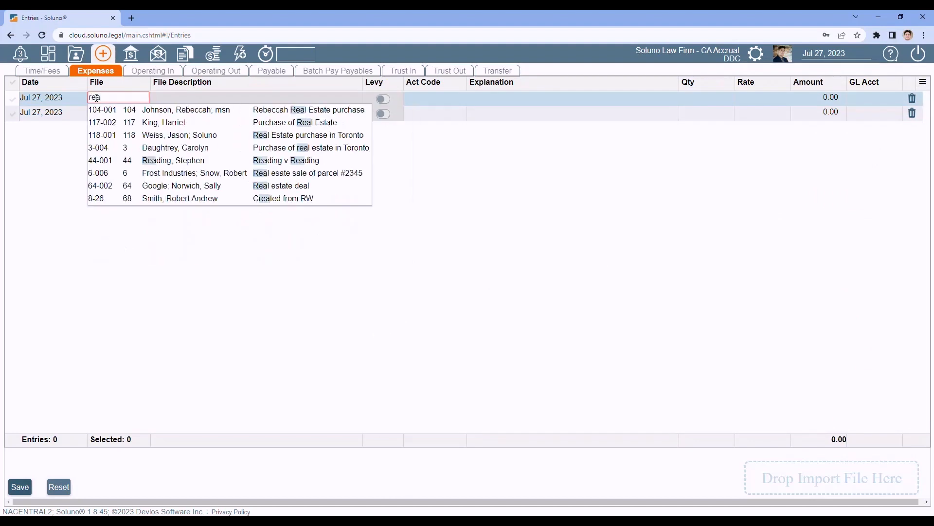
text(l)
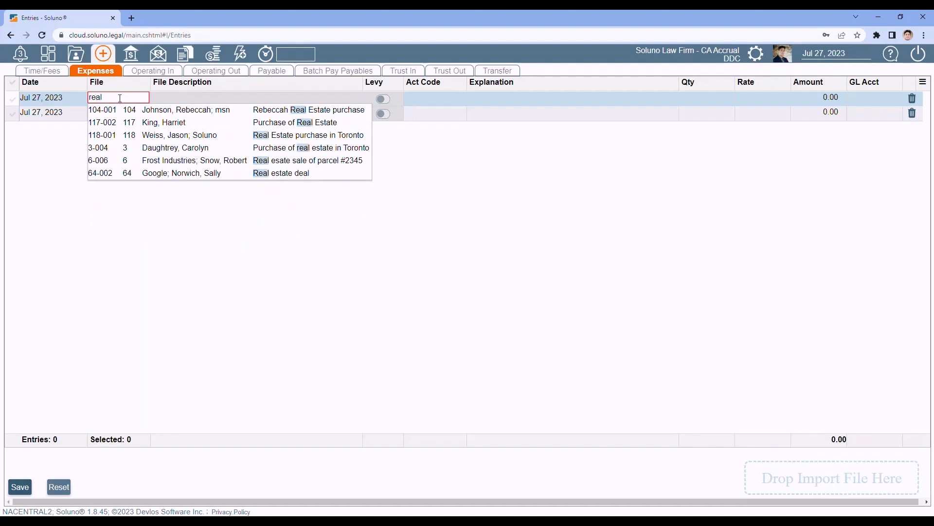
click(191, 135)
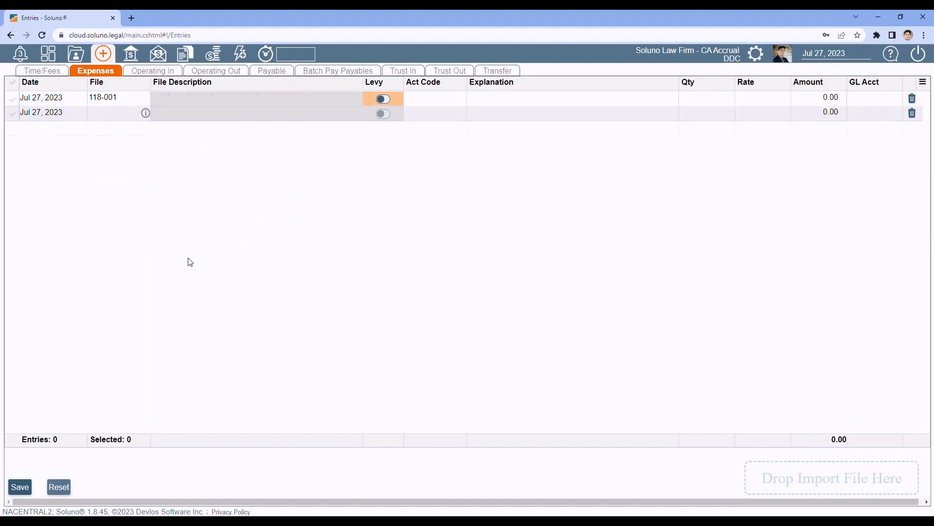
click(383, 99)
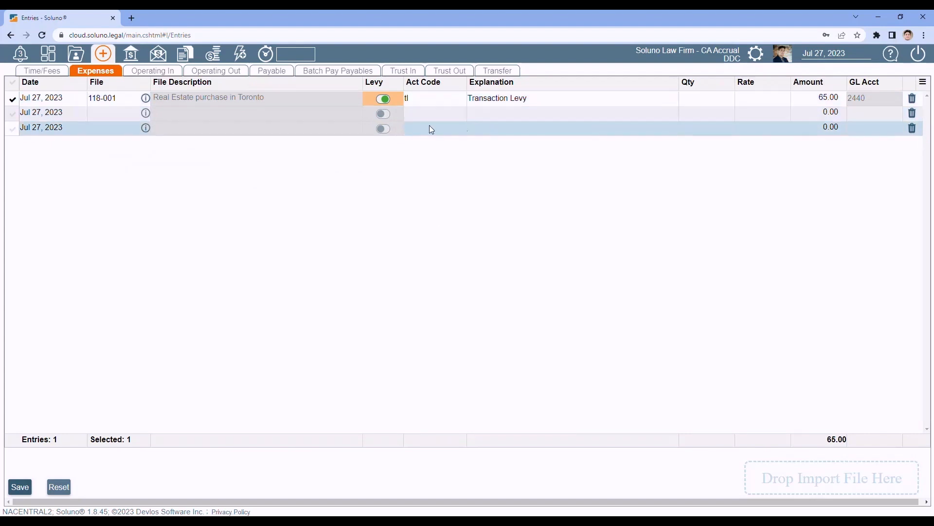
Step: Try to apply the levy to a second expense entry for file 6-001, and delete that entry
click(101, 113)
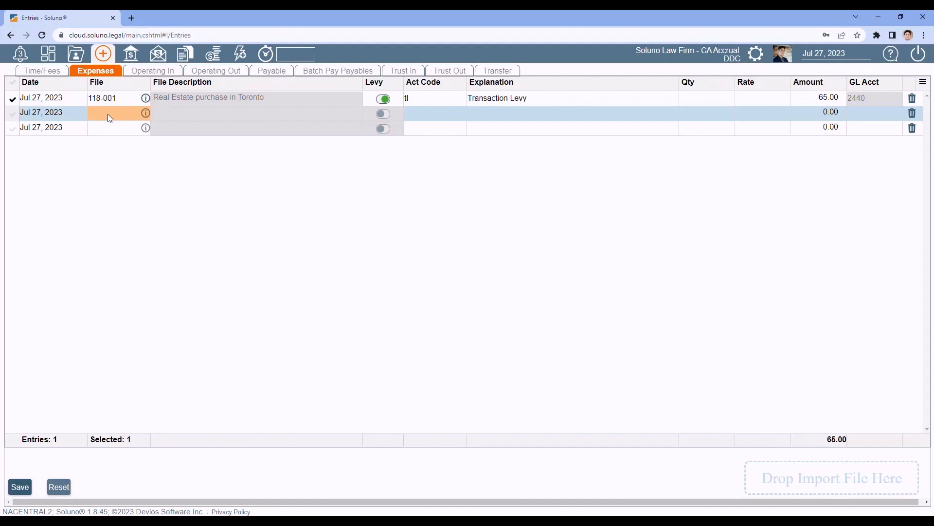
text(6-001)
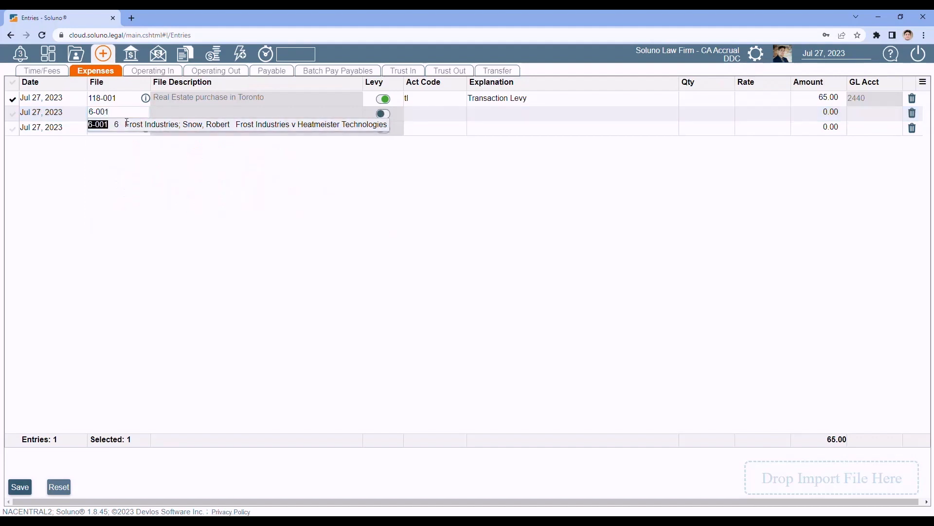
key(Return)
click(389, 113)
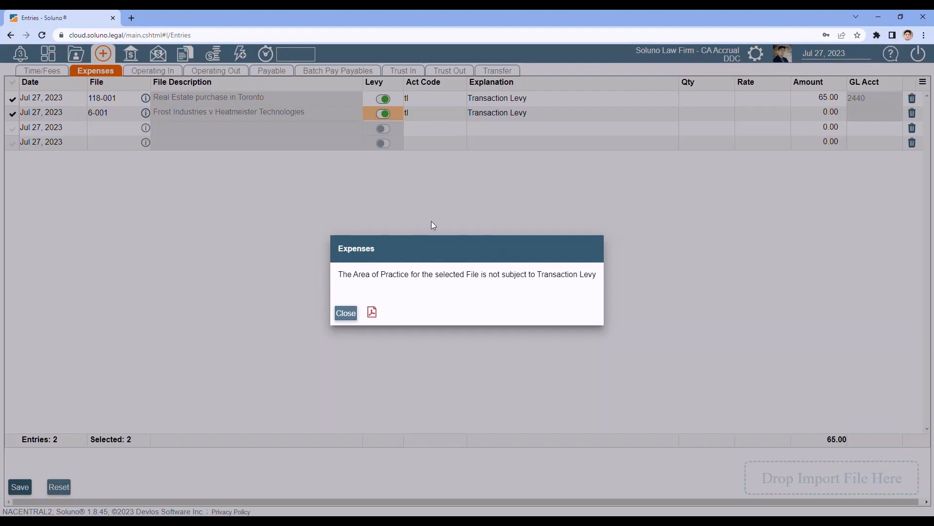
click(346, 314)
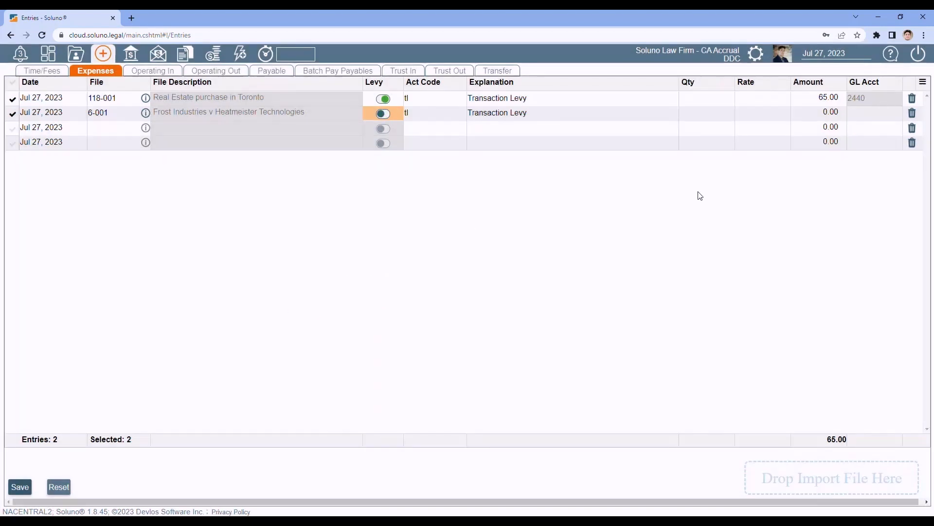
click(912, 113)
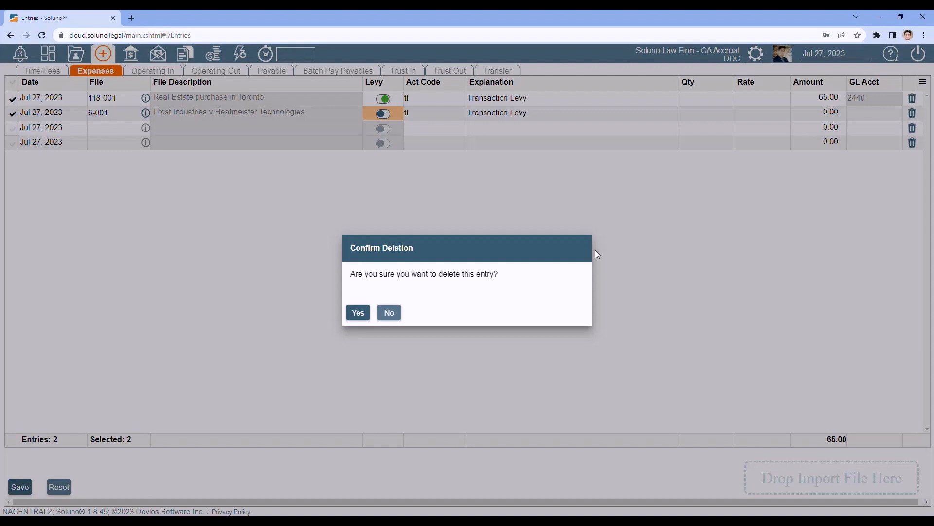
click(357, 312)
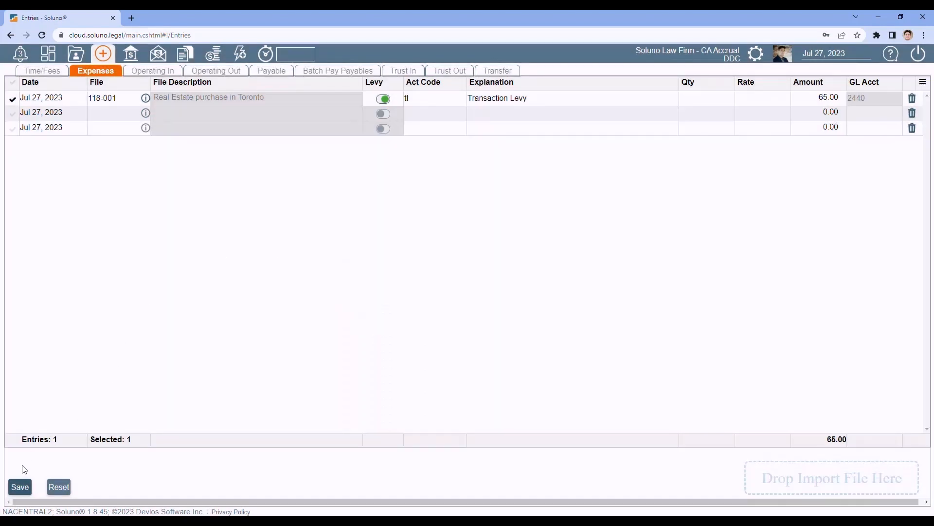
Step: Try to save the levy entry for file 118-001, cancel the authorization, and delete the entry
click(19, 489)
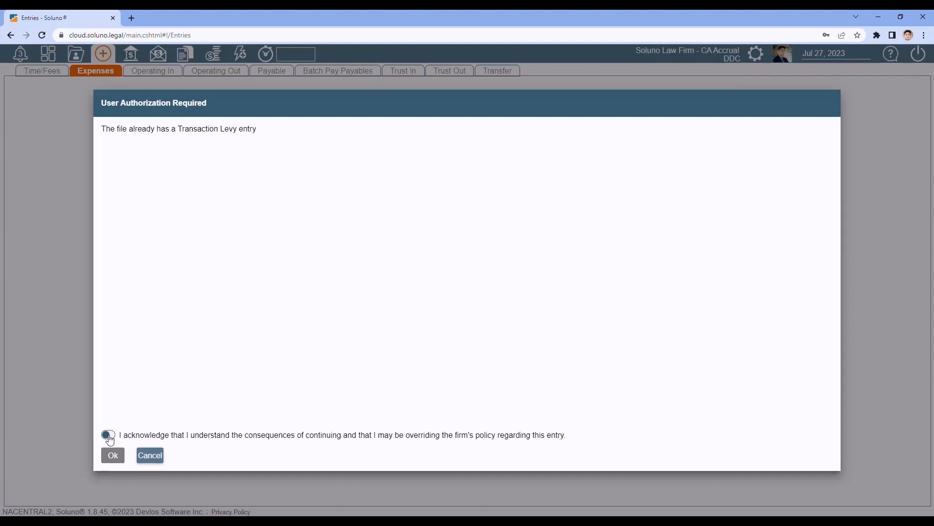
click(151, 456)
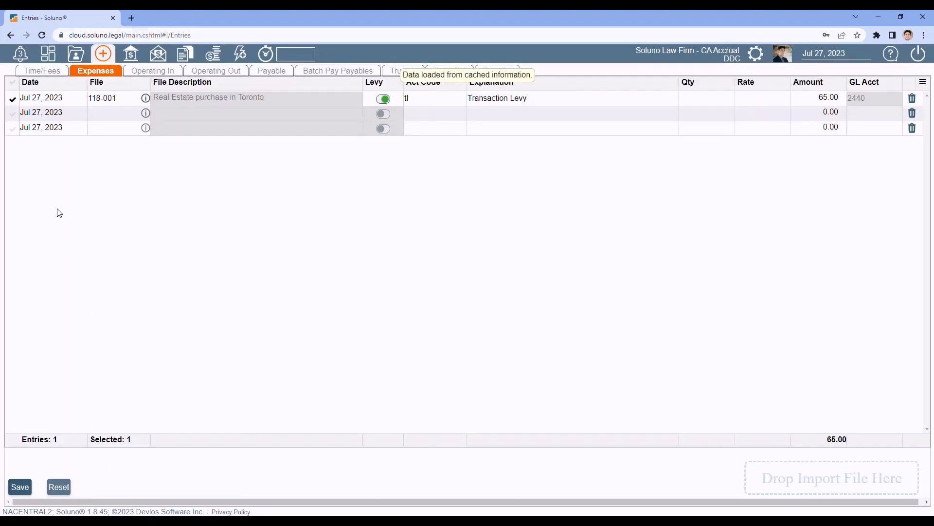
click(911, 99)
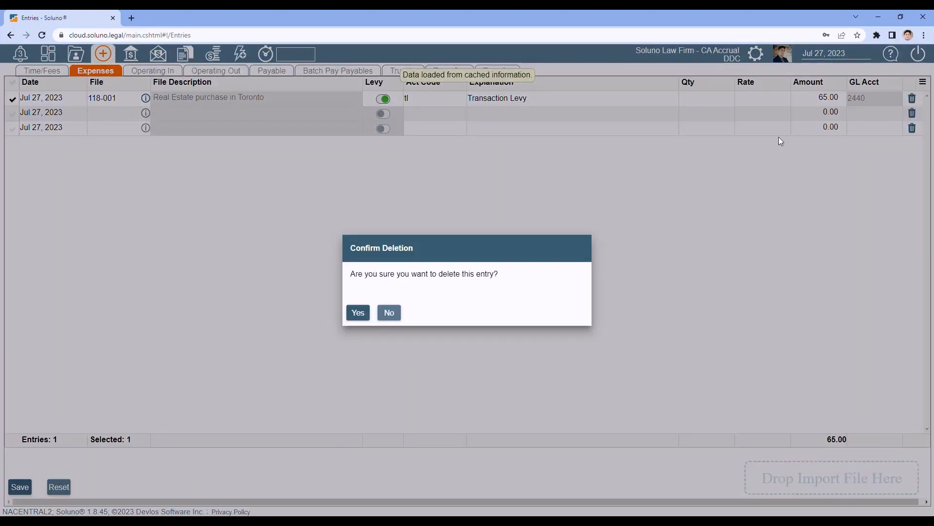
click(358, 314)
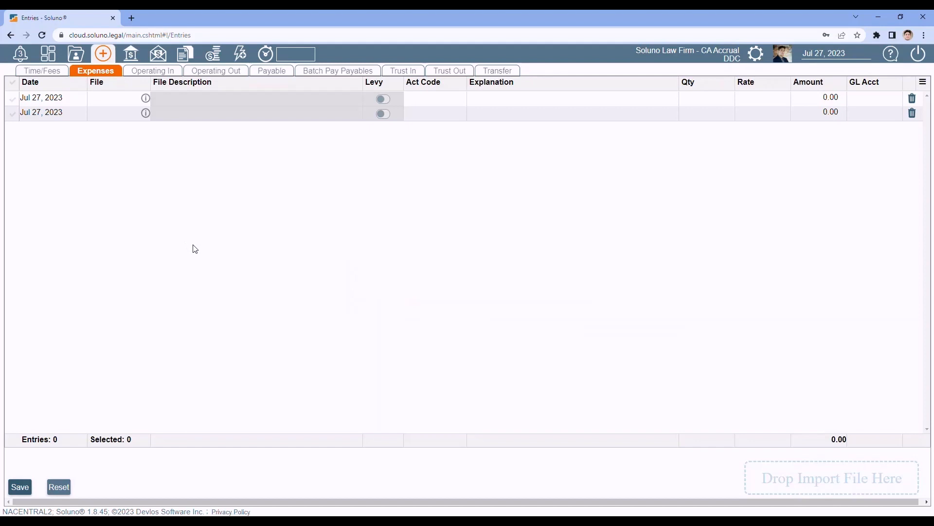
Step: Generate the Ontario Transaction Levy report on screen using the "all" Transaction Levy view
click(186, 59)
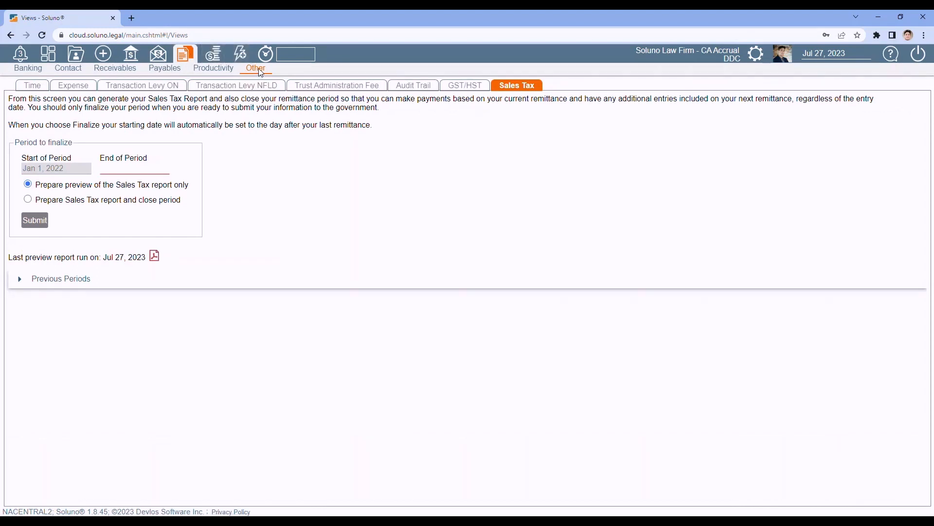
click(140, 91)
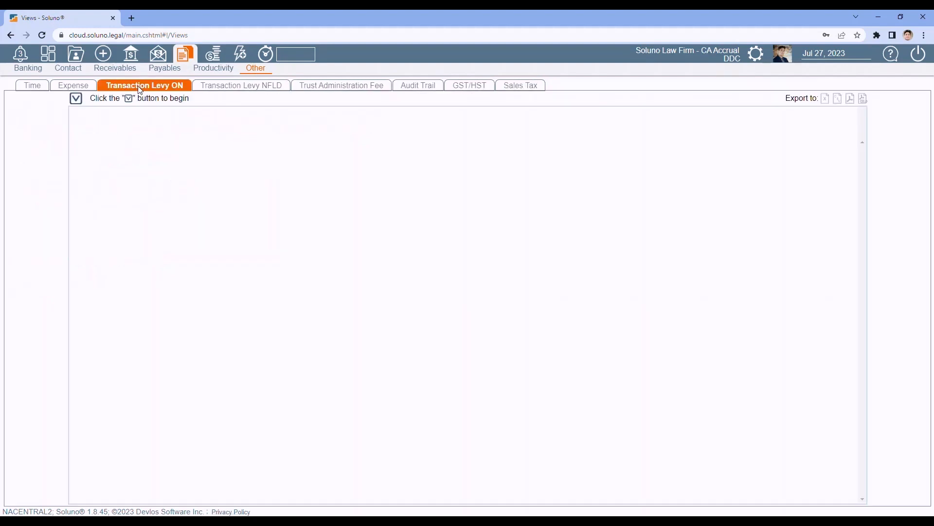
click(76, 99)
click(79, 101)
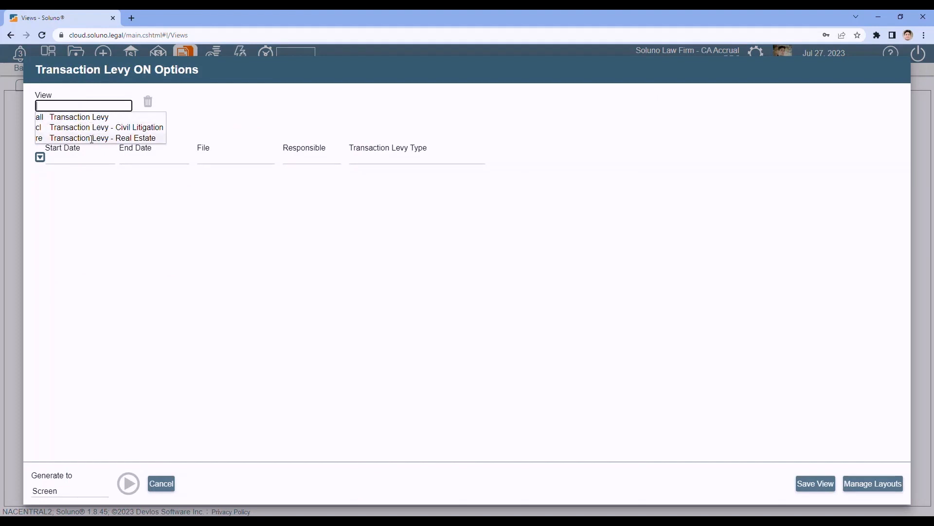
click(81, 118)
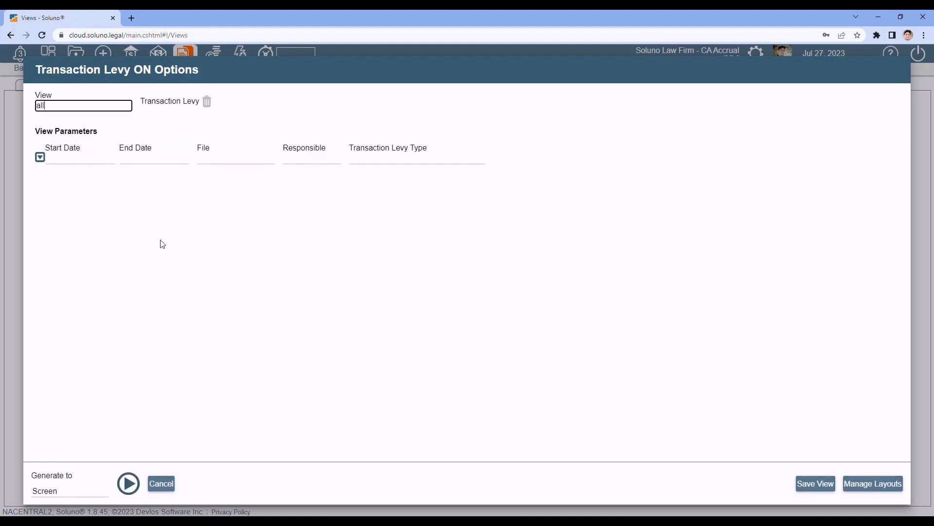
click(129, 483)
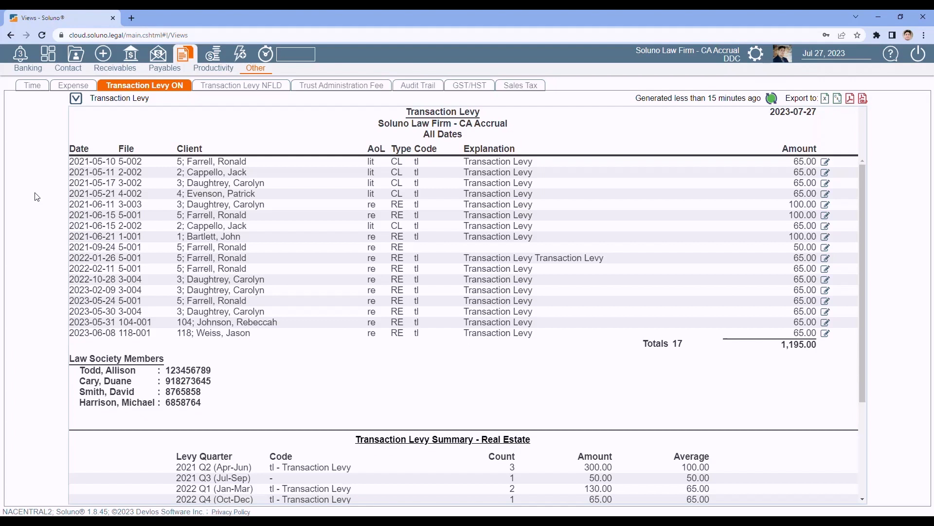
Step: Generate the Newfoundland (NFLD) Transaction Levy report on screen using the "all" Transaction Levy view
click(243, 87)
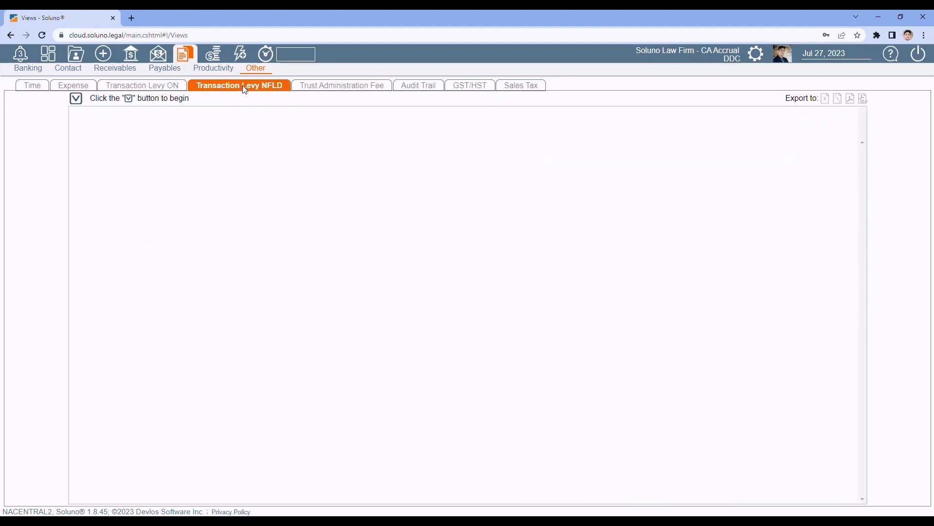
click(76, 98)
click(77, 105)
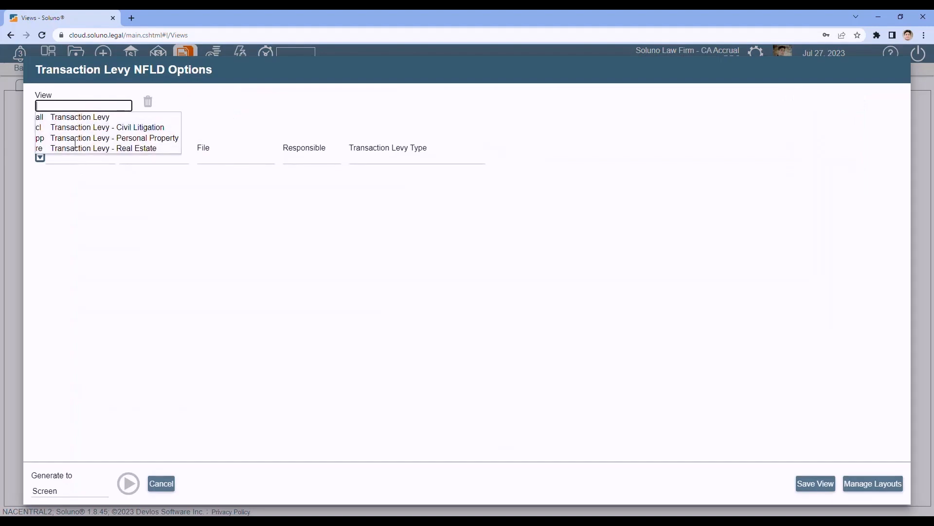
click(79, 118)
click(128, 483)
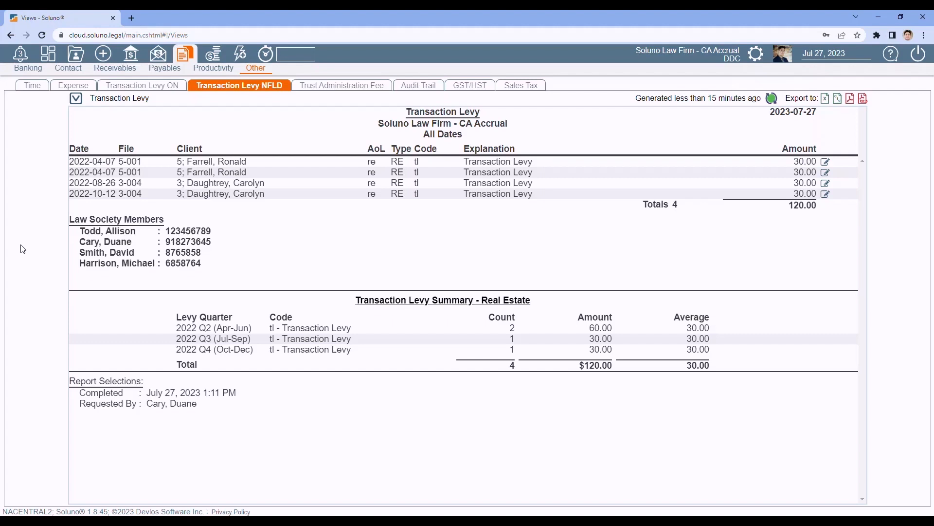
Step: Examine British Columbia's Trust Administration Fee options in the firm's provincial settings and save the settings
click(755, 58)
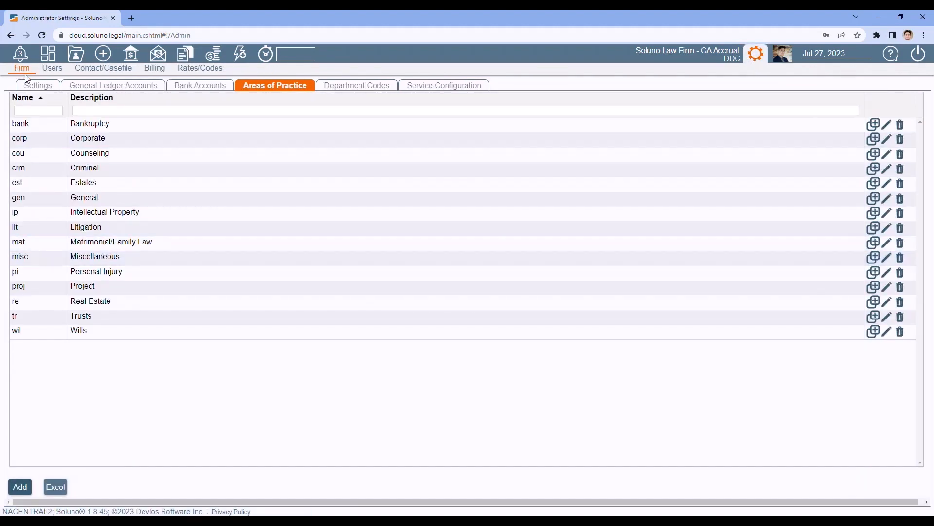
click(37, 88)
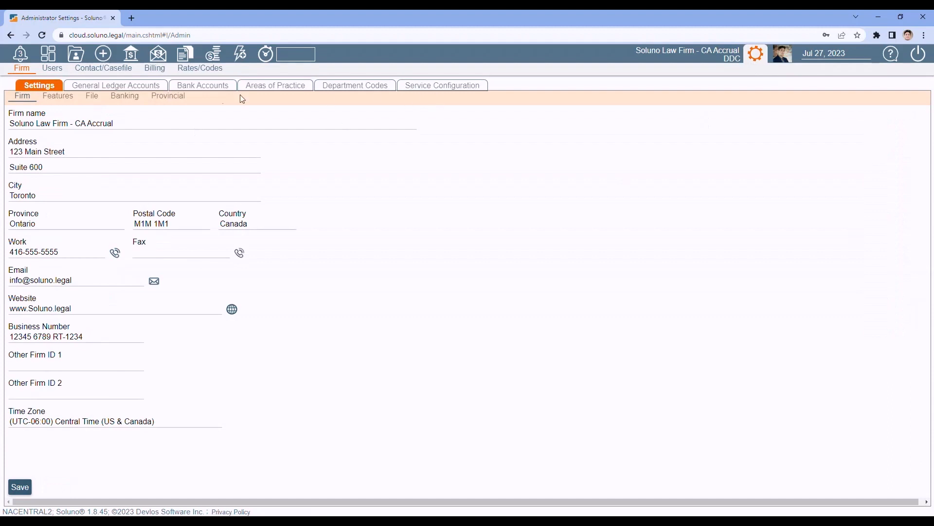
click(176, 96)
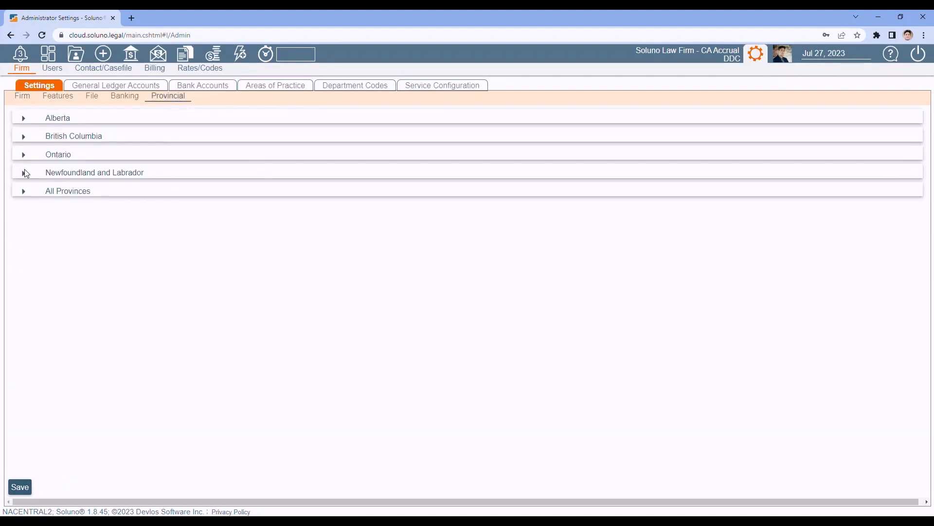
click(23, 137)
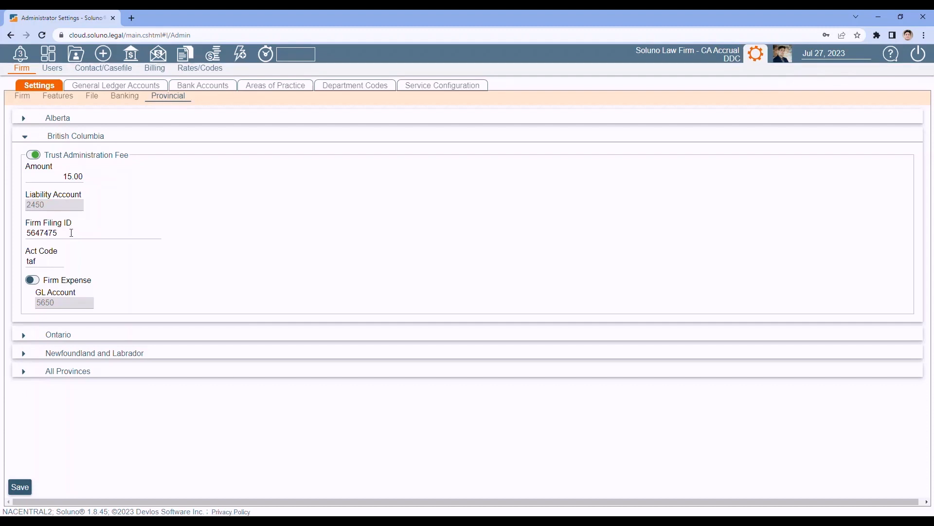
mouse_move(41, 261)
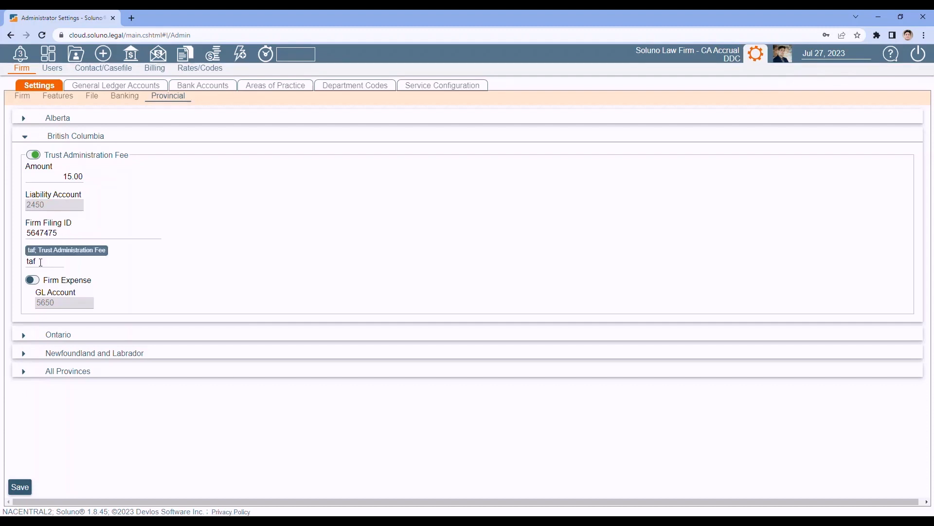
key(Escape)
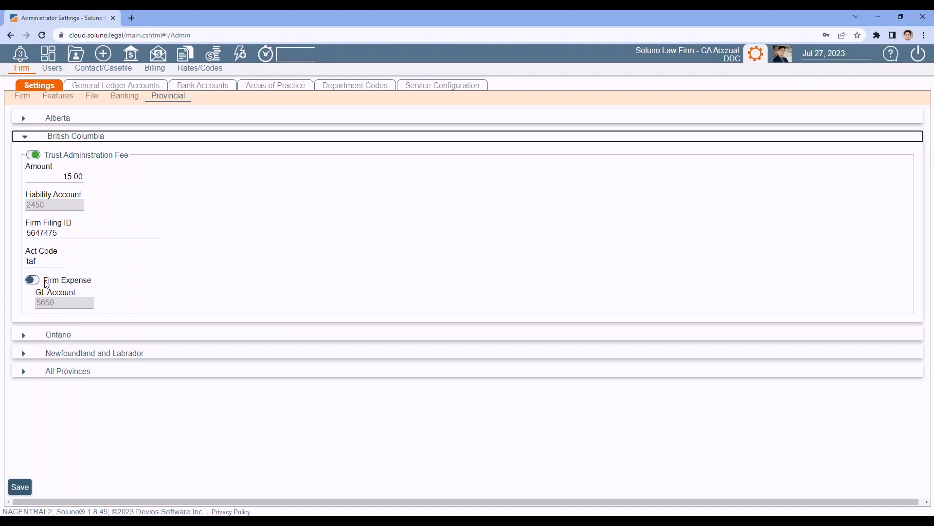
click(21, 487)
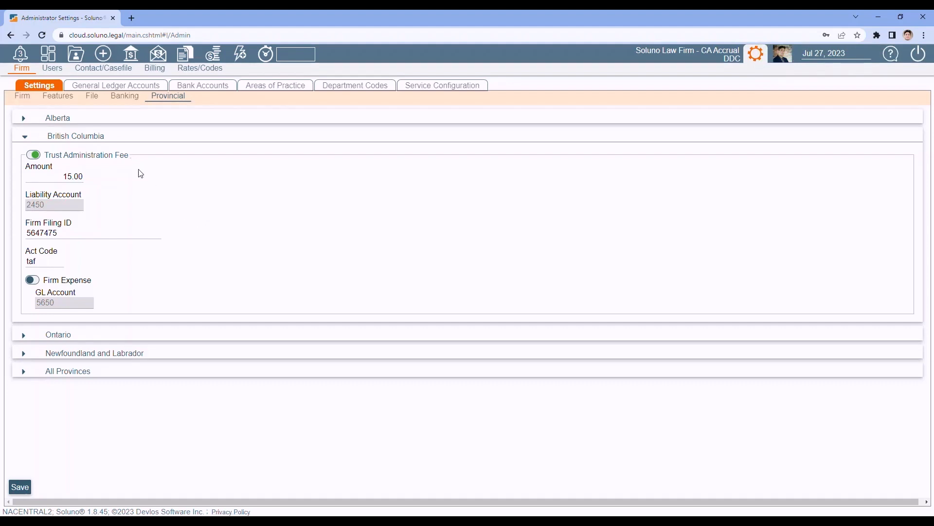
Step: Go to the Trust In entries and show the TAF column in the file grid
click(103, 56)
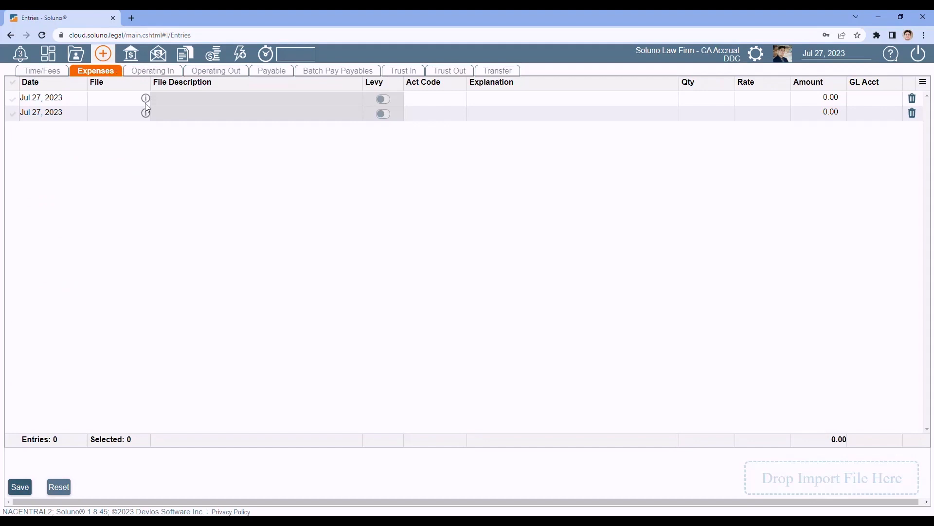
click(407, 75)
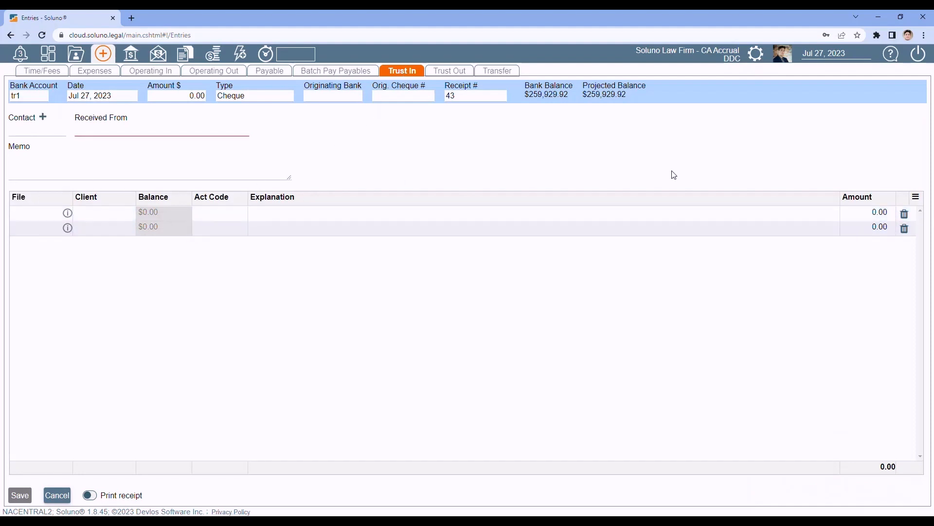
click(916, 201)
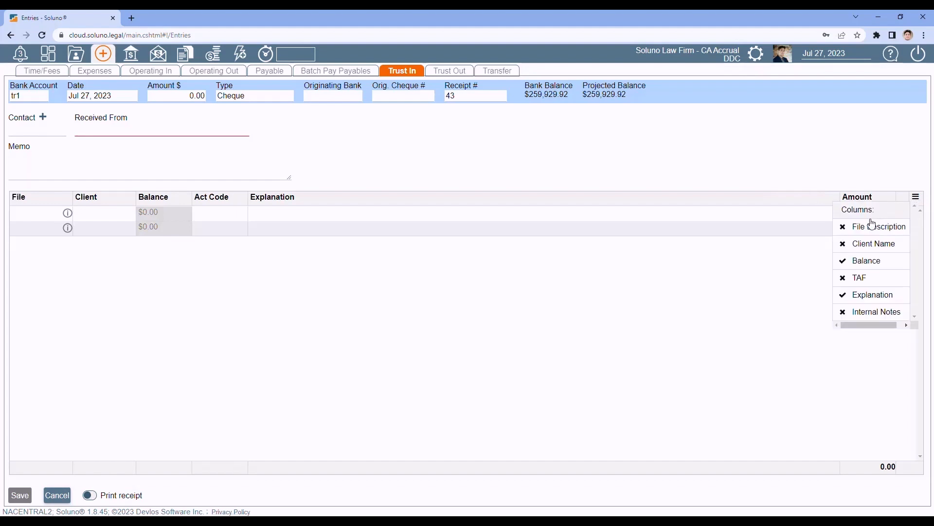
click(869, 284)
click(326, 413)
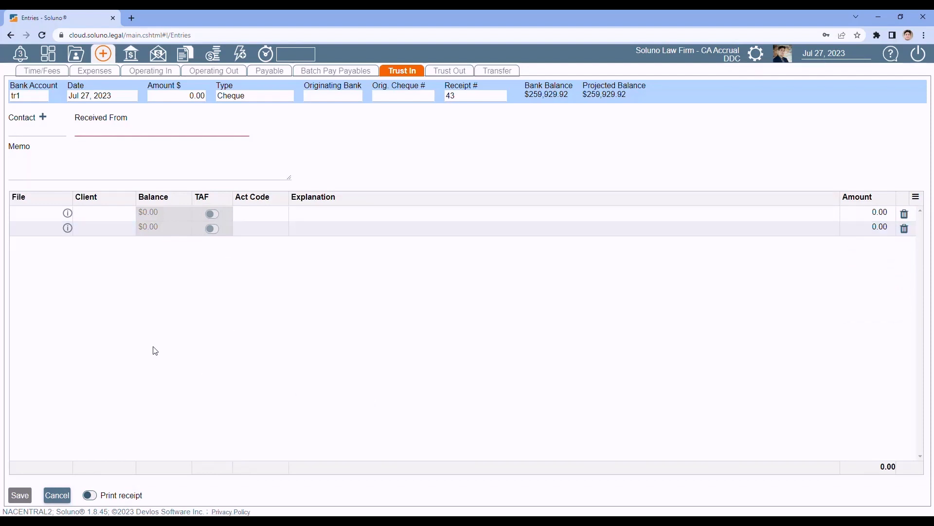
Step: Enter a trust receipt amount of 1,000,000 and set Received From to Bank
click(155, 96)
text(1,000,000)
key(Tab)
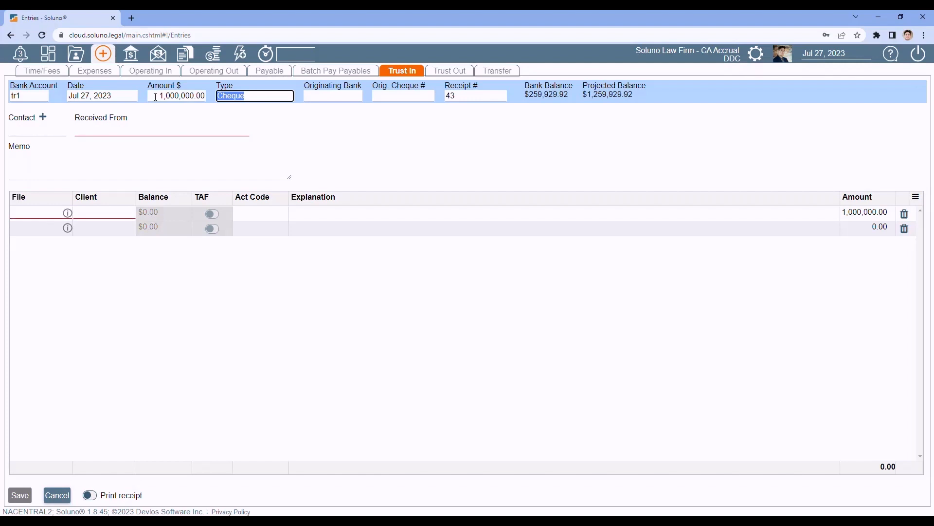
click(82, 131)
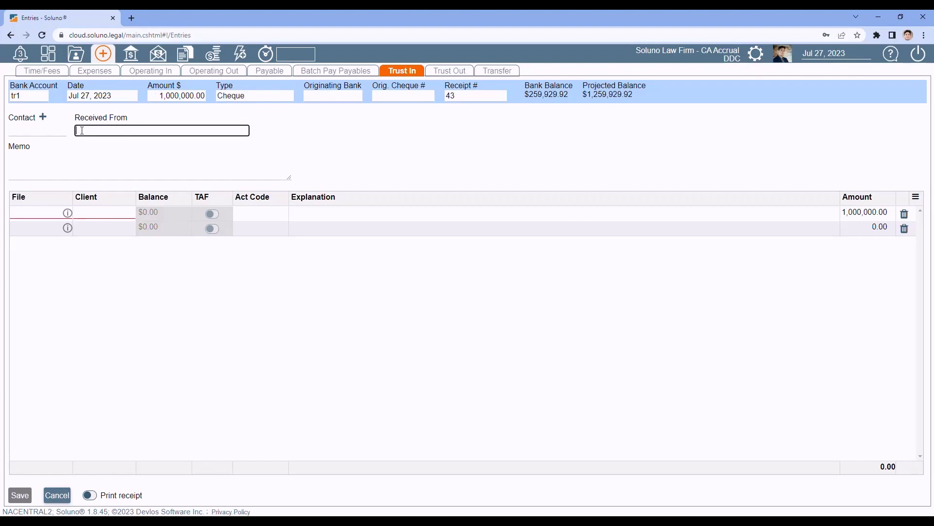
text(Bank)
Step: Allocate the trust receipt to file 6-003, turn on its TAF charge, and save the receipt
click(36, 212)
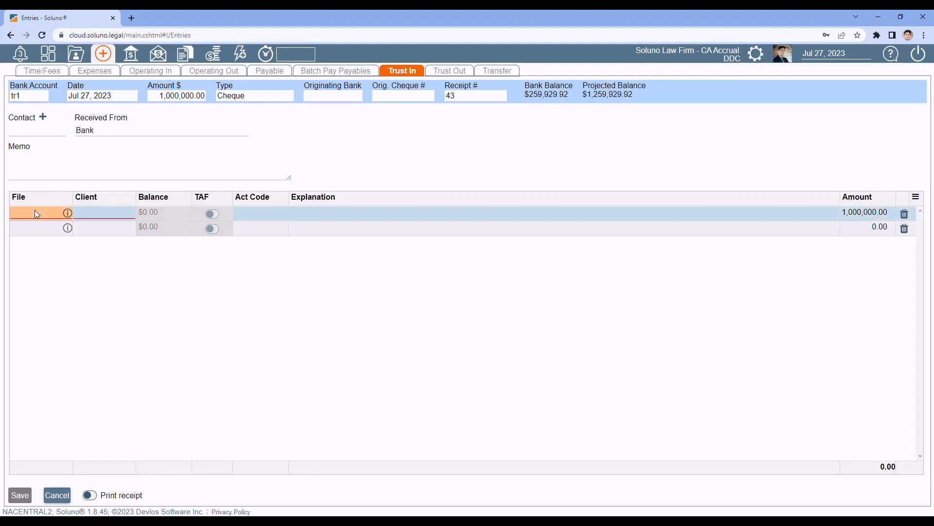
text(6-00)
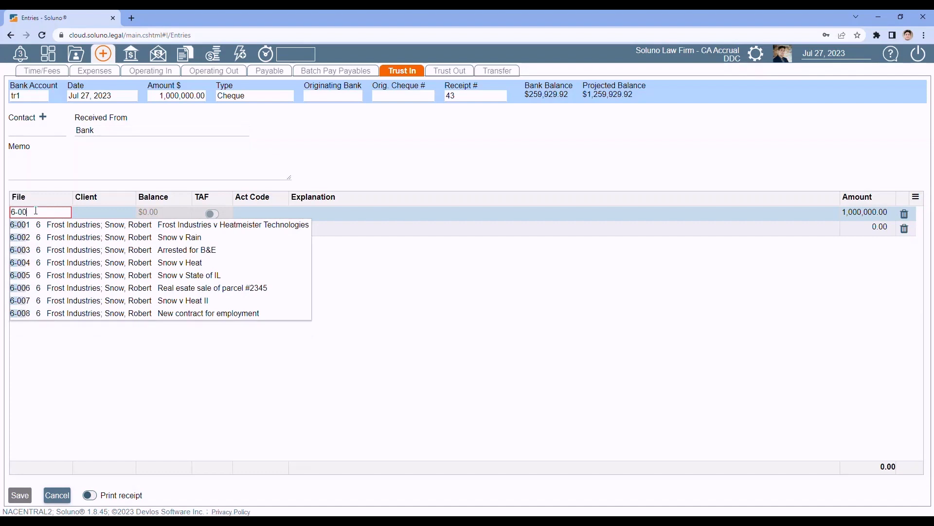
text(3)
click(39, 225)
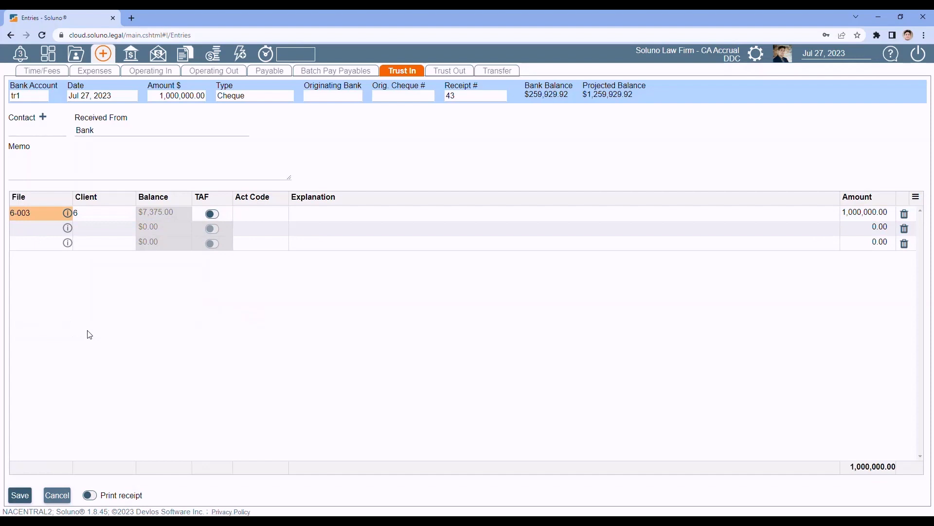
click(212, 214)
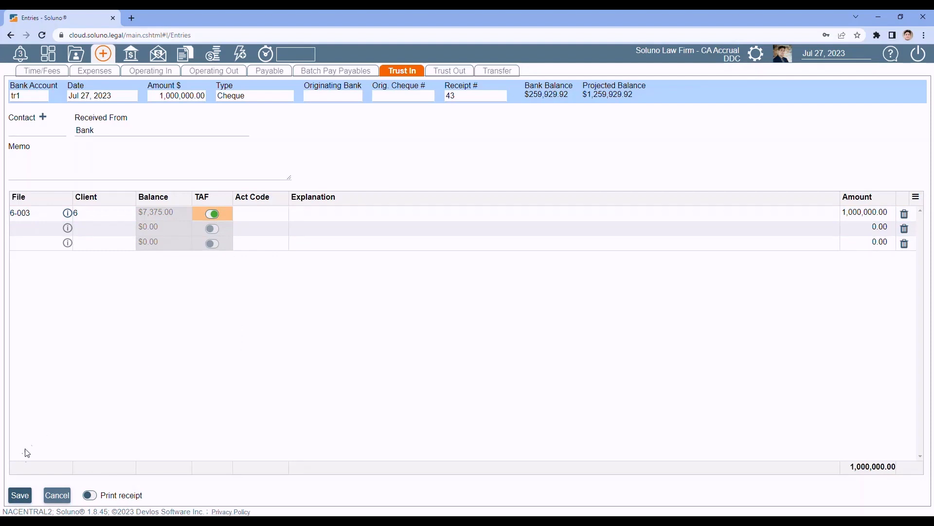
click(21, 501)
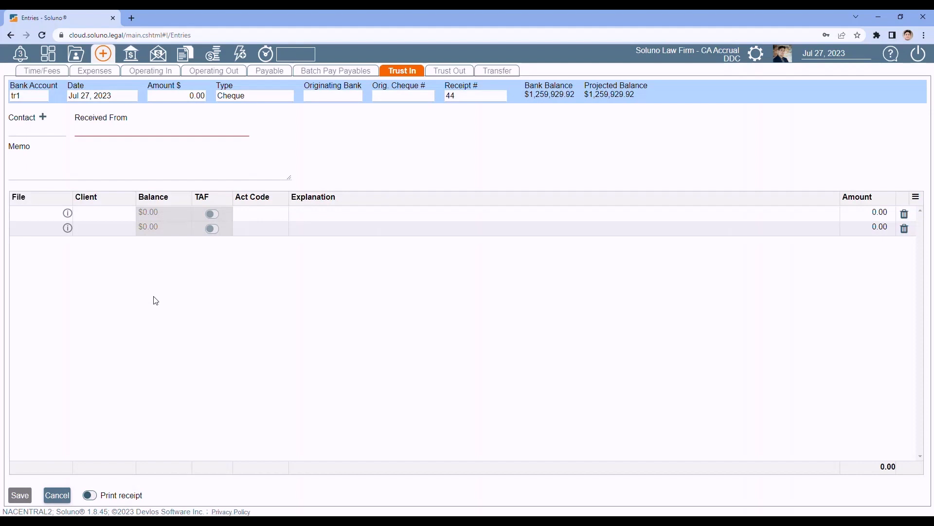
Step: Load file 6-003 in the File Manager and examine the most recent entries in its client ledger
click(77, 57)
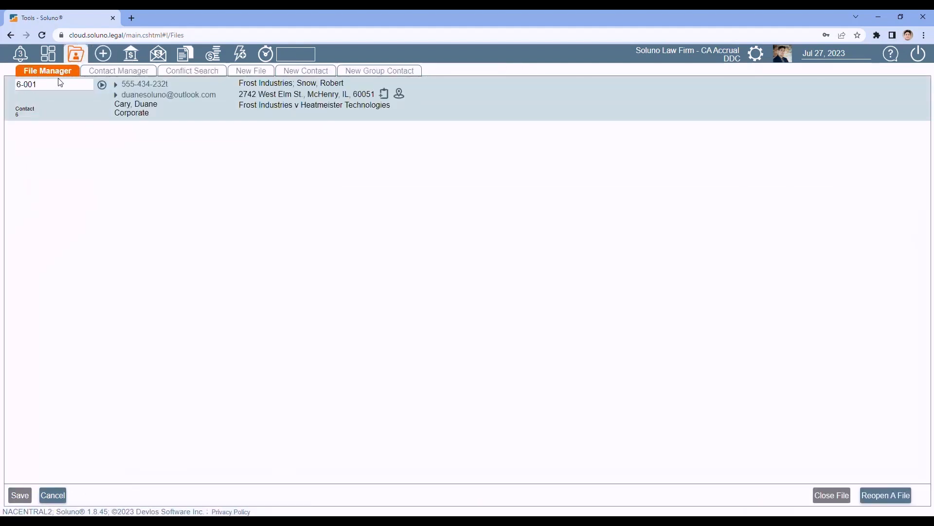
click(53, 85)
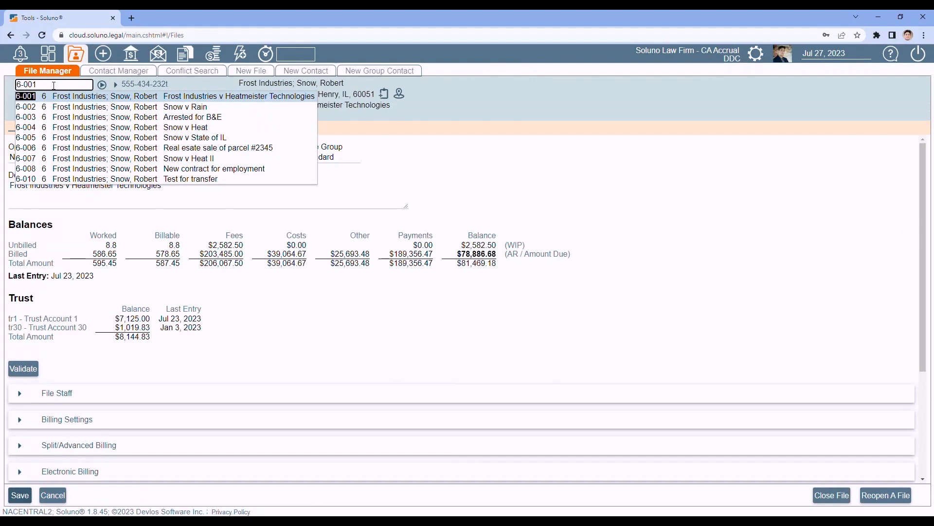
key(BackSpace)
text(3)
click(102, 85)
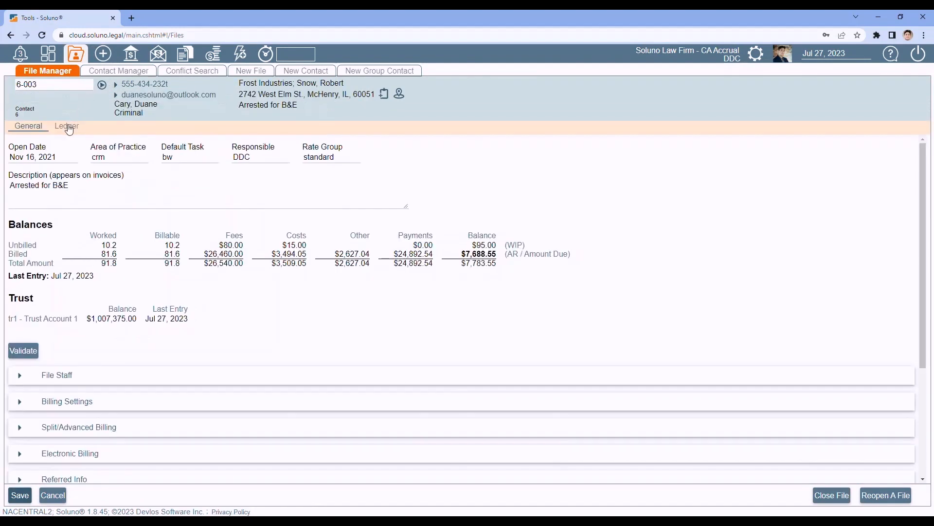
click(68, 127)
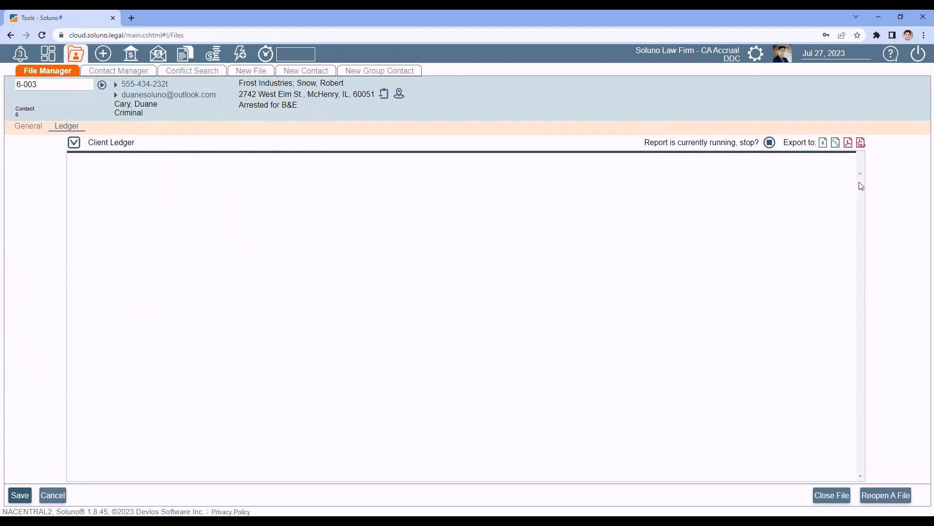
drag(862, 245, 856, 469)
scroll(537, 351, up, 2)
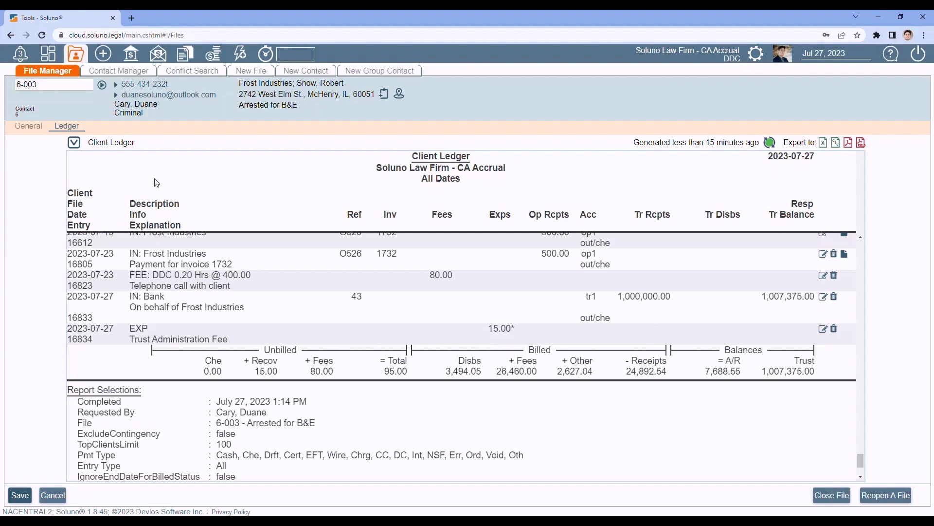
Step: Turn on Trust Administration Fee Exempt/Processed in the Other section of a new file
click(258, 76)
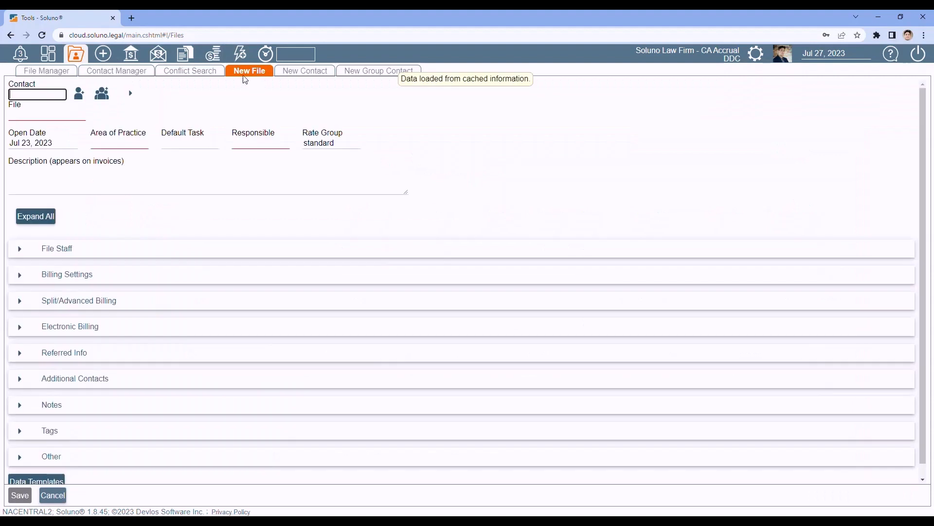
scroll(114, 250, down, 1)
click(21, 442)
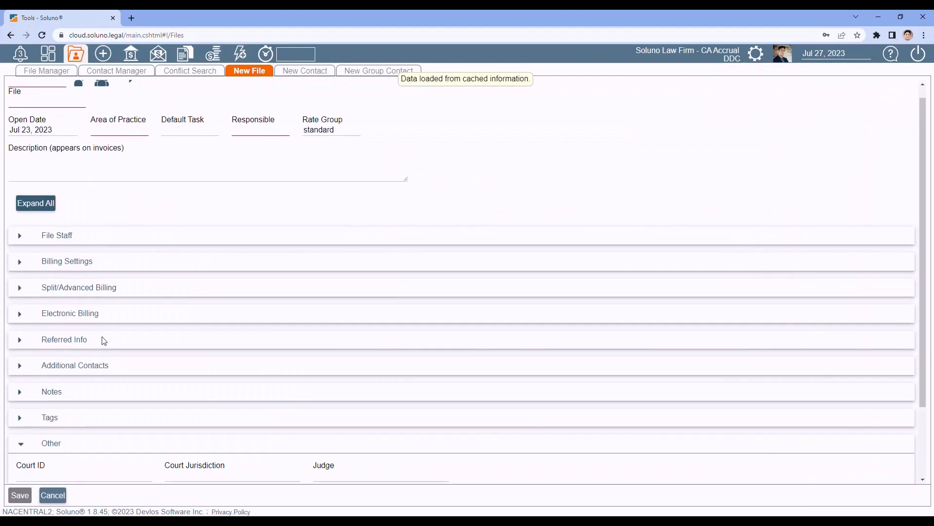
scroll(104, 340, down, 2)
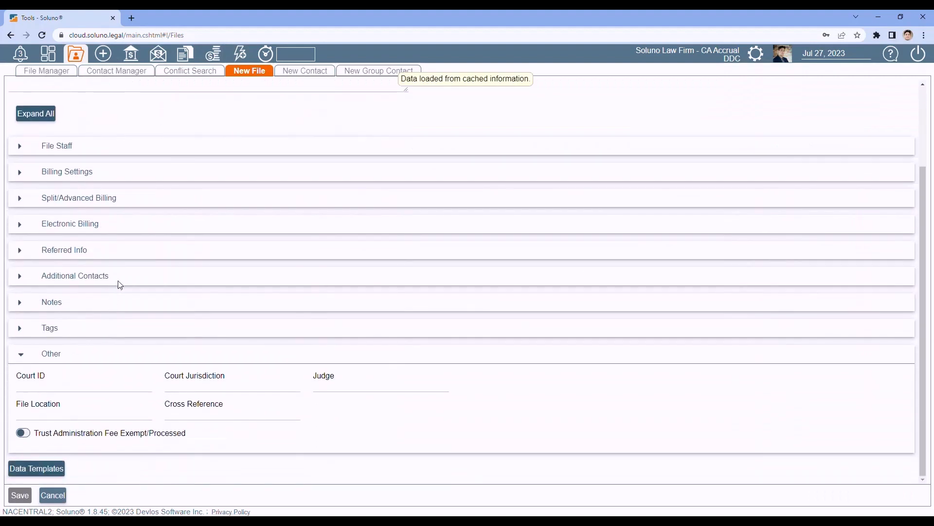
click(22, 434)
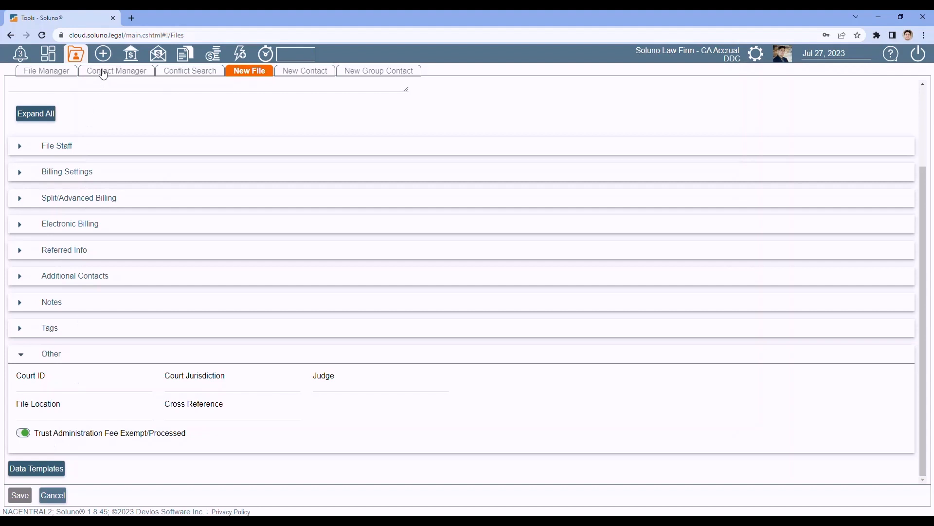
Step: Toggle Trust Administration Fee Exempt/Processed off and back on in file 6-003's Other section, and save the file
click(54, 71)
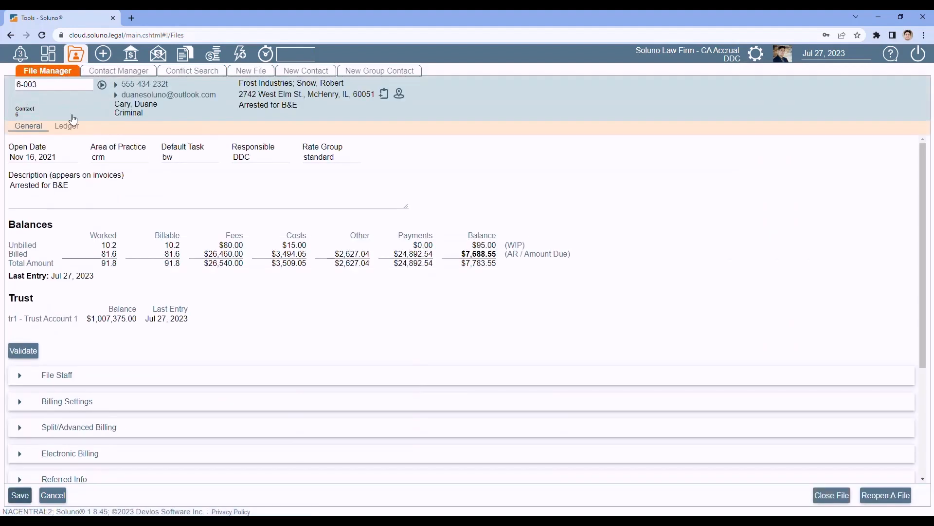
scroll(103, 341, down, 3)
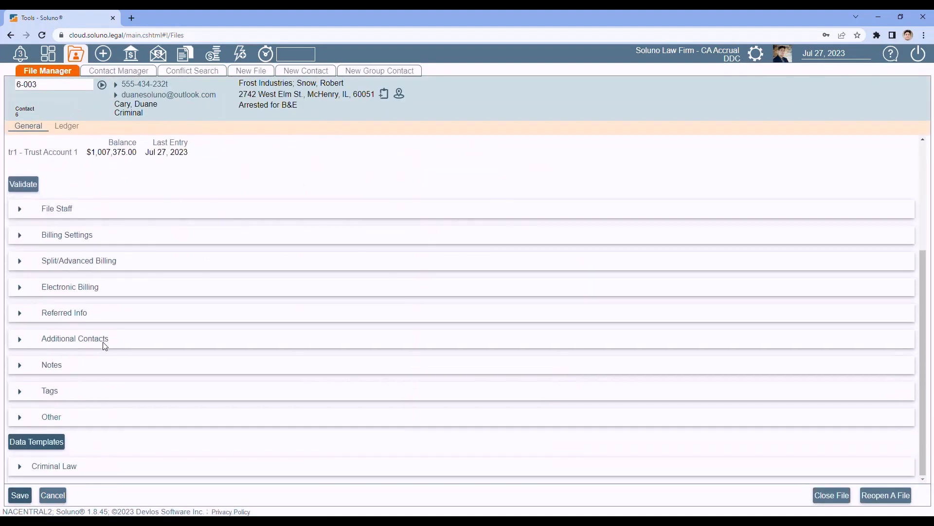
click(21, 419)
scroll(56, 411, down, 2)
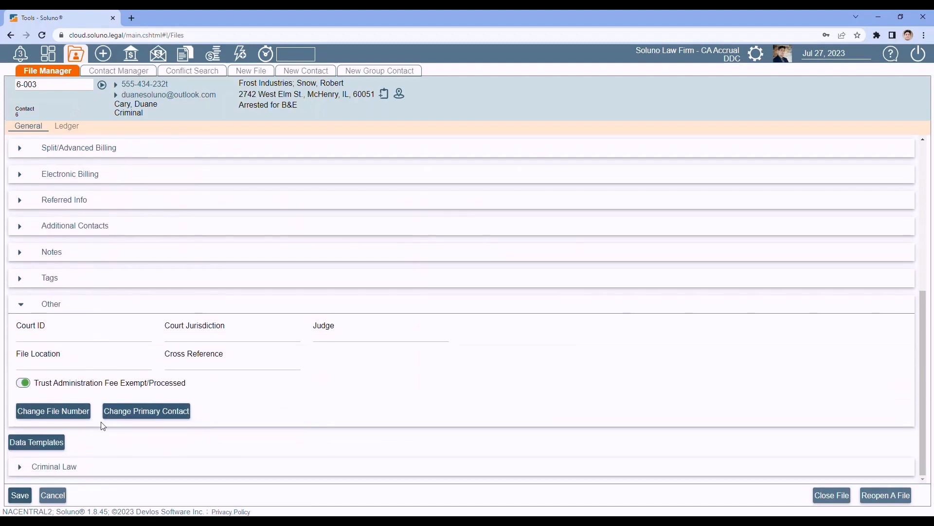
click(26, 383)
click(23, 384)
click(24, 384)
click(21, 386)
click(20, 495)
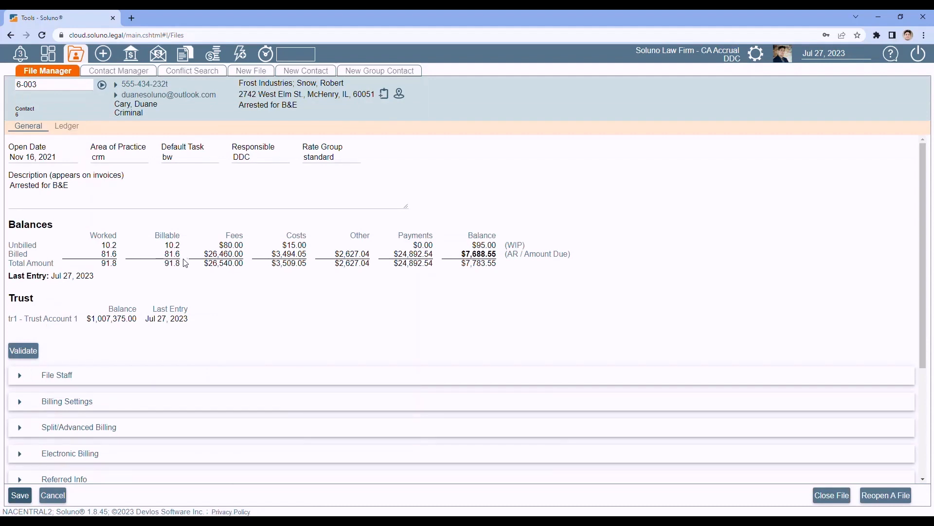
Step: Generate the Trust Administration Fee report on screen using the "all" view and review its summary by area of law
click(190, 58)
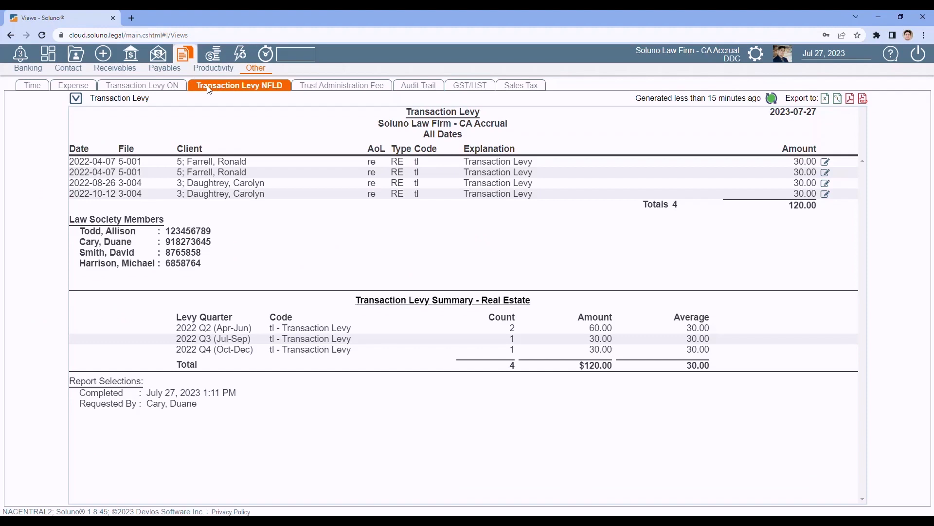
click(339, 88)
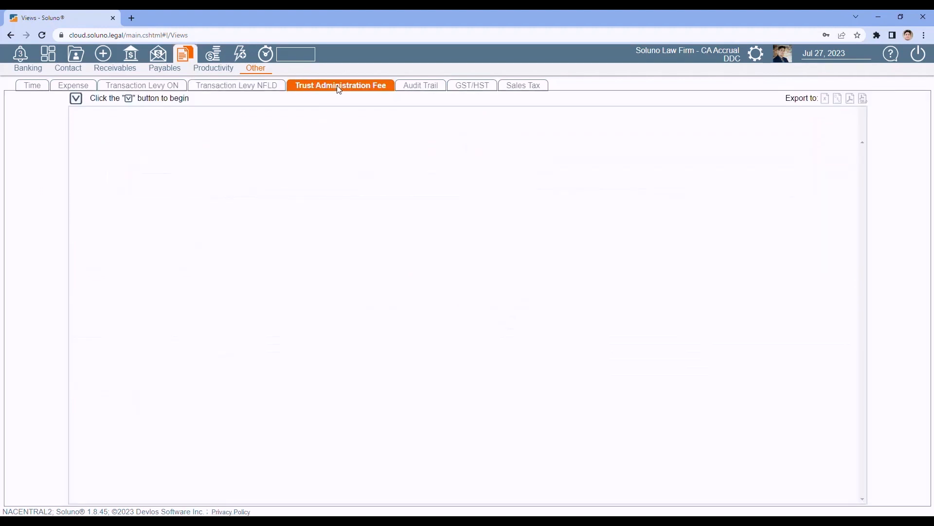
click(76, 100)
click(78, 105)
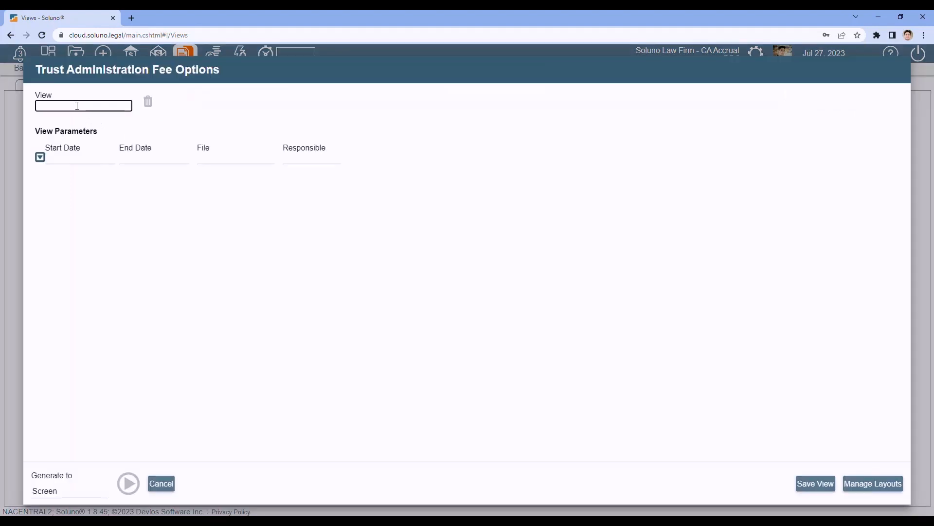
click(80, 117)
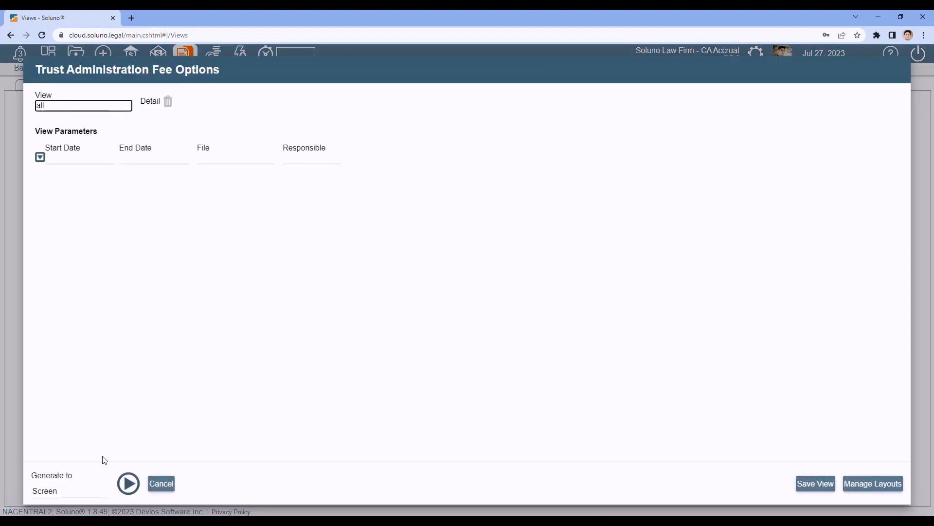
click(129, 489)
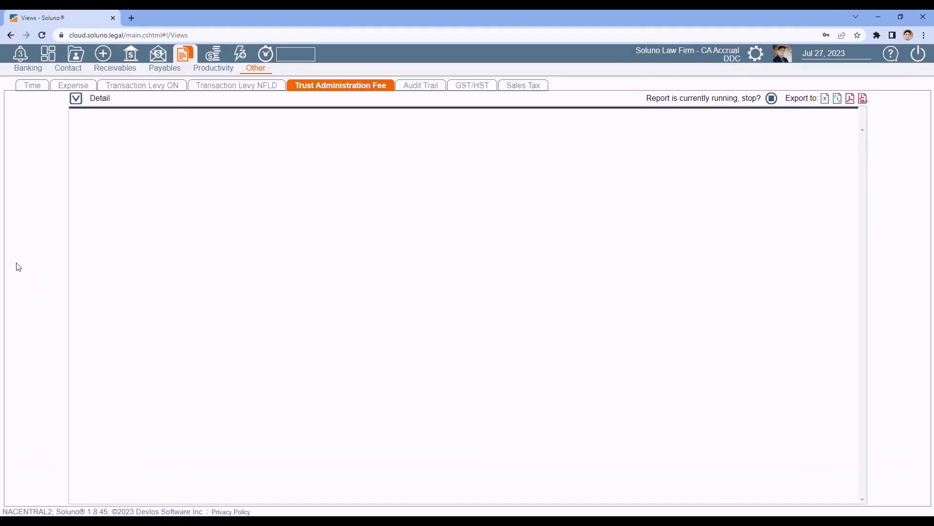
scroll(267, 273, down, 5)
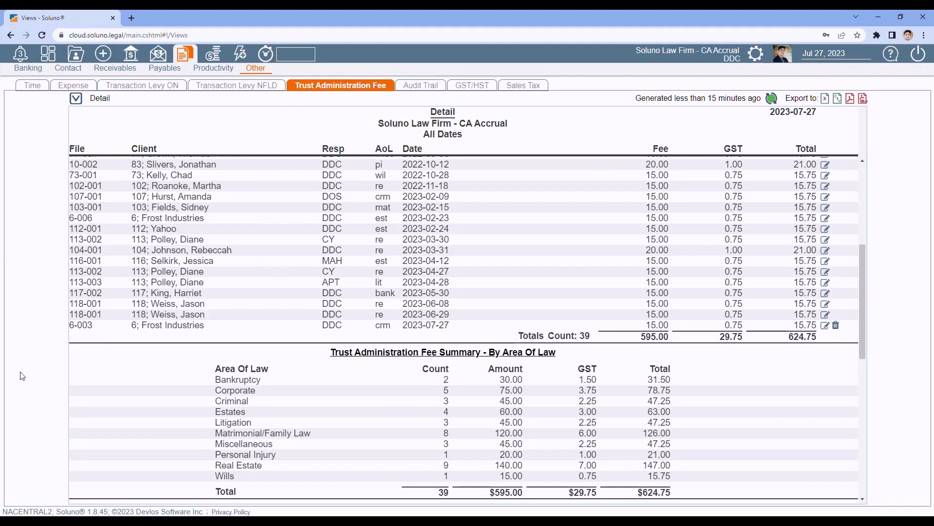
Step: Examine Alberta's Trust Safety portal URL and remittance lawyer choices in the firm's provincial settings
click(757, 57)
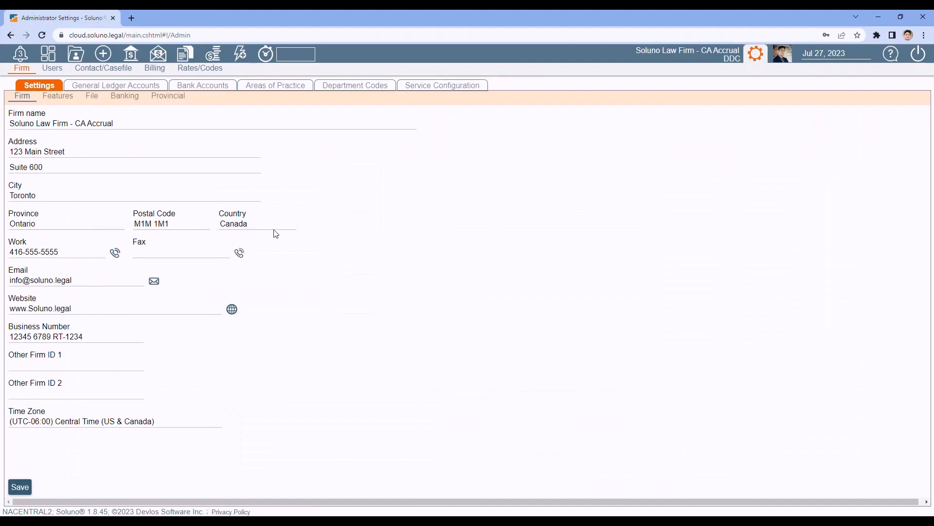
click(164, 100)
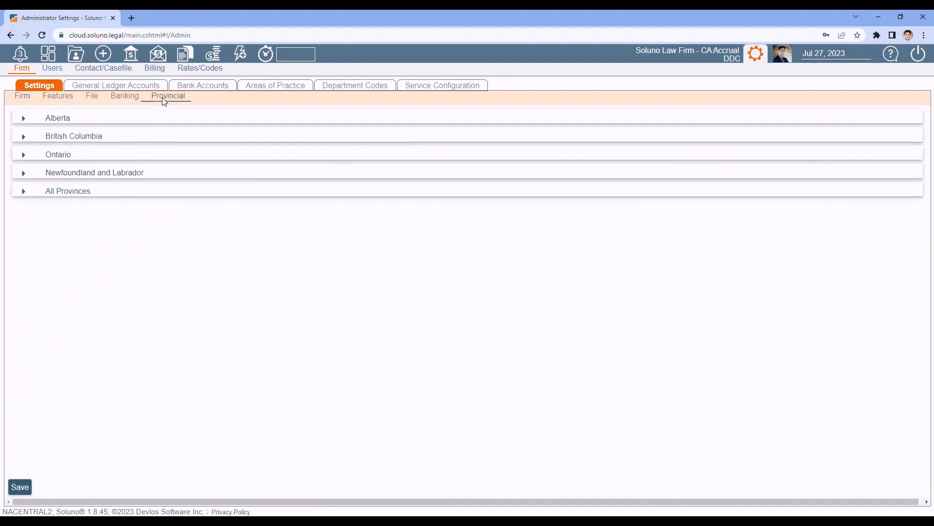
click(25, 121)
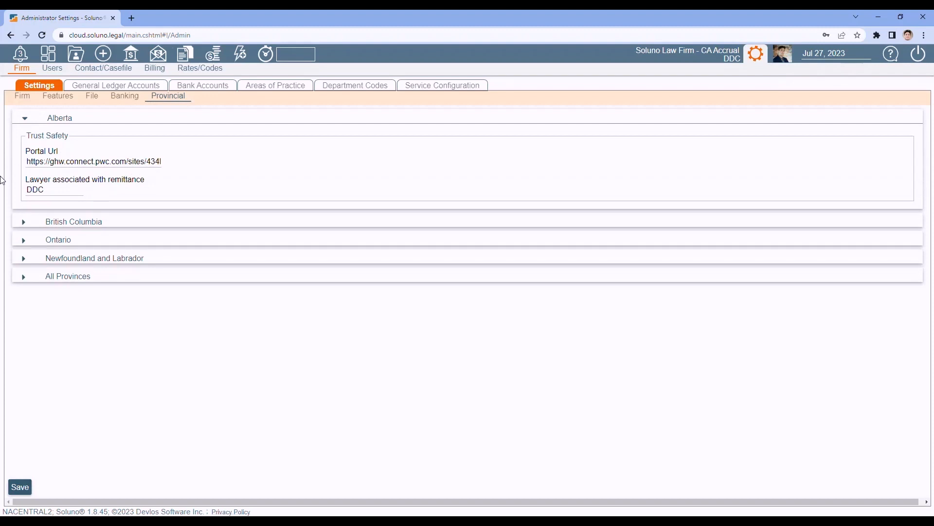
key(Tab)
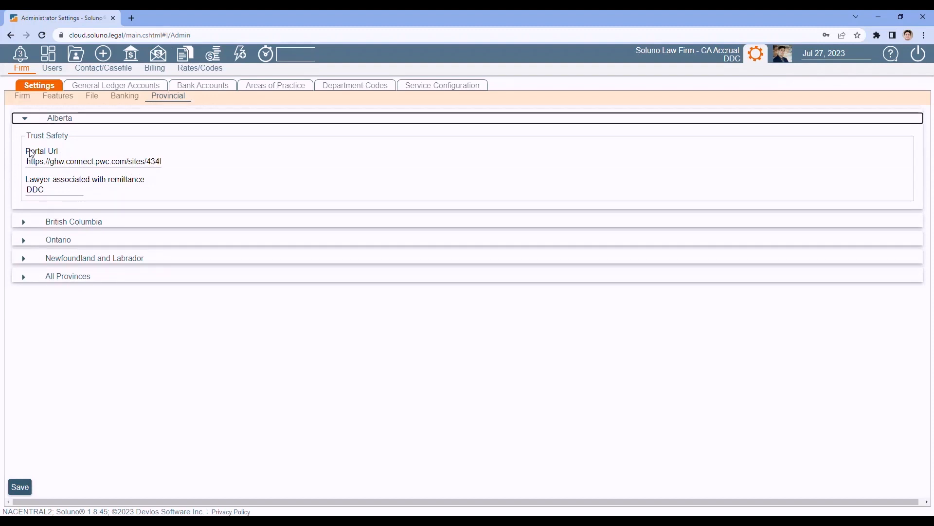
drag(28, 162, 207, 163)
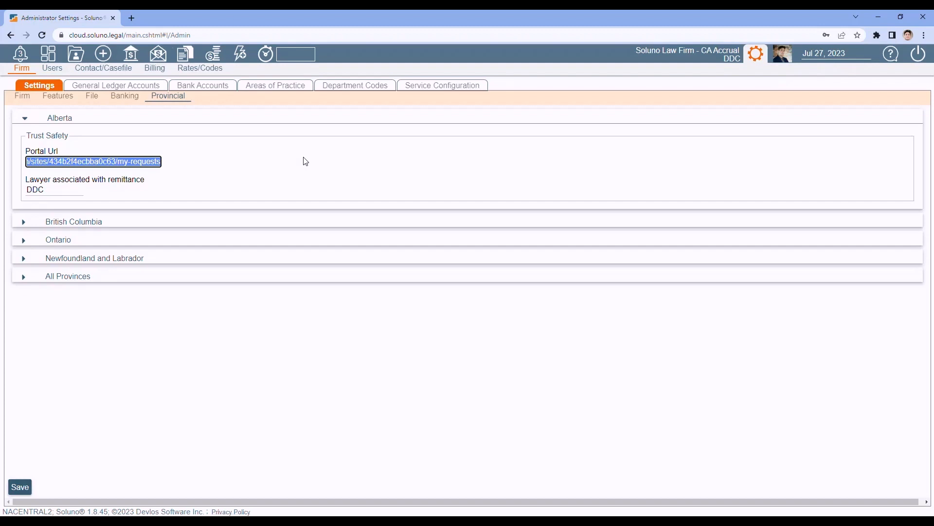
click(55, 190)
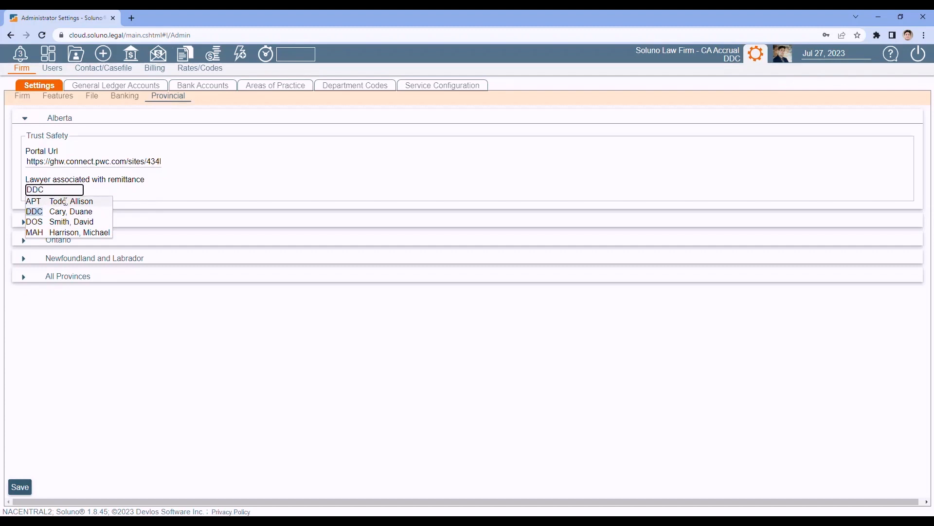
click(179, 187)
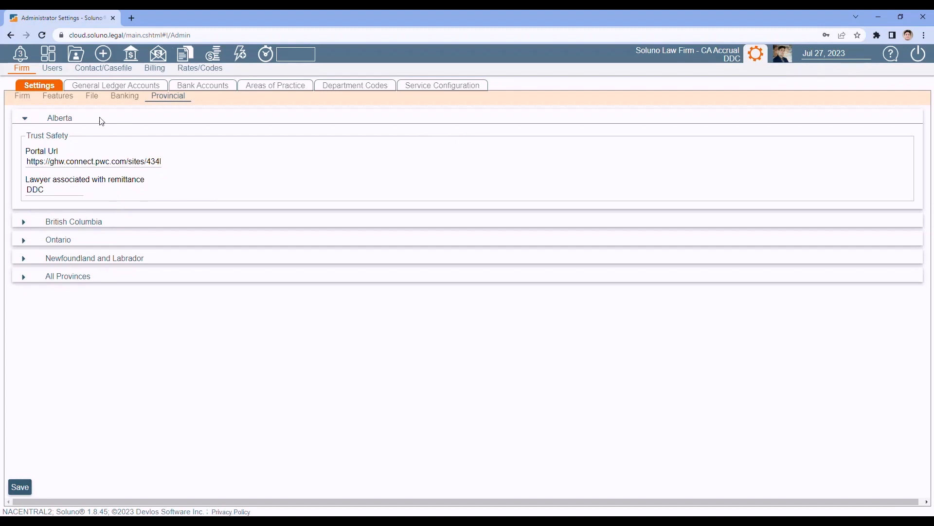
Step: Clear the Law Society Number in user APT's associations and save the user
click(57, 72)
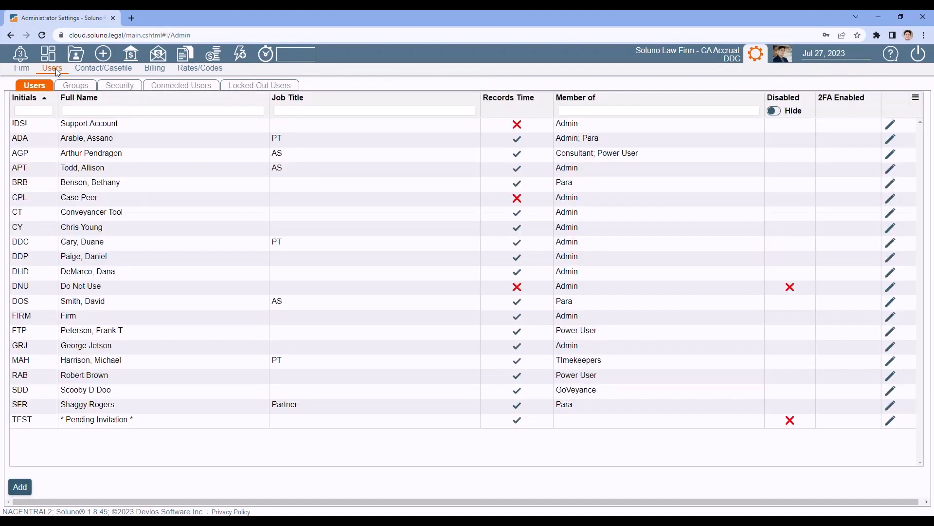
double_click(100, 171)
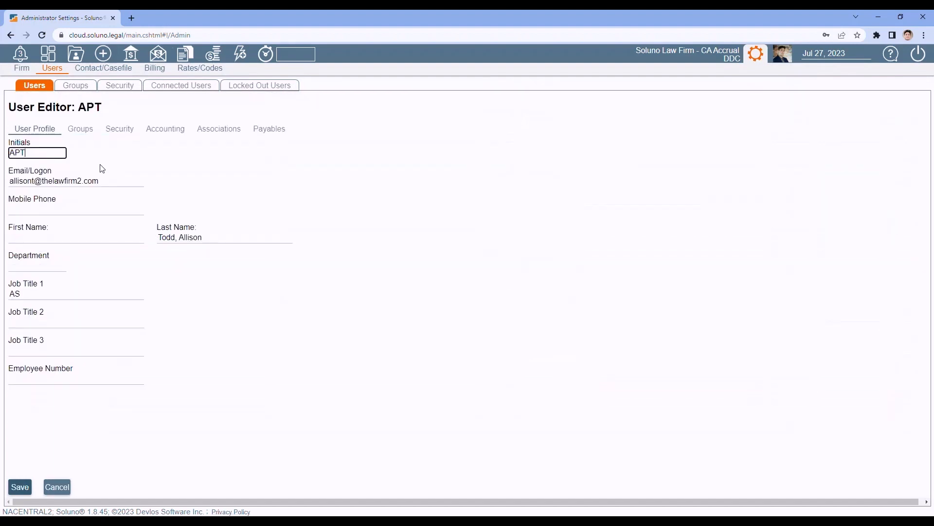
click(214, 135)
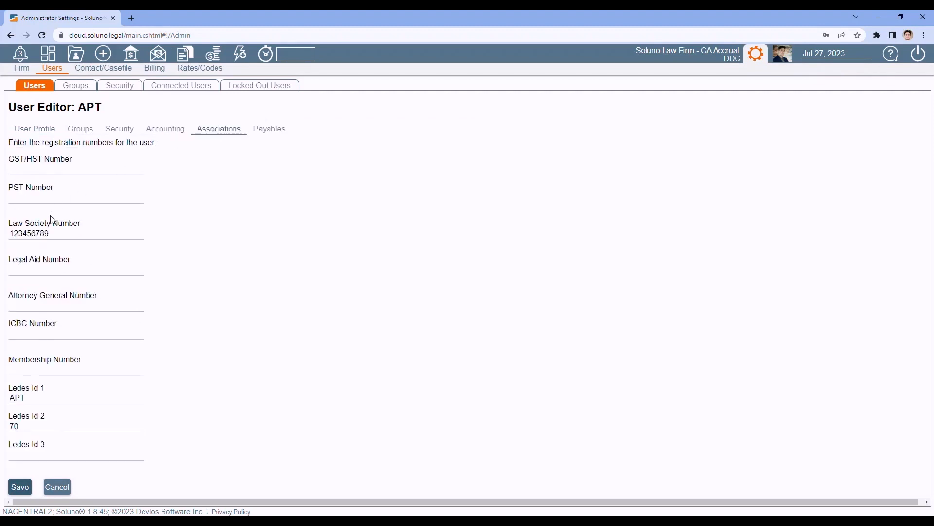
drag(64, 233, 2, 237)
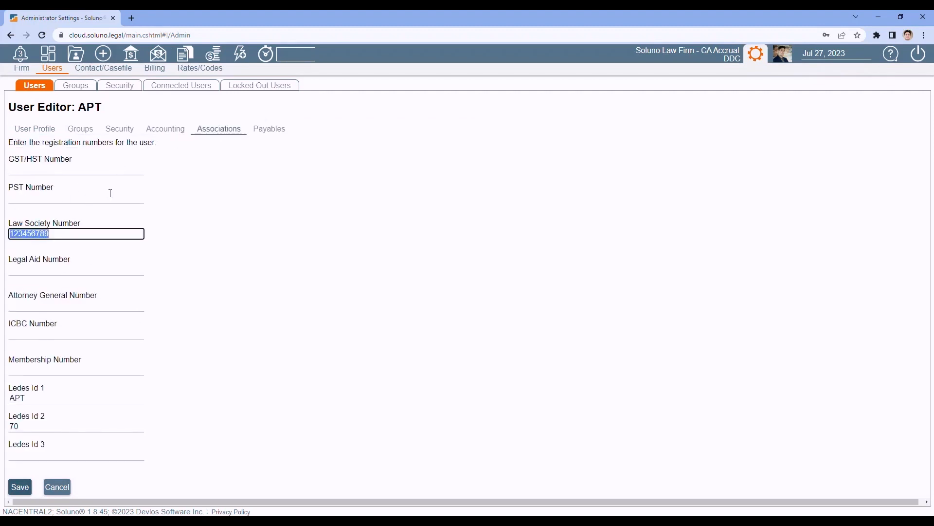
key(BackSpace)
click(20, 486)
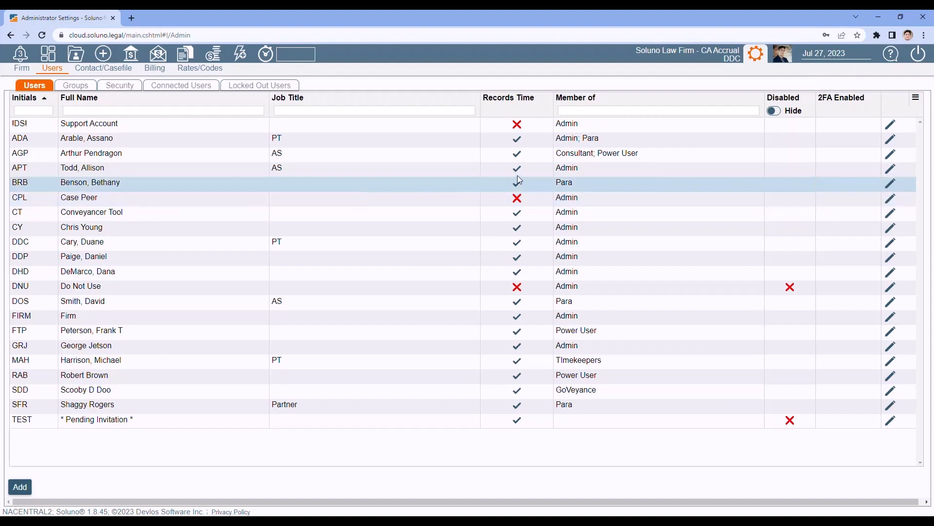
Step: Check the available remittance lawyers in Alberta's Trust Safety settings, keep DDC, and save the provincial settings
click(25, 69)
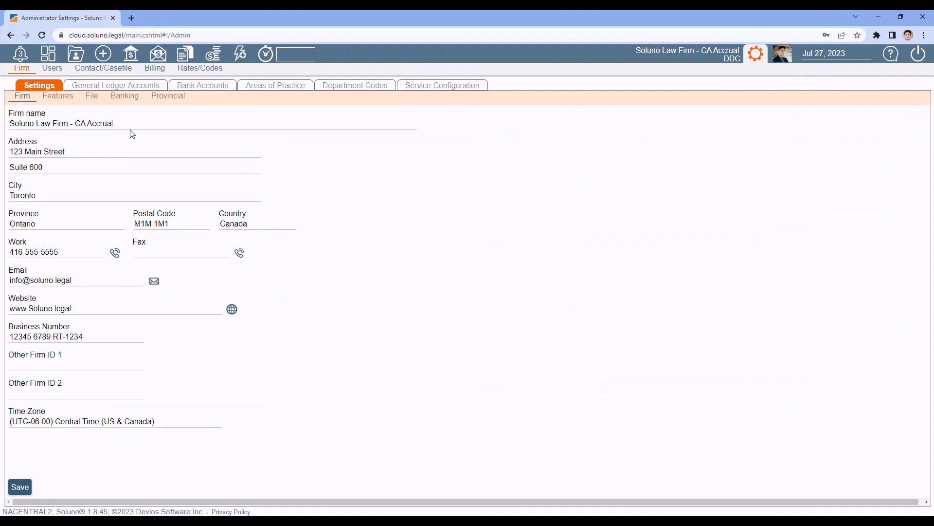
click(176, 99)
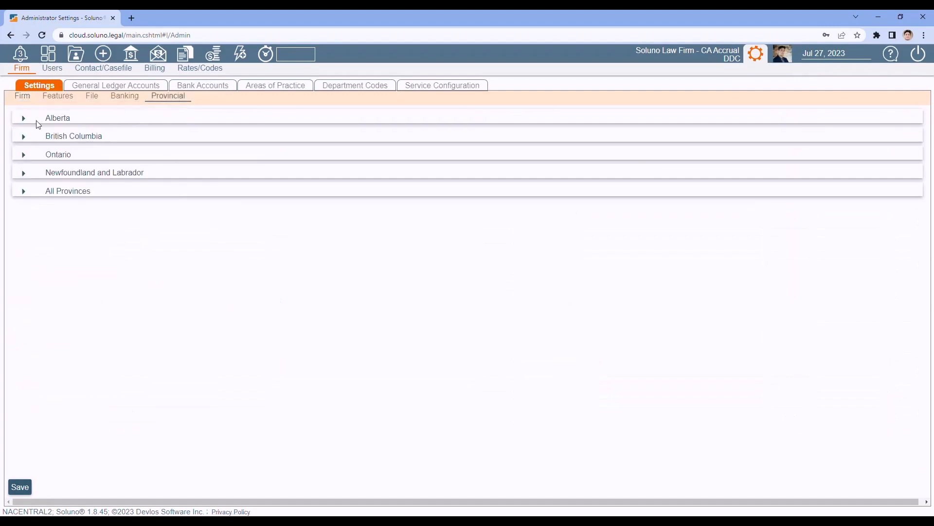
click(23, 118)
click(47, 189)
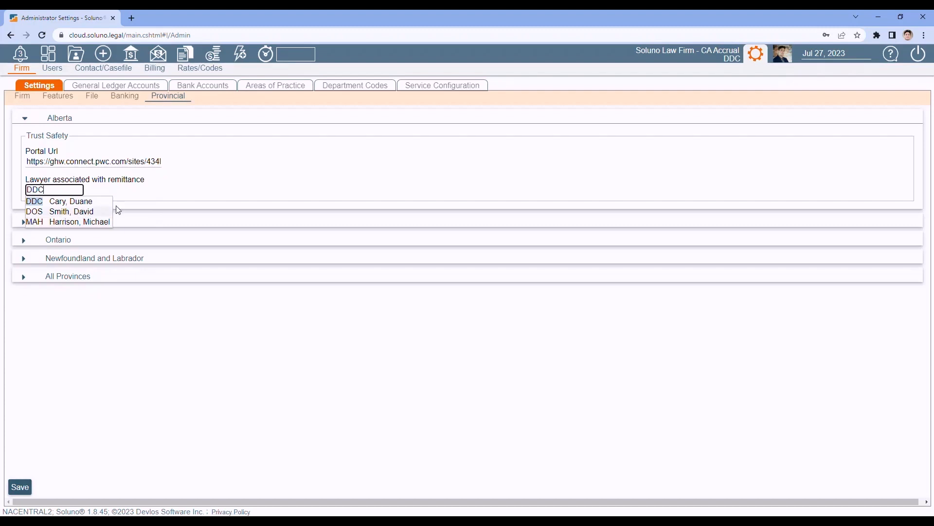
click(197, 191)
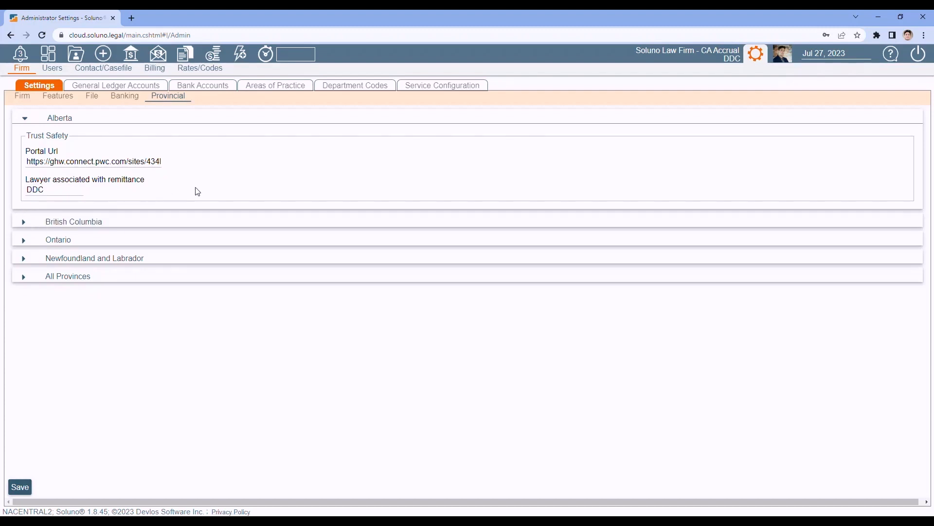
click(21, 488)
Step: Submit a Trust Safety preview of the PDF documents with the end of period set to Jun 30, 2022
click(184, 55)
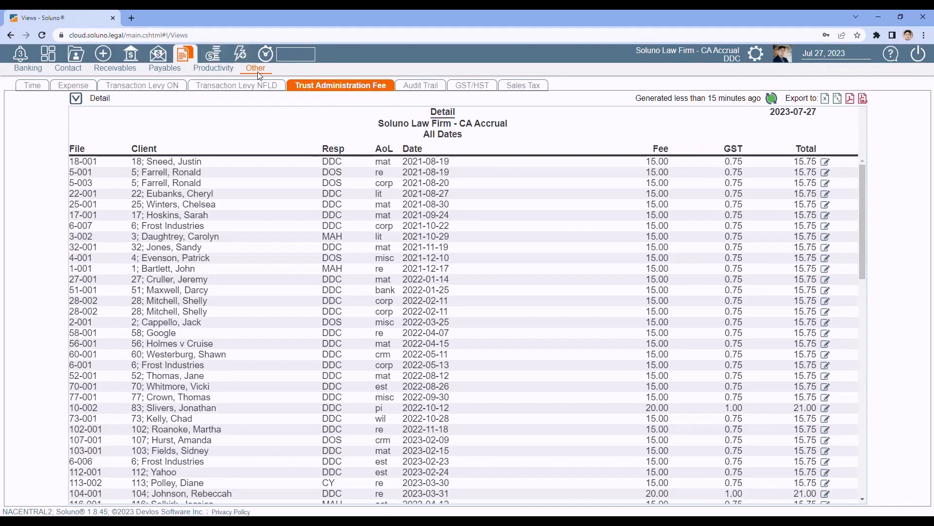
click(28, 69)
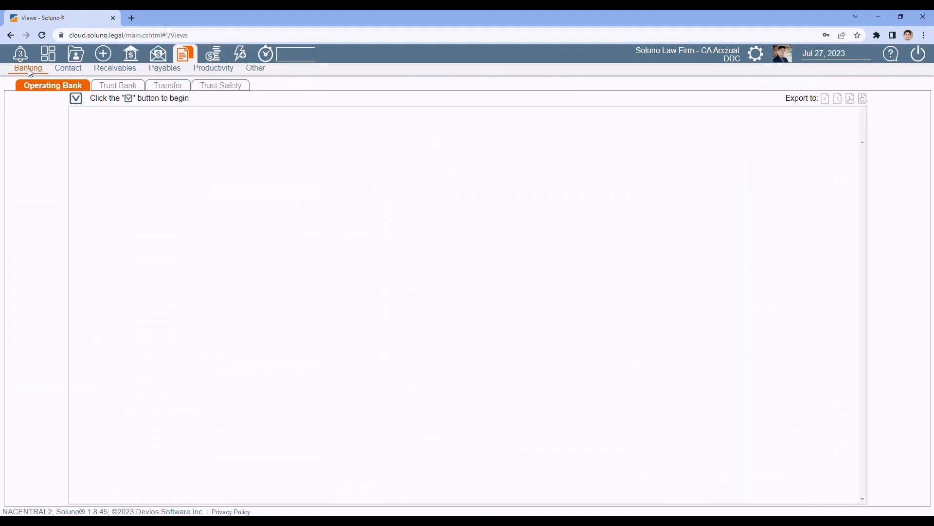
click(229, 90)
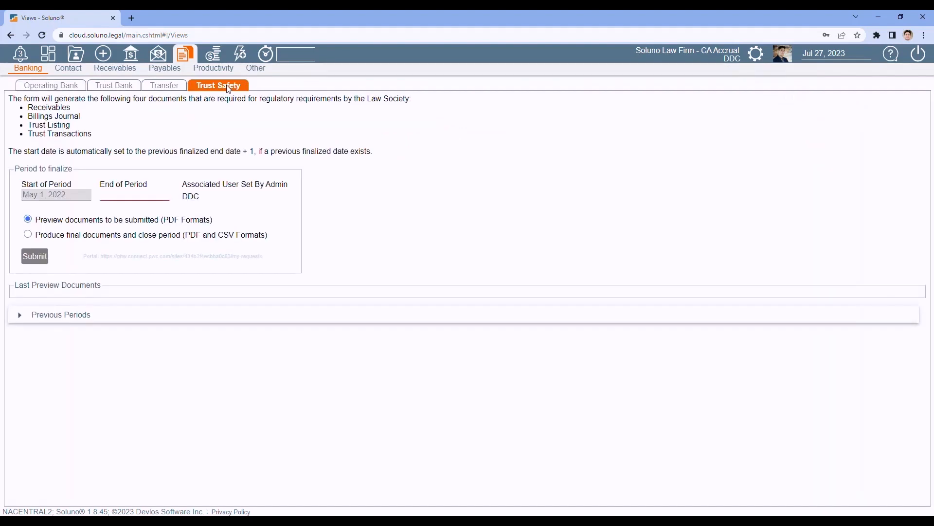
click(136, 198)
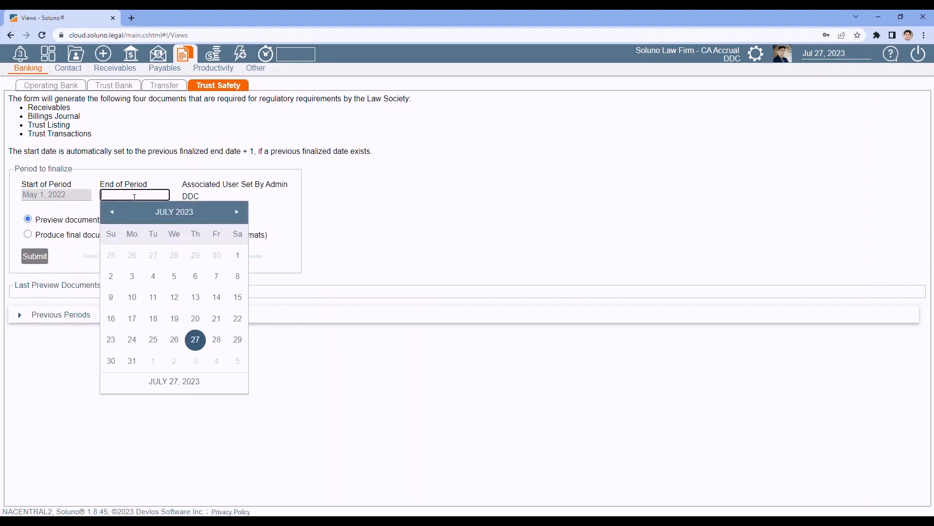
click(156, 217)
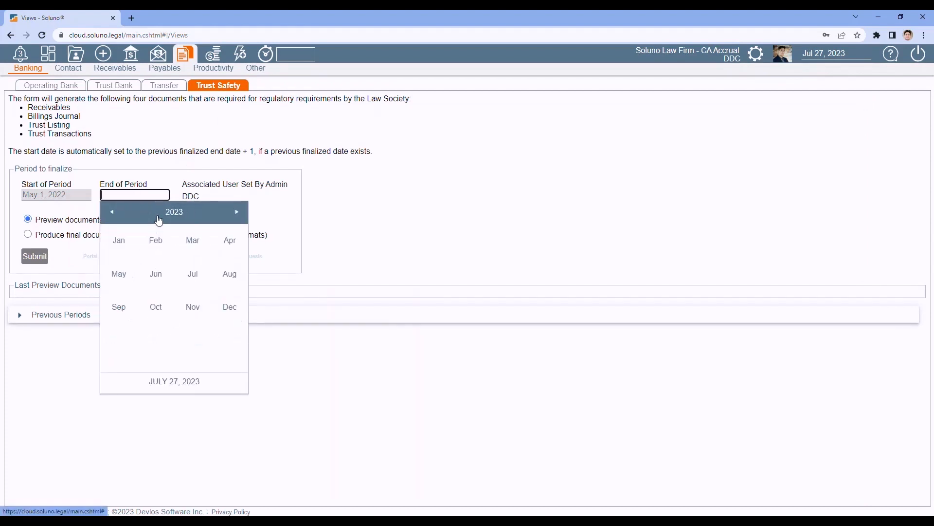
click(109, 215)
click(157, 273)
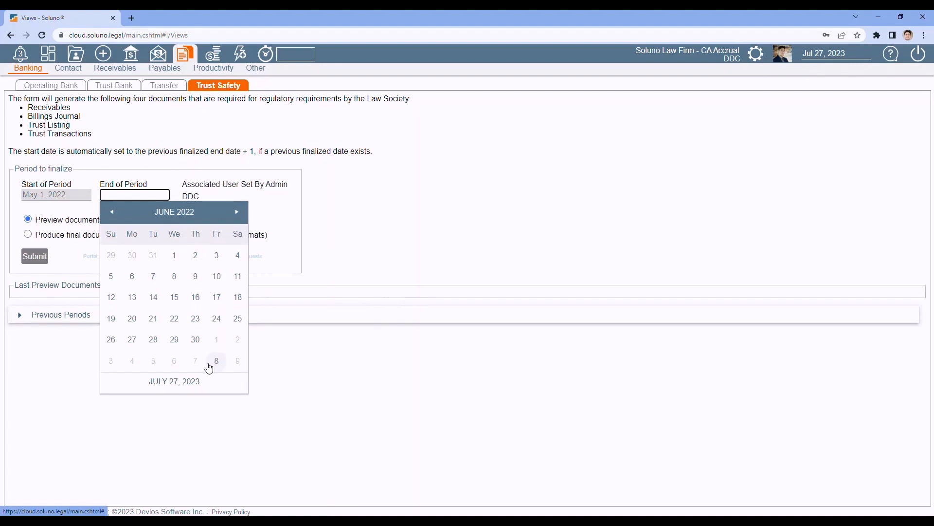
click(195, 341)
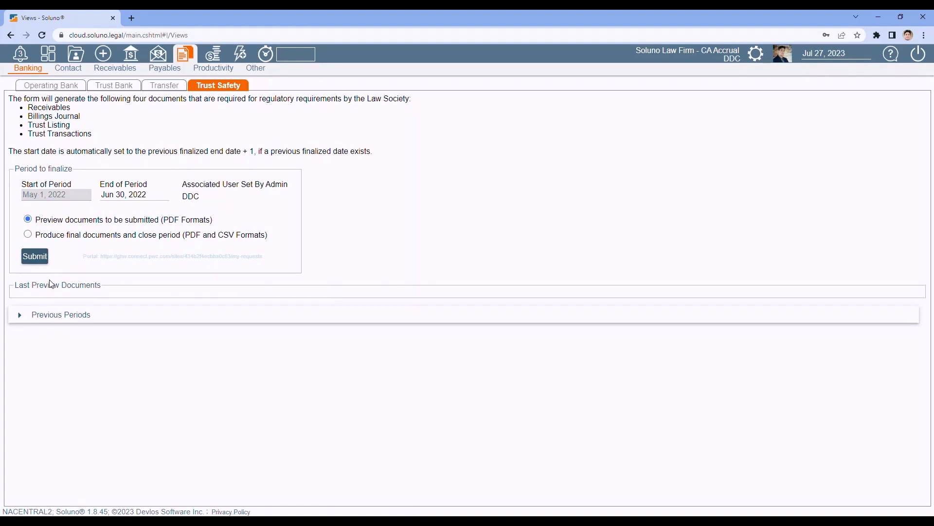
click(35, 261)
click(402, 313)
Step: Refresh the Trust Safety view and open the preview PDFs for May 1, 2022 - Jun 30, 2022
click(105, 76)
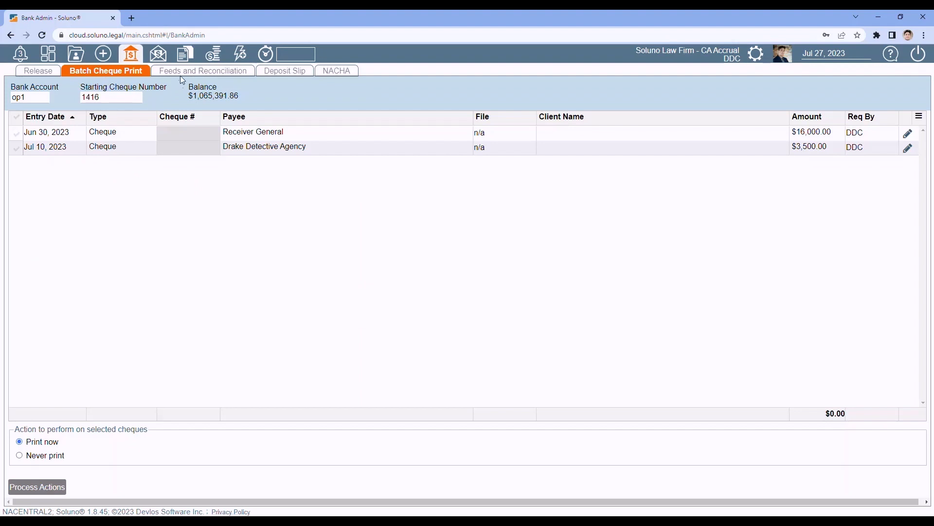
click(187, 61)
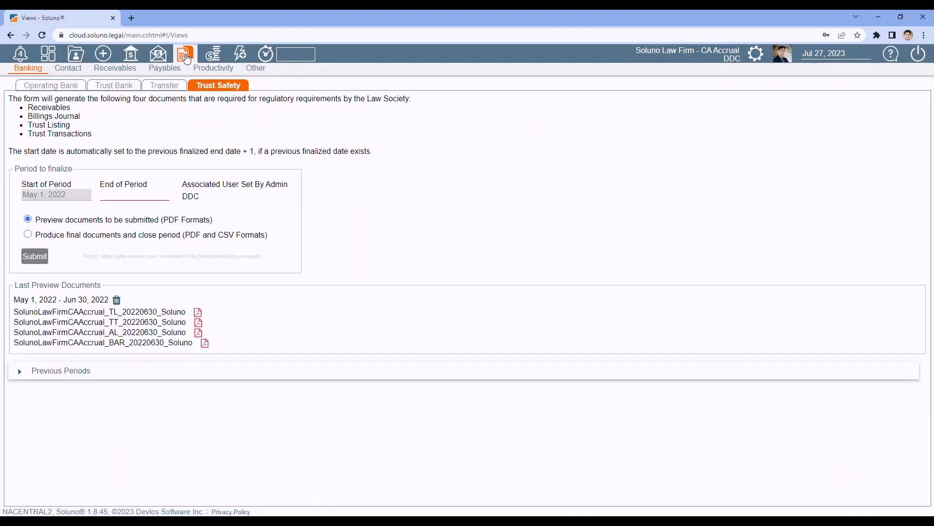
click(199, 323)
click(66, 17)
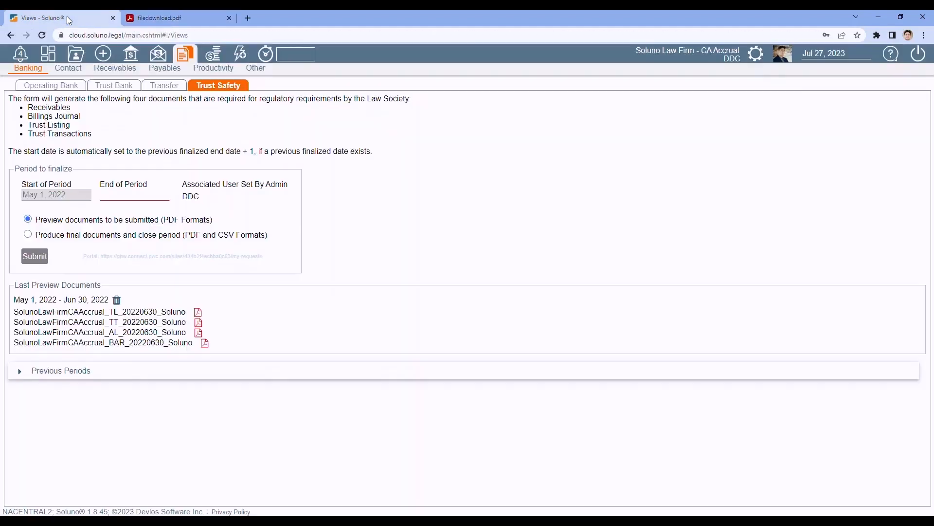
click(200, 330)
click(68, 17)
click(204, 342)
click(55, 17)
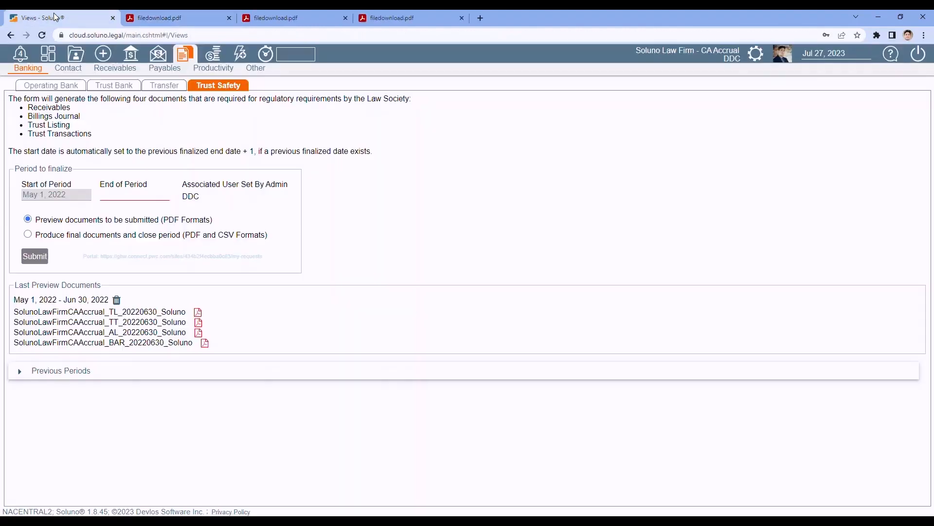
click(204, 343)
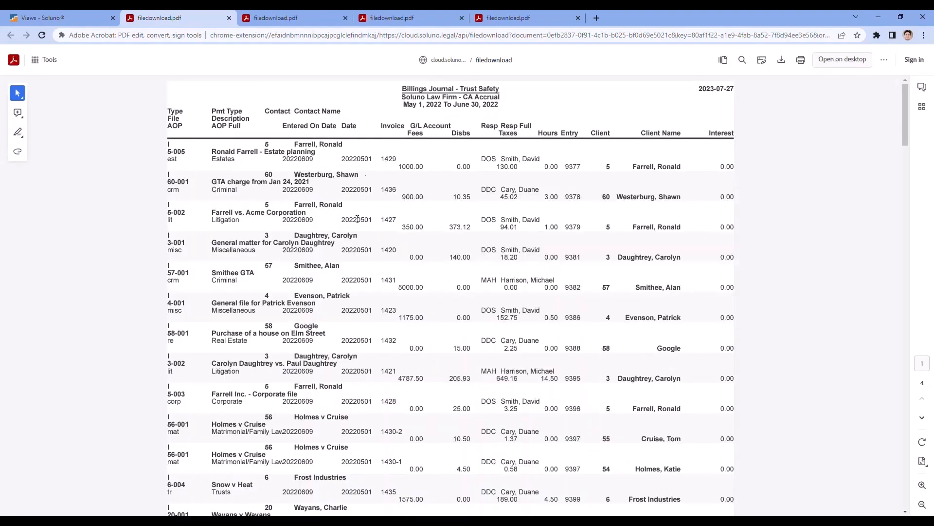
Step: Review the Receivables, Trust Transactions and Trust Listing previews, and close all the preview PDFs
click(261, 22)
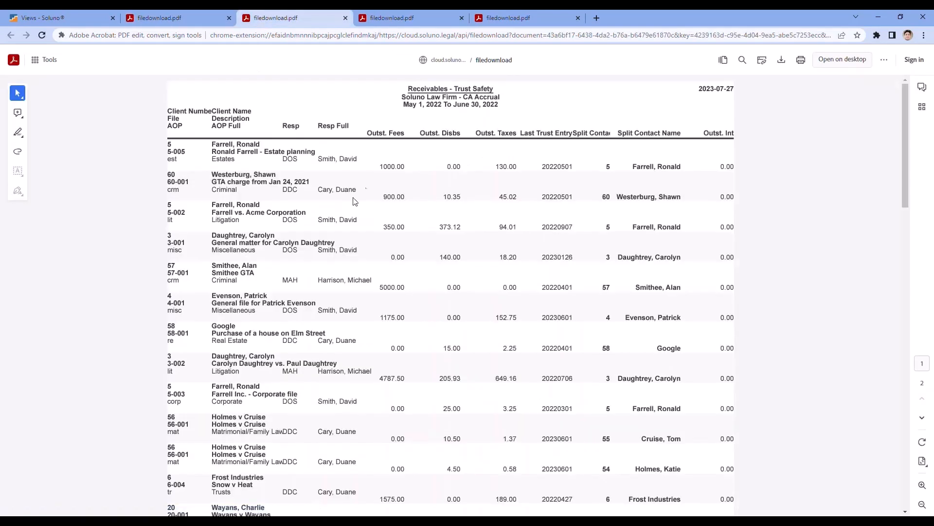
click(400, 15)
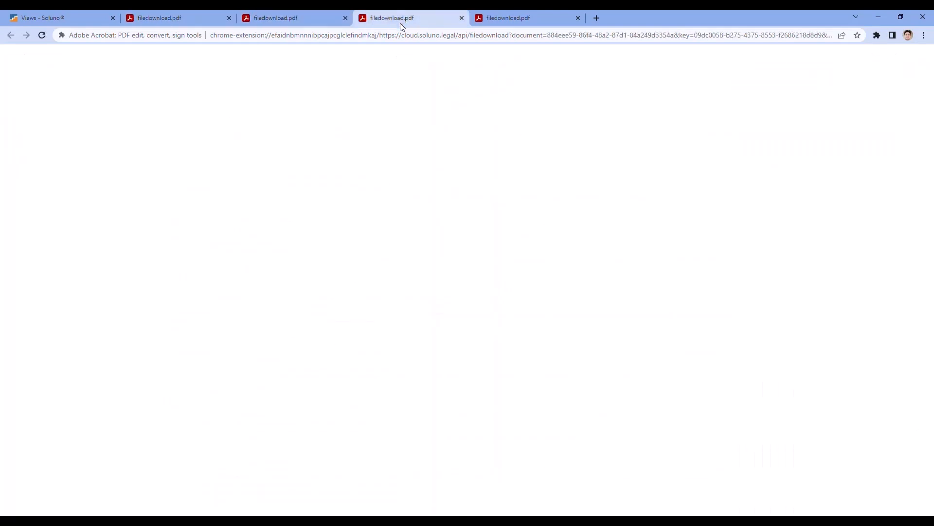
click(511, 19)
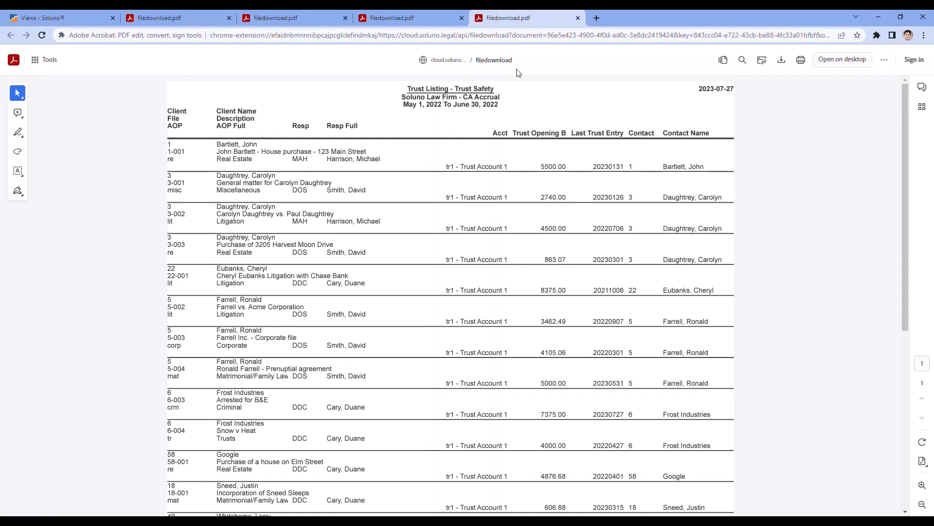
click(578, 18)
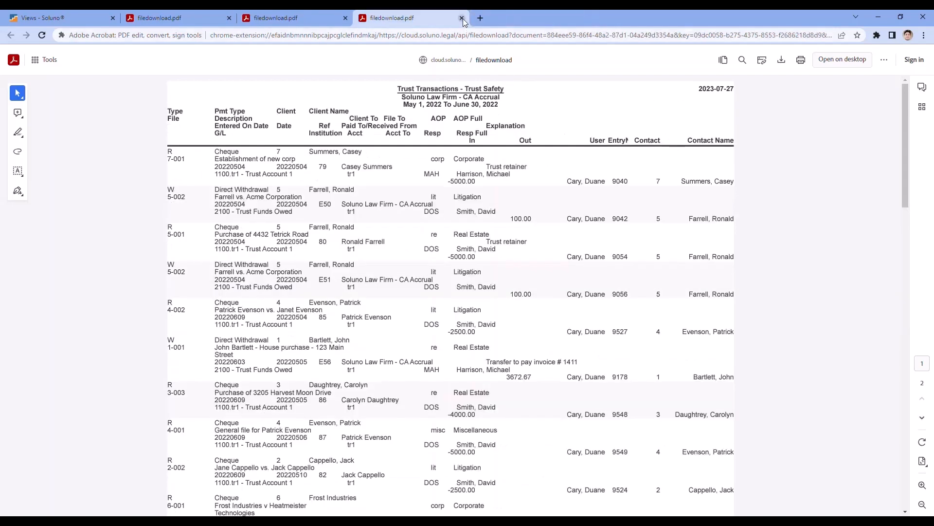
click(461, 18)
click(345, 18)
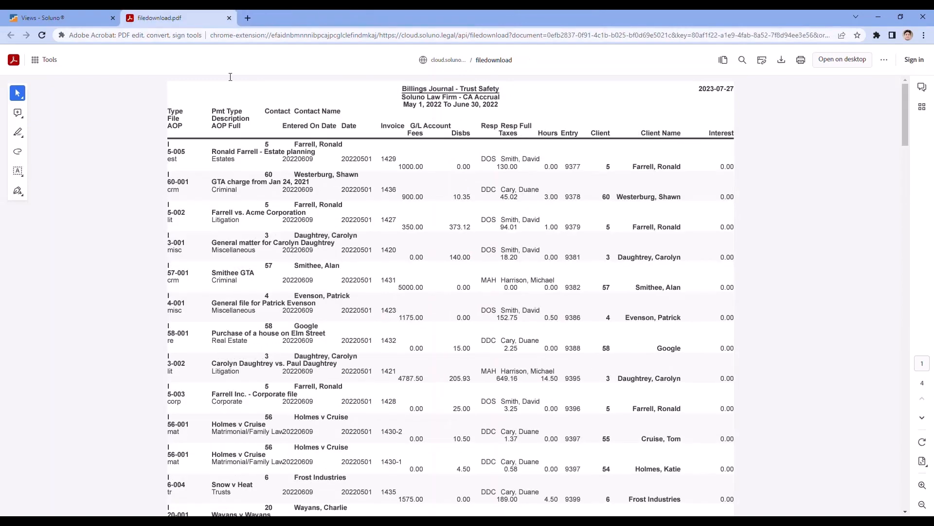
click(228, 18)
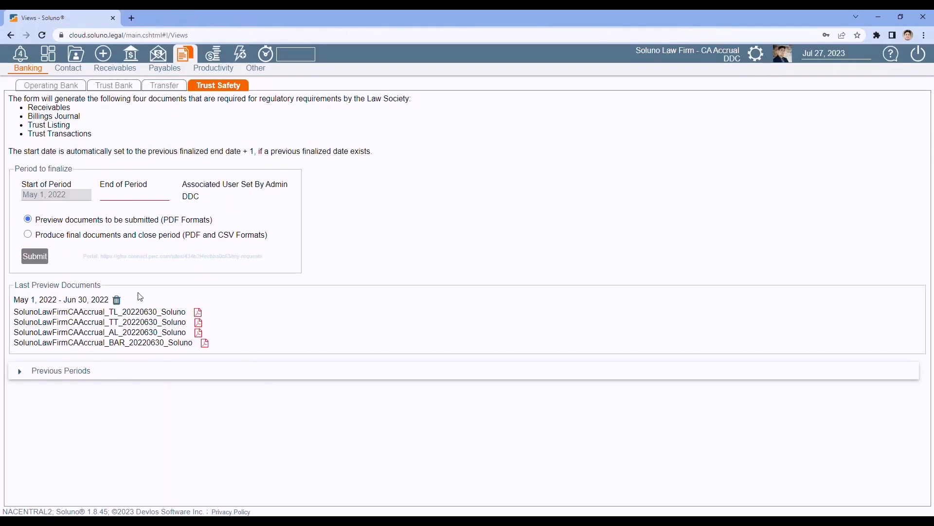
Step: Submit the Trust Safety period ending Jun 30, 2022 to produce final documents and close the period, and leave the view for the File Manager
click(147, 195)
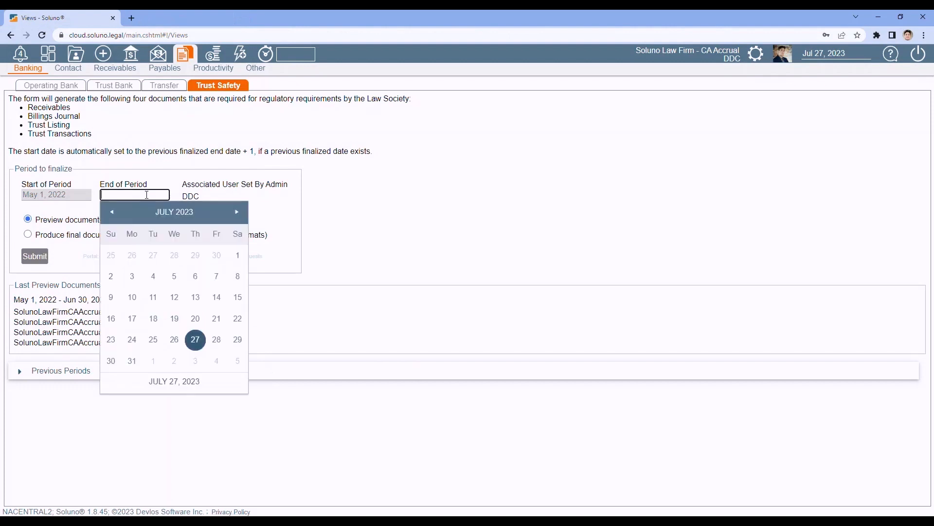
click(144, 212)
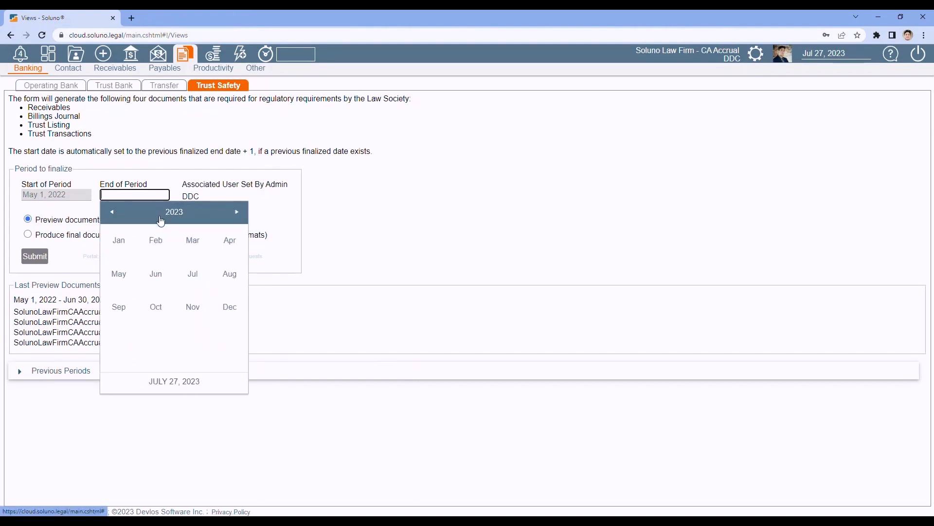
click(113, 212)
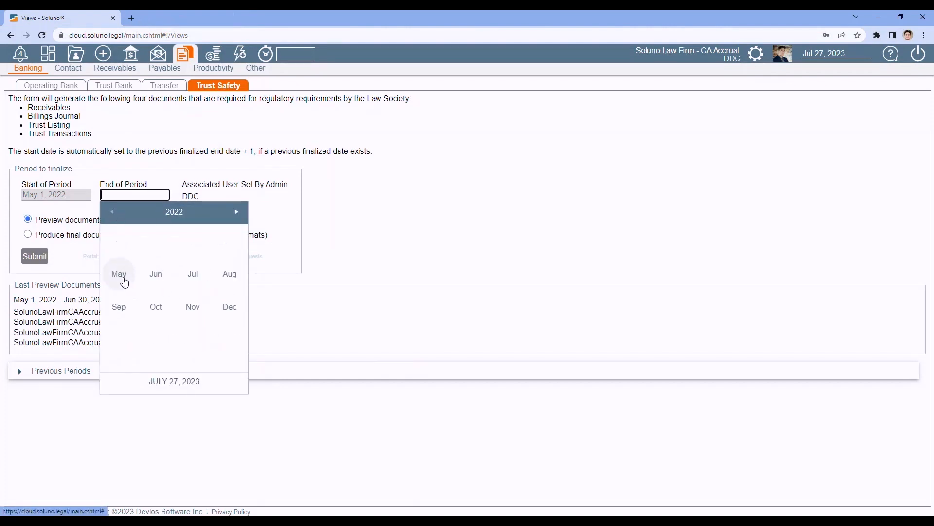
click(157, 277)
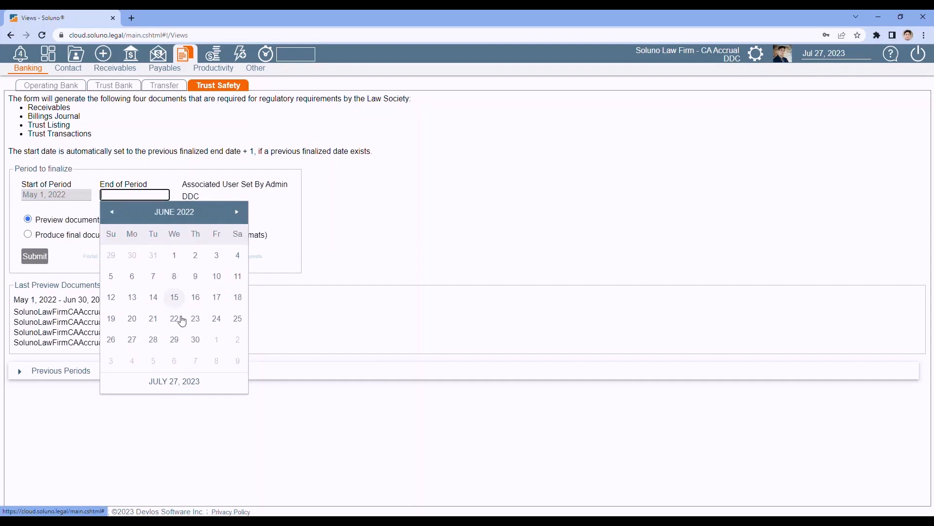
click(193, 344)
click(28, 234)
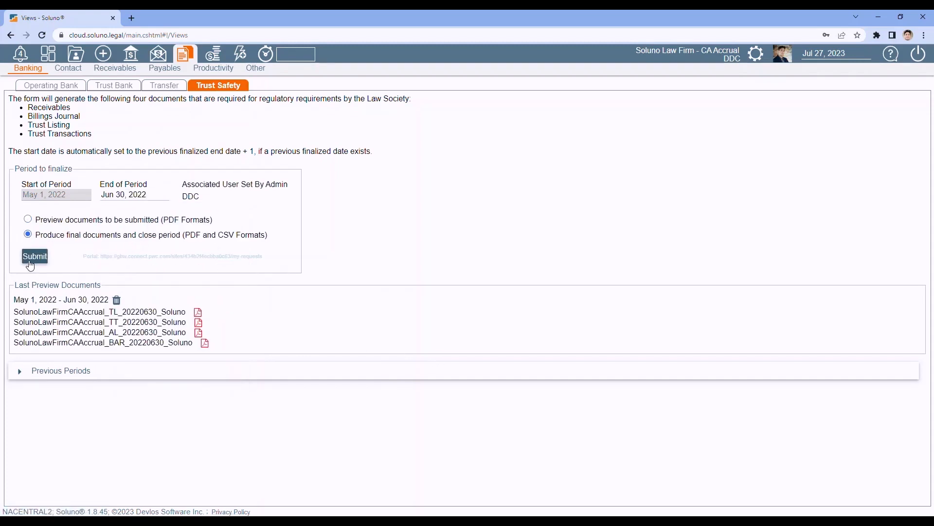
click(32, 257)
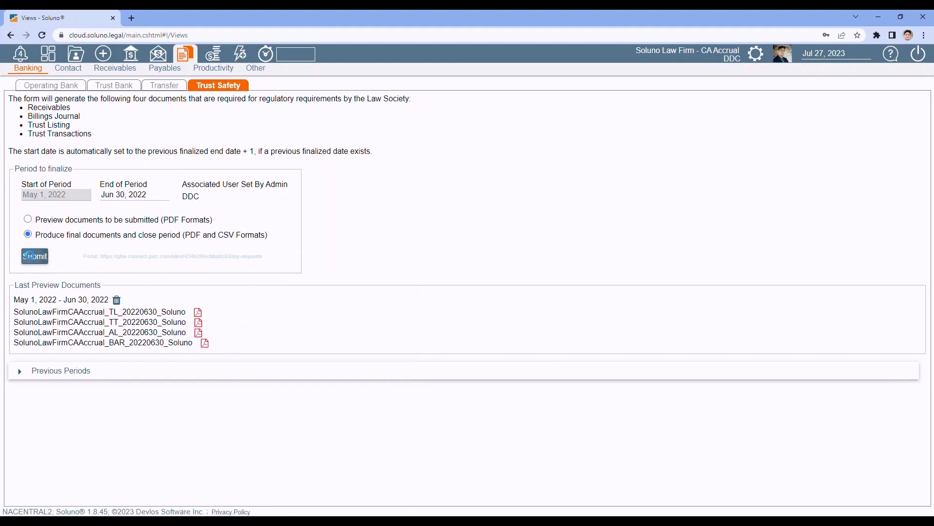
click(402, 314)
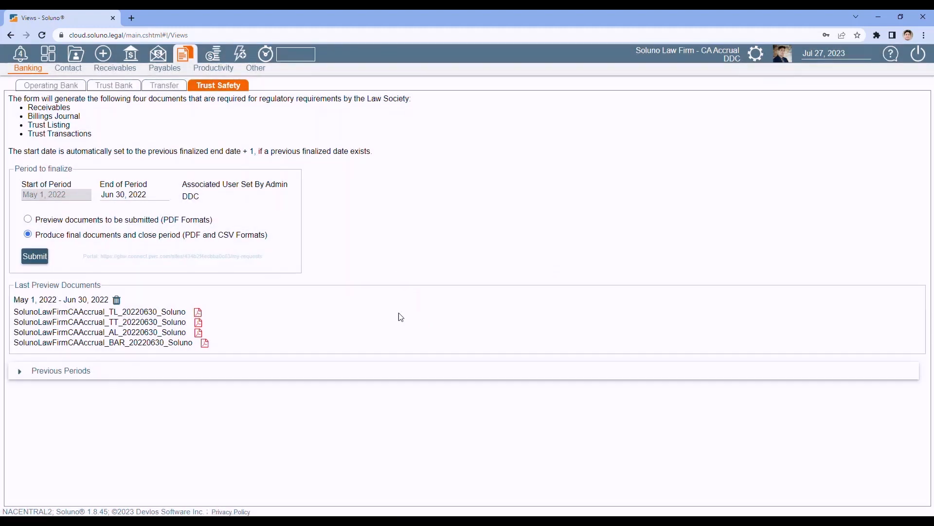
click(76, 56)
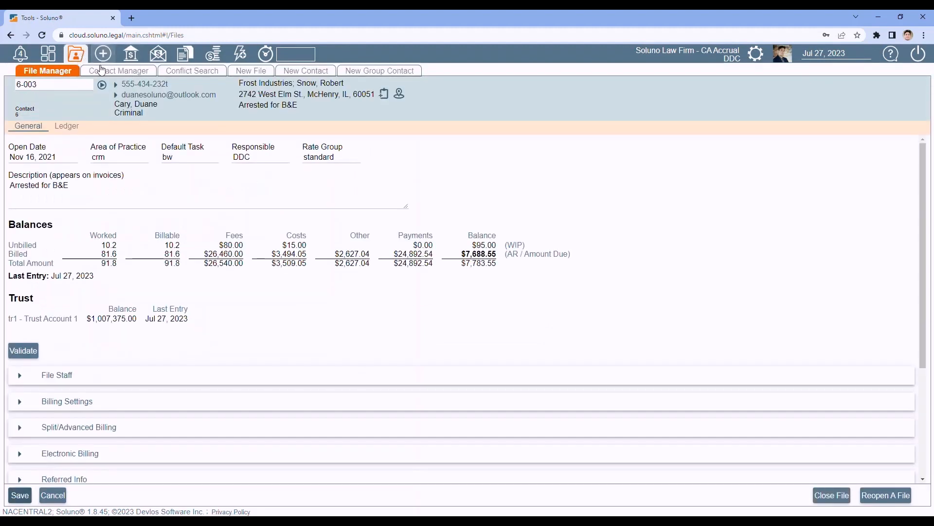
Step: Reload the Trust Safety view and list the previous periods with the attachments for May 1, 2022 - Jun 30, 2022
click(131, 58)
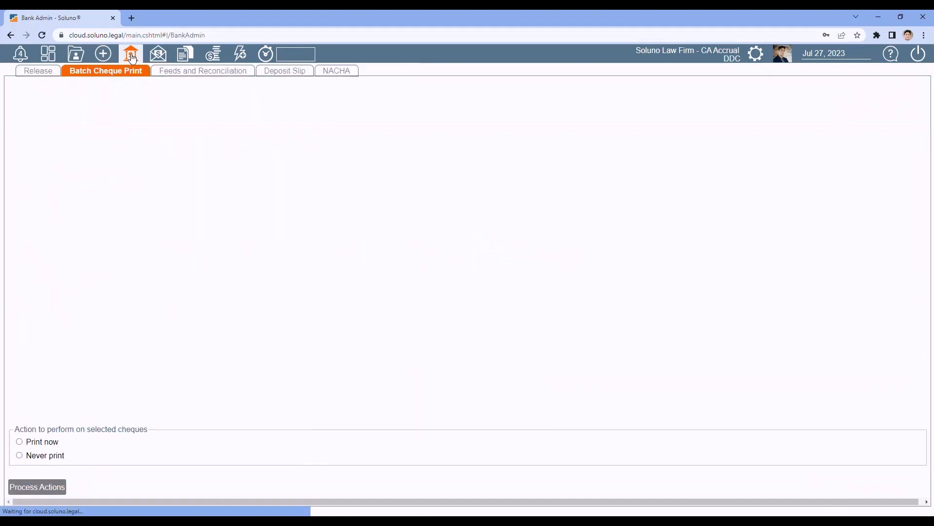
click(183, 57)
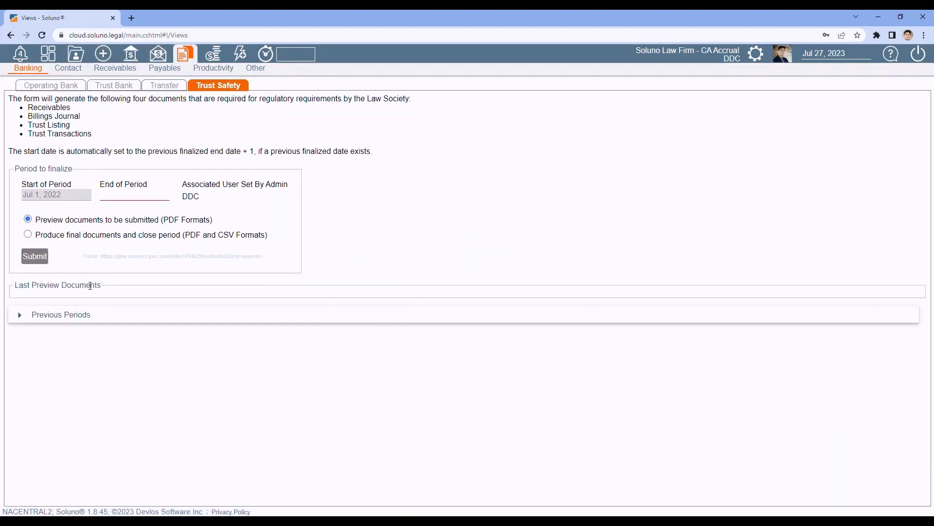
click(21, 317)
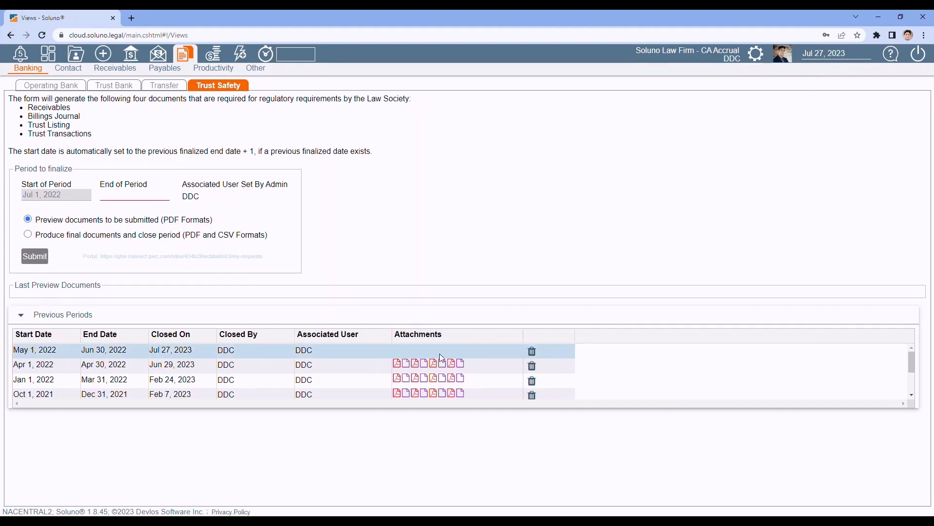
click(157, 57)
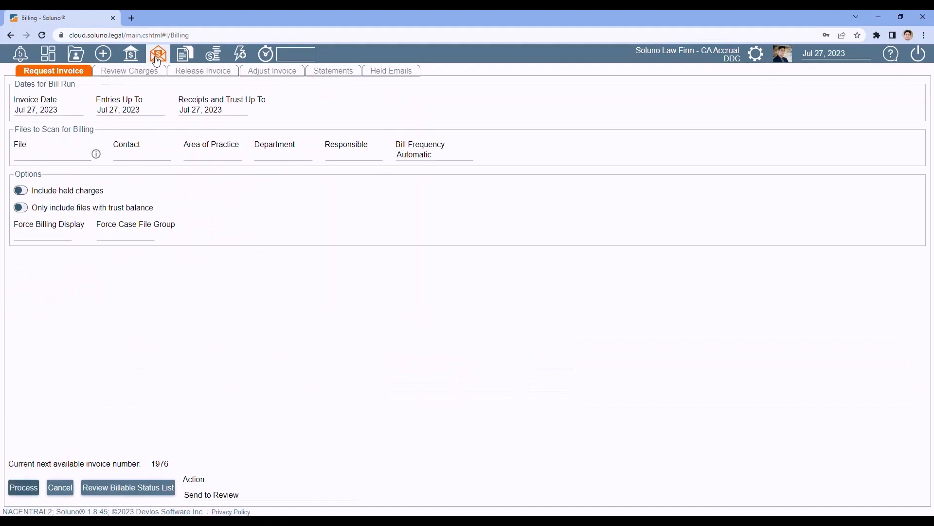
click(184, 55)
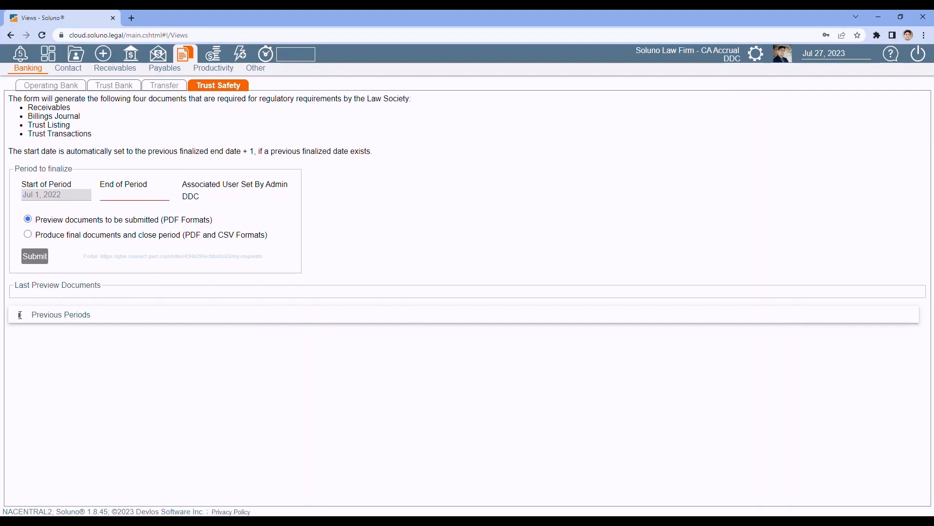
click(19, 315)
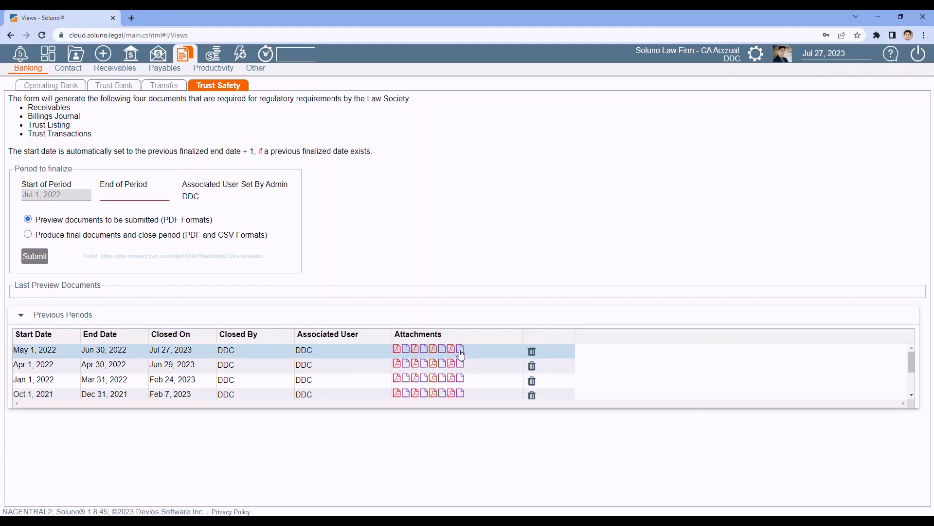
Step: Download the four CSV attachments of the May 1, 2022 - Jun 30, 2022 period, and view and close the PwC portal login page
click(408, 353)
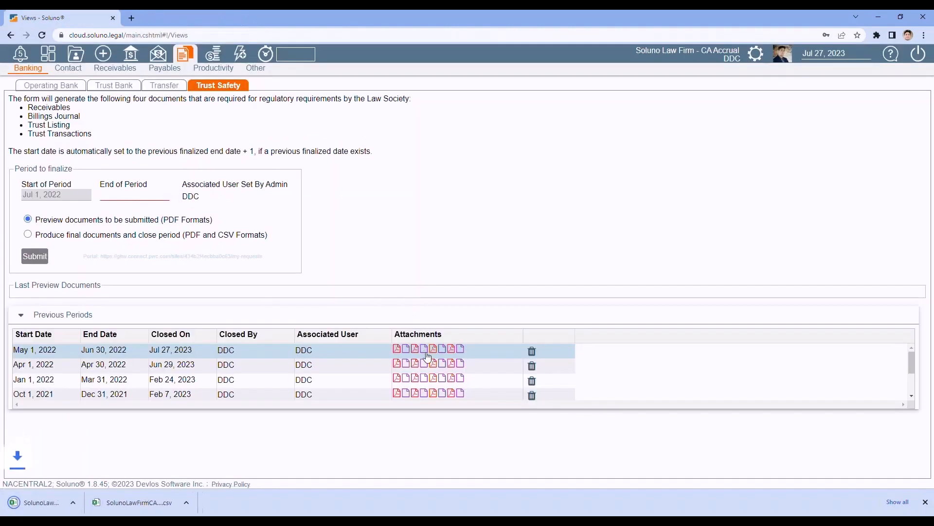
click(442, 350)
click(460, 351)
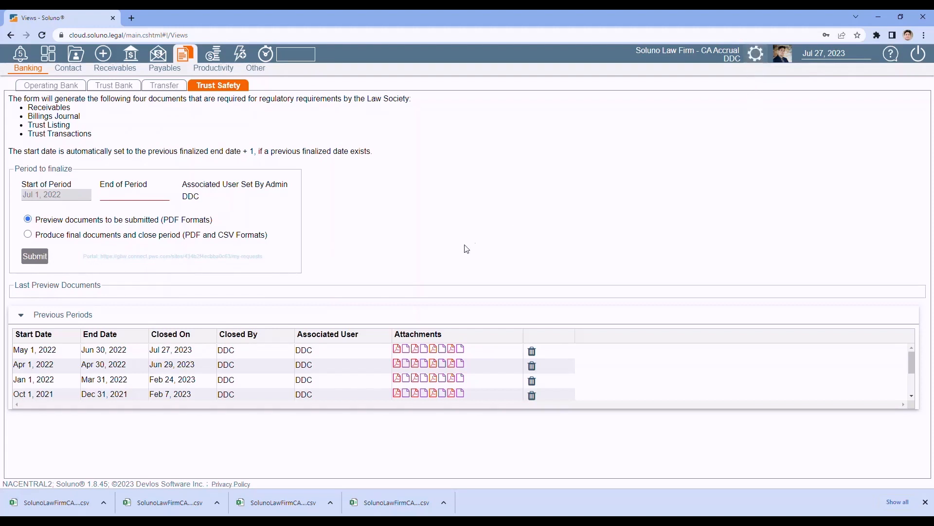
click(157, 258)
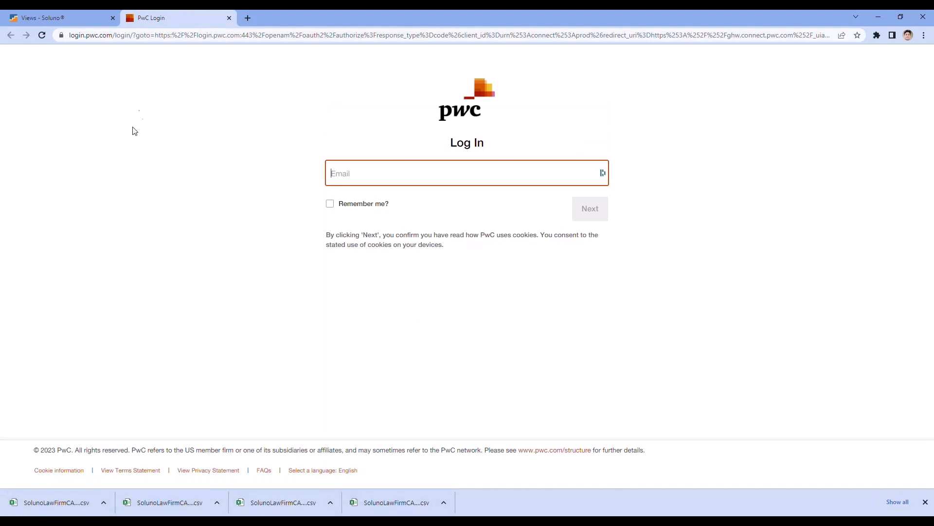
click(229, 18)
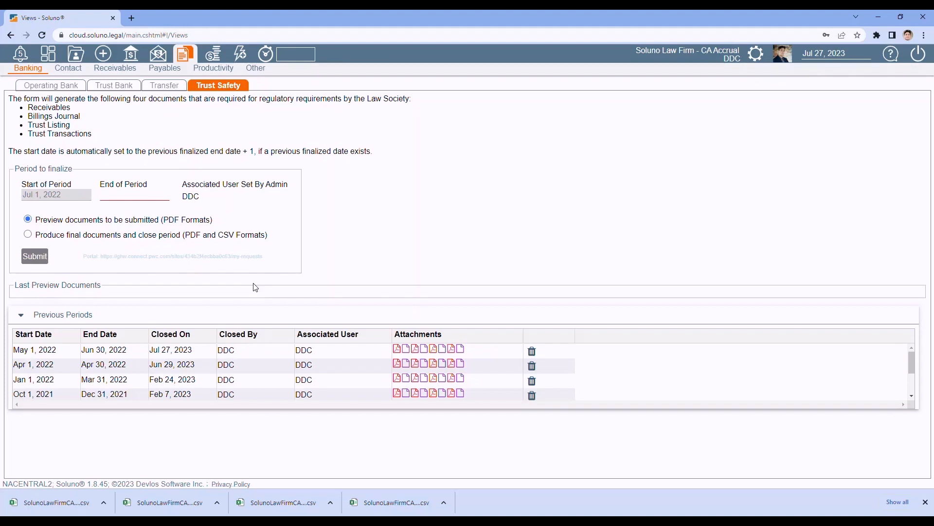
Step: Open the options of the Balance Sheet financial report and choose the saved "3 columns" view
click(214, 54)
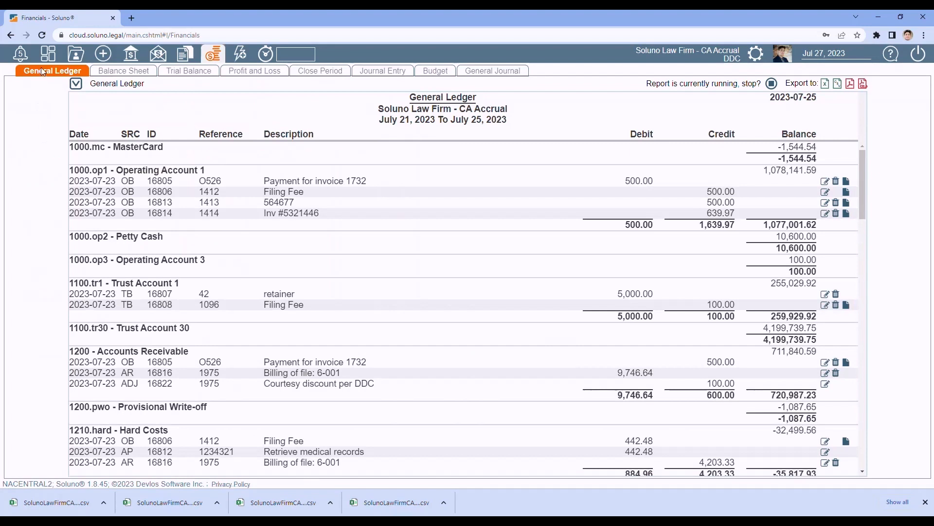
click(114, 72)
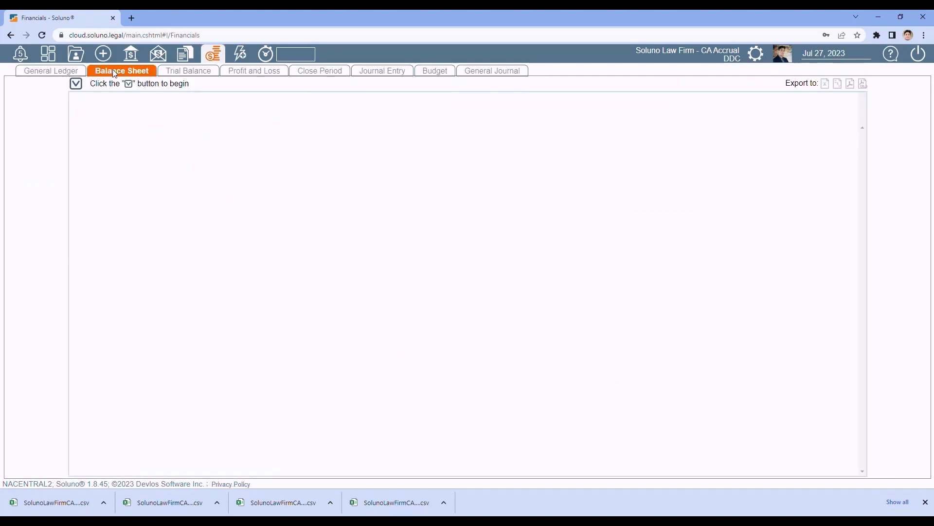
click(76, 88)
click(85, 103)
click(81, 117)
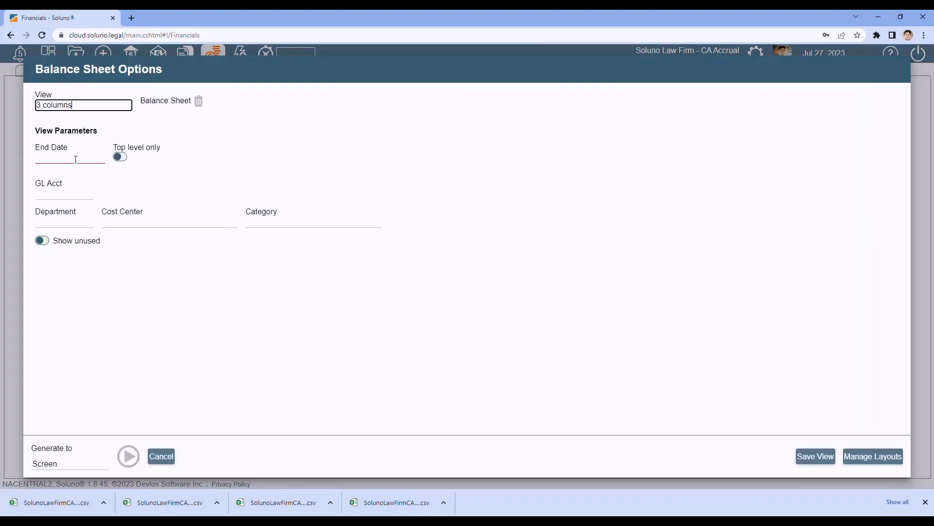
Step: Set the Balance Sheet end date to Dec 31, 2022 and generate the report to screen
click(76, 158)
click(49, 176)
click(49, 176)
click(49, 176)
click(48, 176)
click(48, 176)
click(48, 176)
click(49, 176)
click(49, 176)
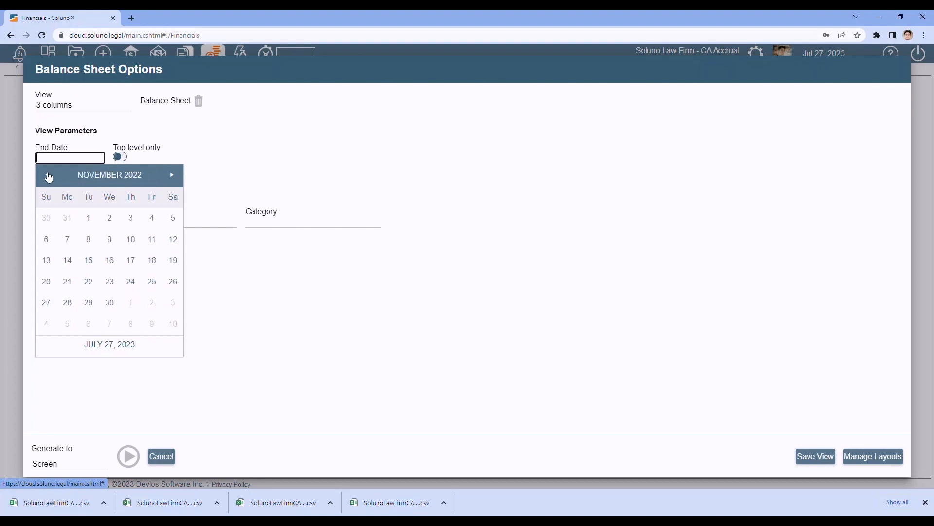
click(171, 174)
click(180, 308)
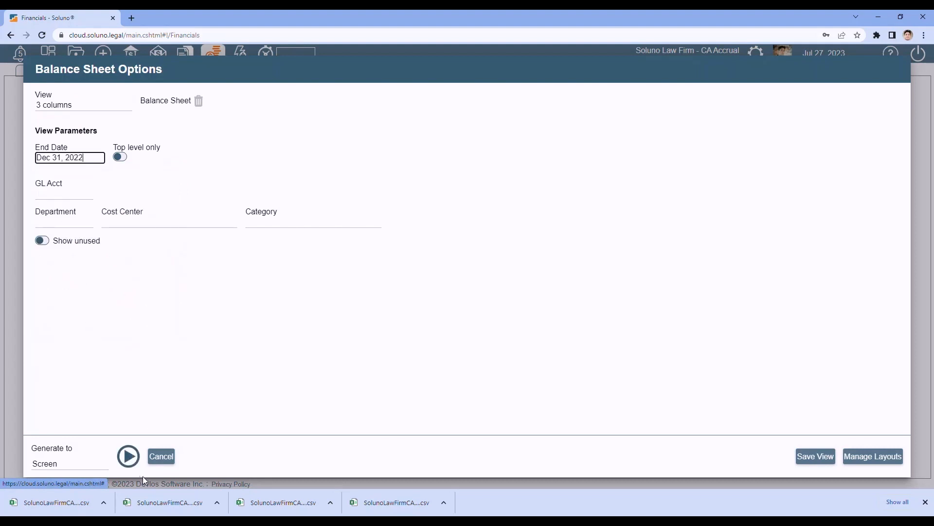
click(128, 456)
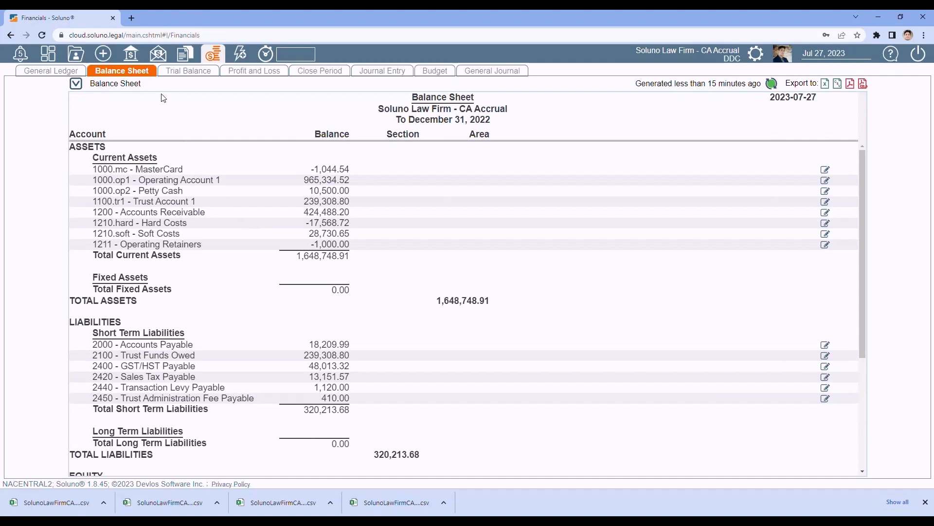
Step: Open the Trial Balance report options and choose the saved "trial bal" view
click(187, 74)
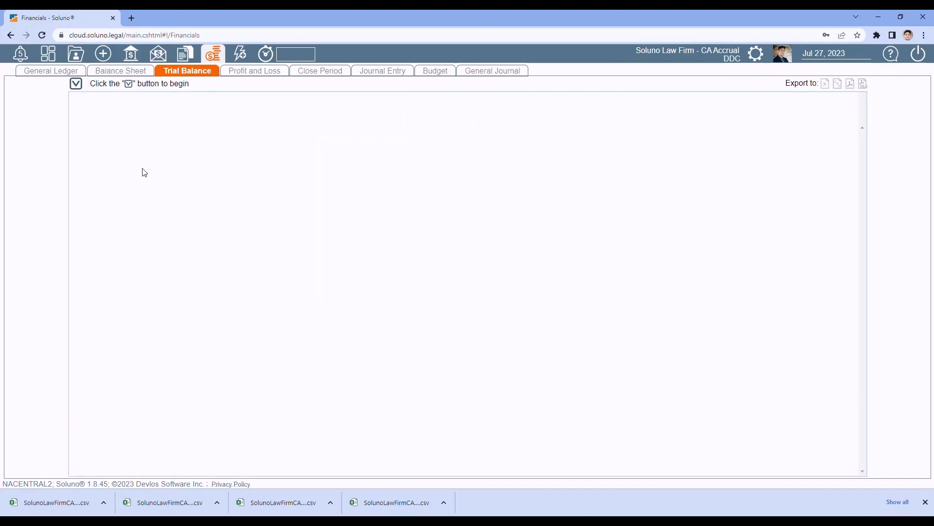
click(78, 84)
text(trial bal)
click(78, 117)
Step: Set the Trial Balance end date to Dec 31, 2022 and generate the report to screen
click(71, 156)
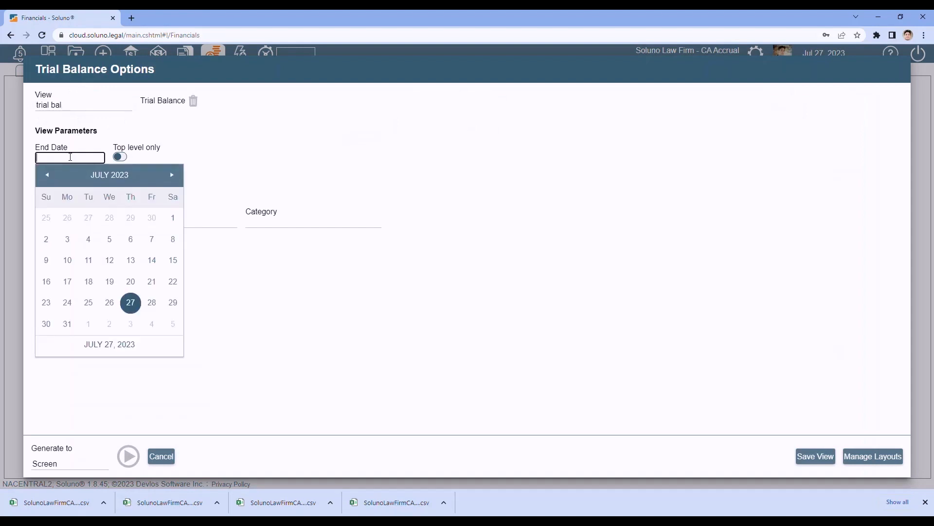
click(44, 179)
click(44, 179)
click(44, 179)
click(44, 179)
click(43, 179)
click(44, 179)
click(44, 179)
click(173, 302)
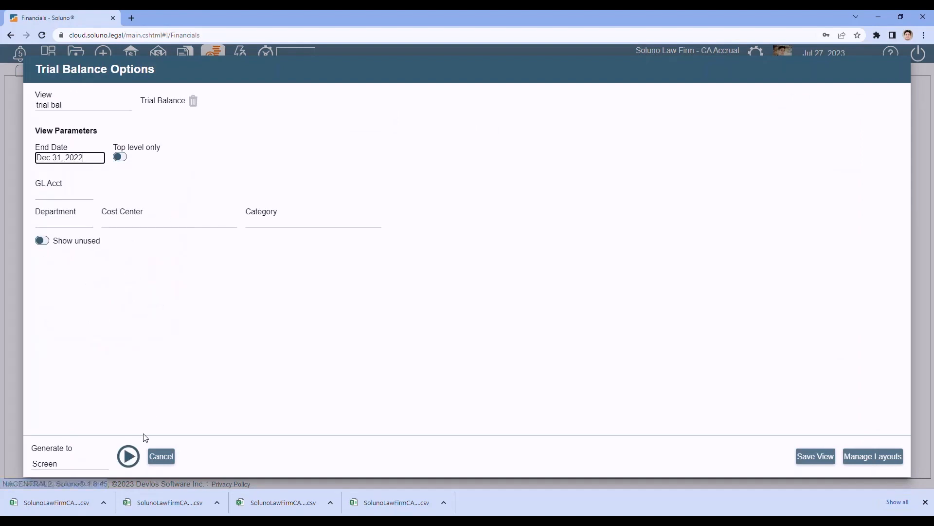
click(129, 457)
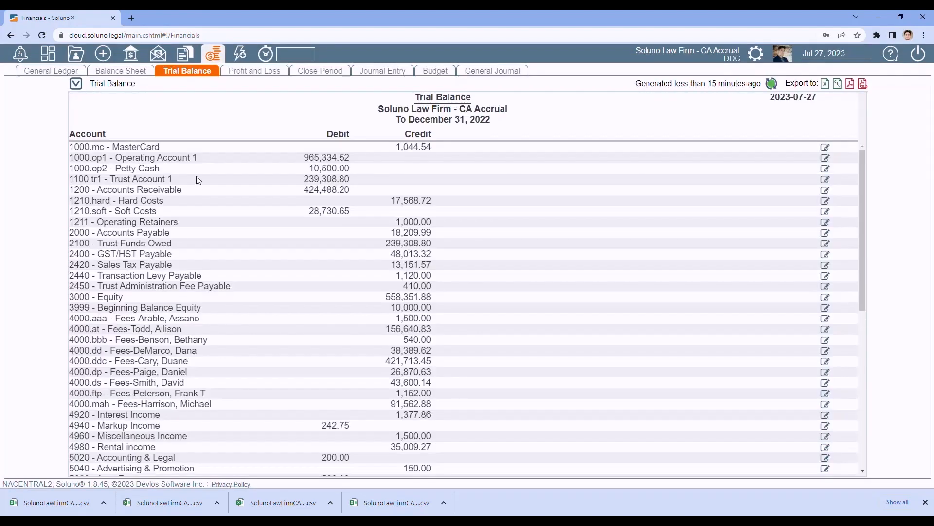
Step: Open the Profit and Loss report options and choose the saved "p and l" view
click(247, 70)
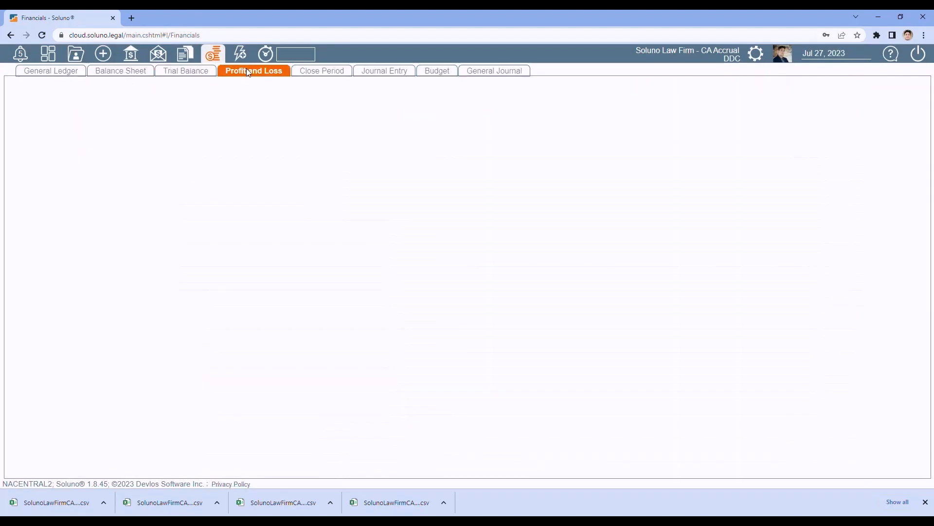
click(76, 85)
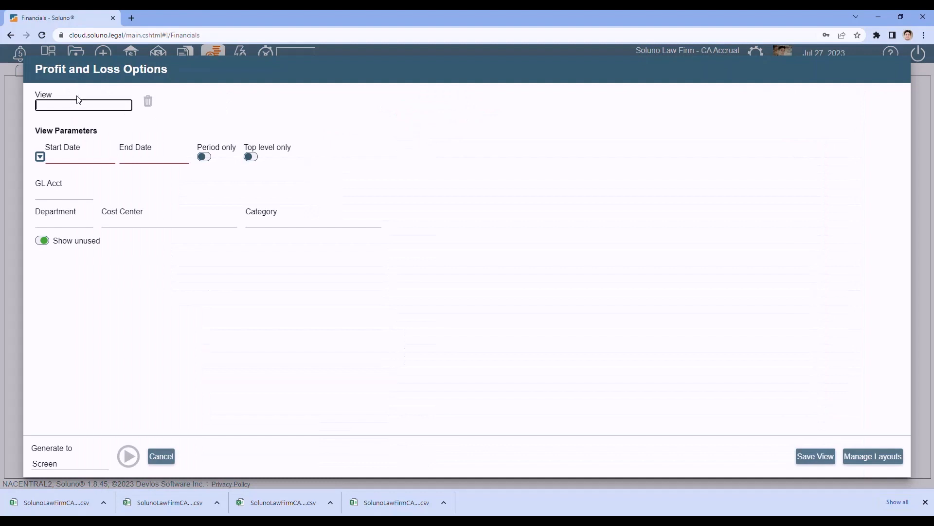
click(77, 103)
click(79, 115)
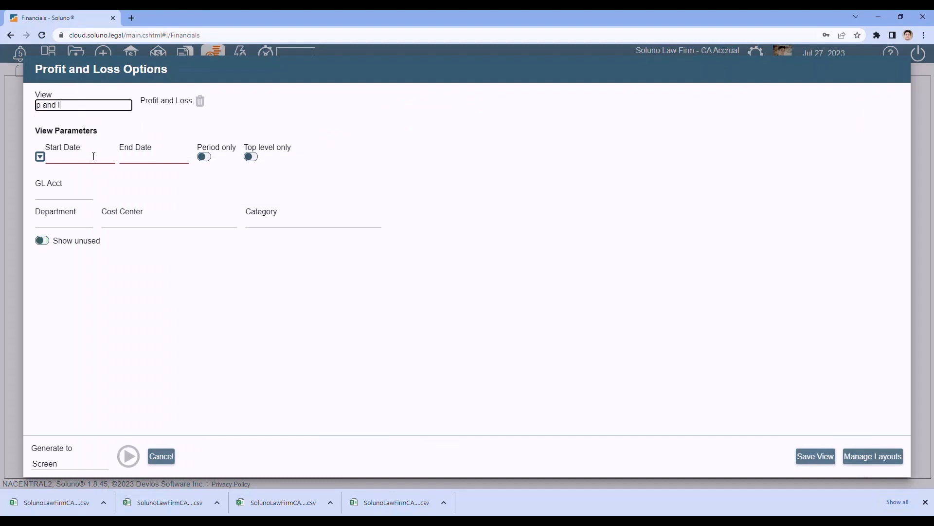
Step: Set the Profit and Loss dates from Jan 1, 2022 to Dec 31, 2022 and generate the report to screen
click(94, 155)
click(119, 175)
click(57, 175)
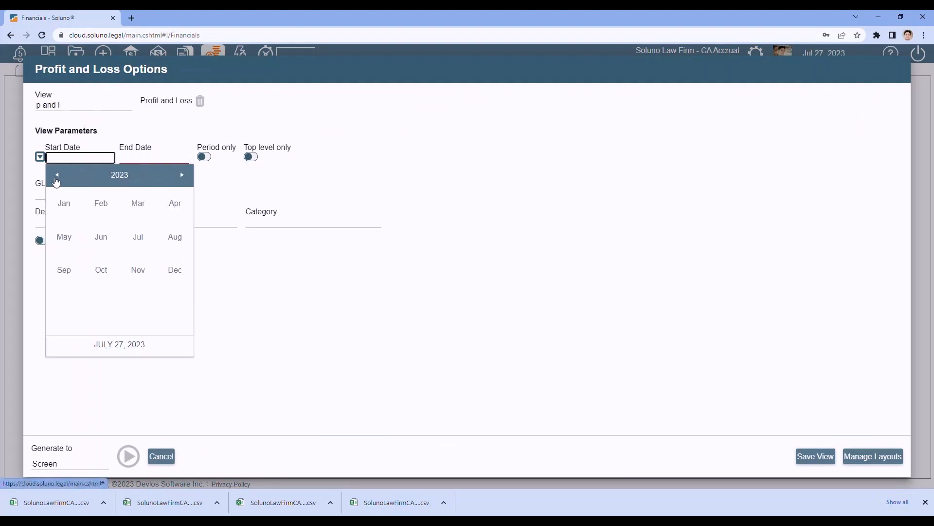
click(65, 210)
click(183, 220)
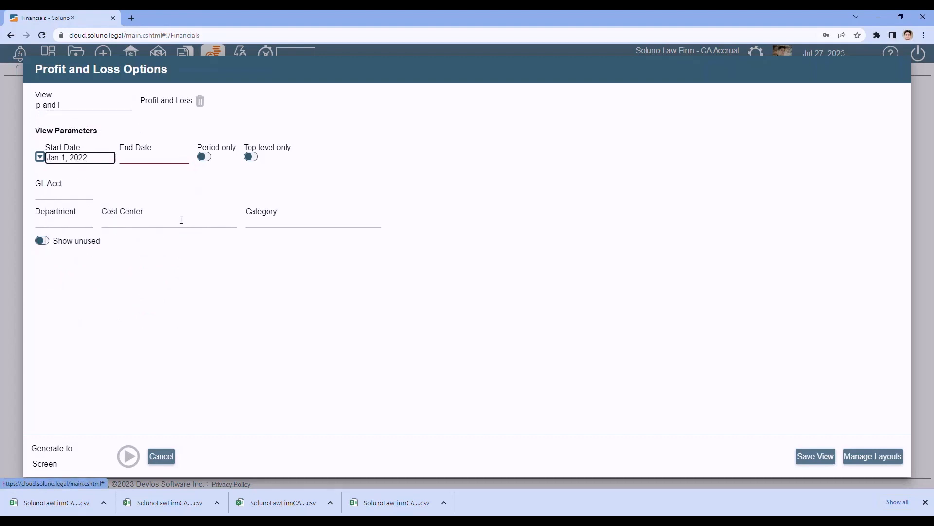
click(143, 158)
click(130, 176)
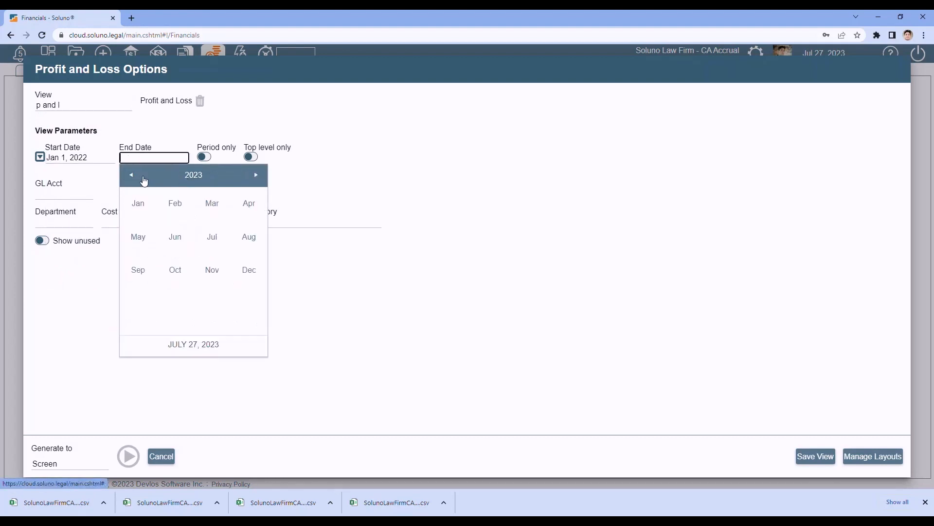
click(130, 175)
click(248, 271)
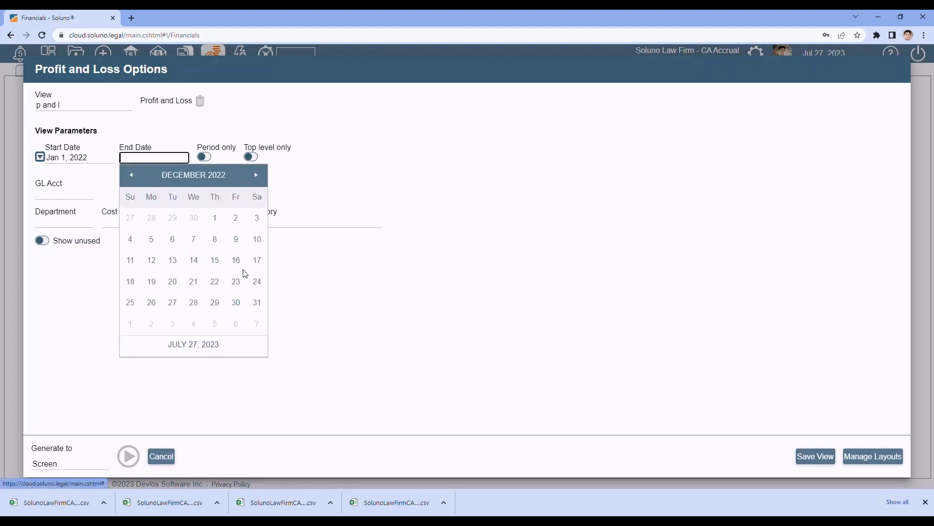
click(256, 305)
click(128, 456)
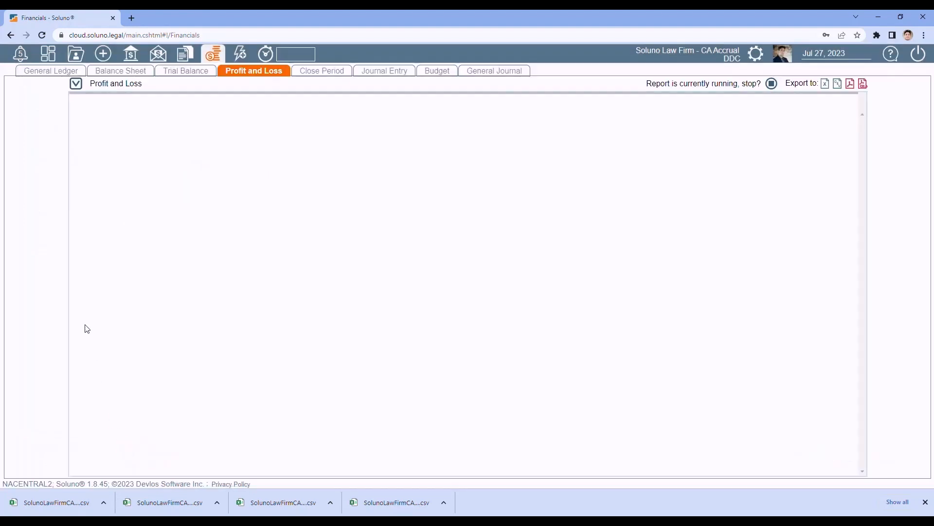
Step: Review the General Ledger through the tax, levy and trust administration fee payable accounts, and revisit the Balance Sheet and Trial Balance reports
click(39, 73)
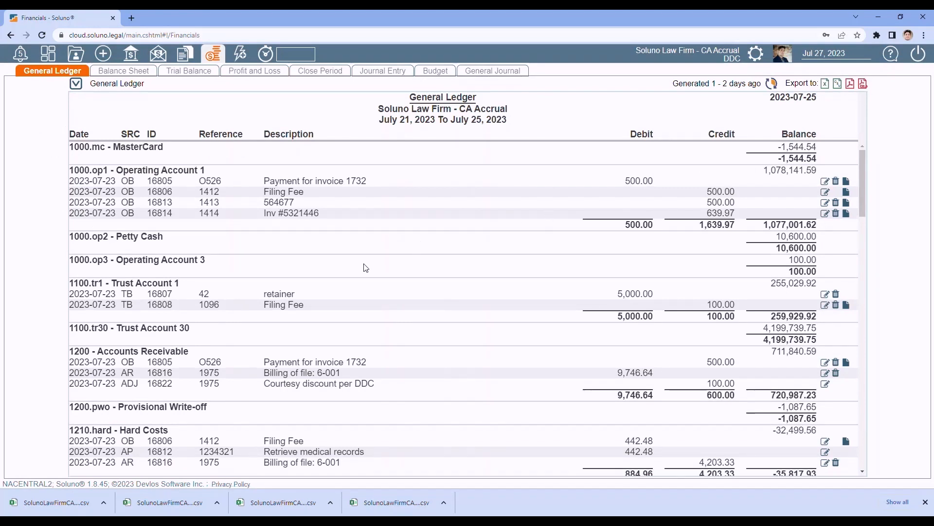
scroll(366, 268, down, 3)
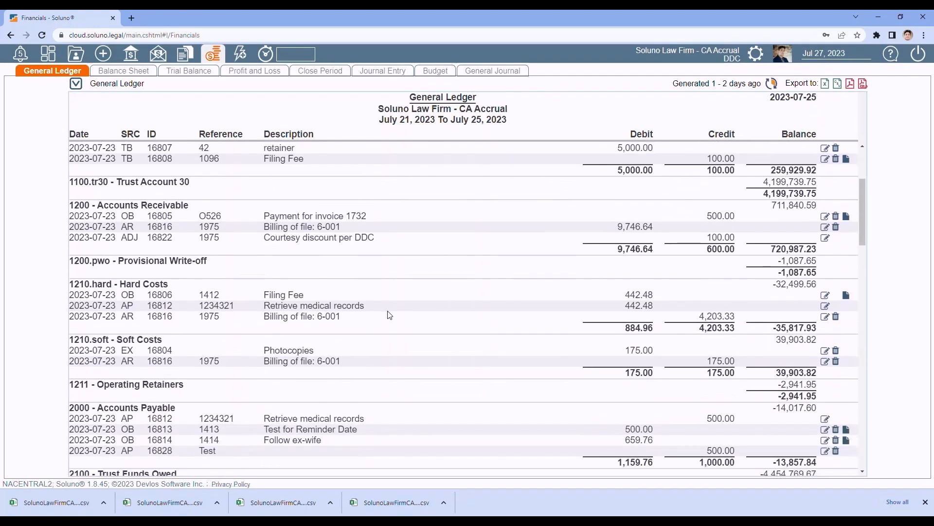
scroll(390, 316, down, 2)
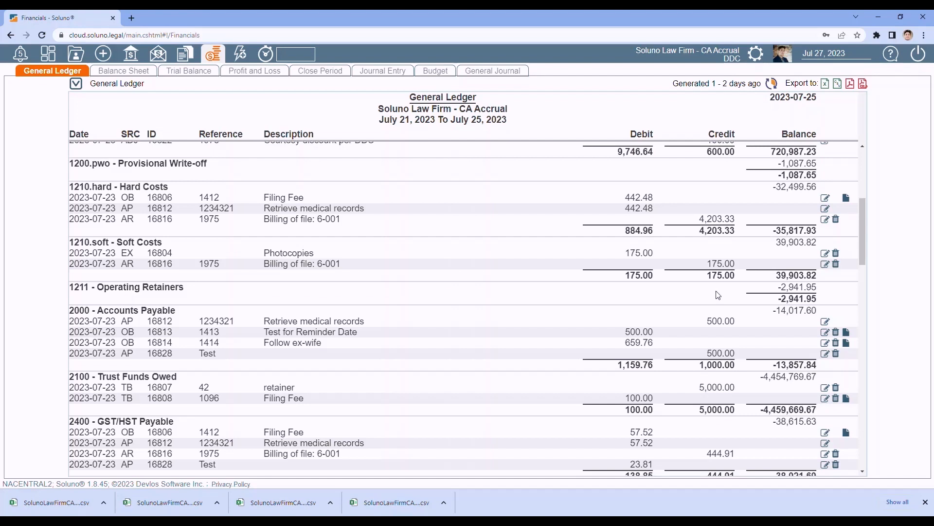
scroll(319, 239, down, 5)
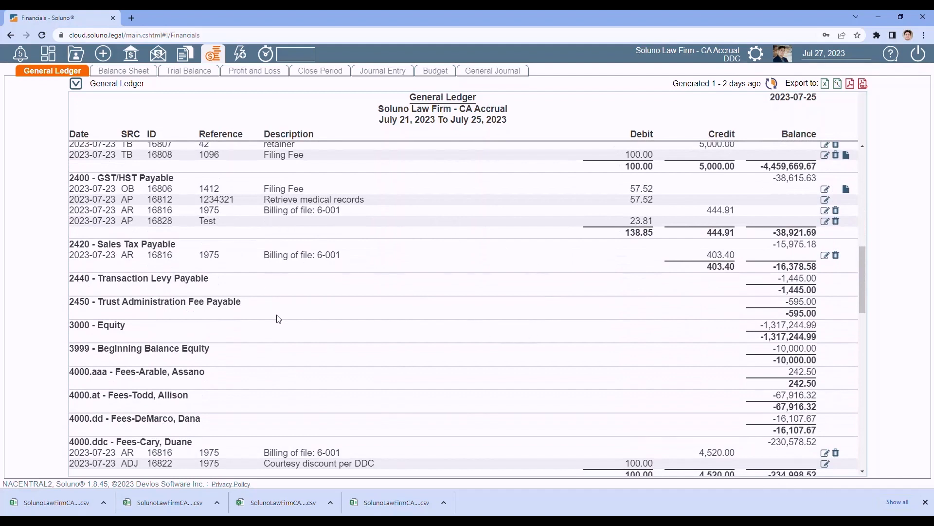
click(925, 501)
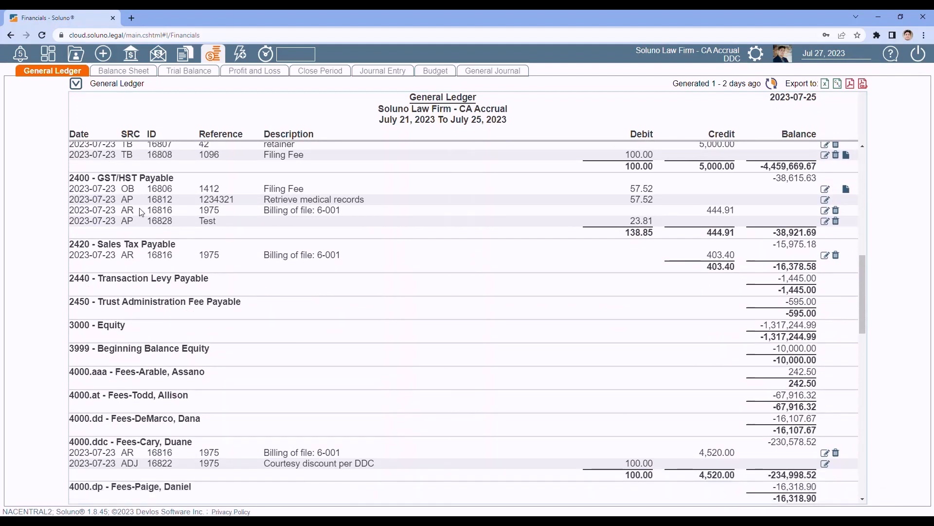
click(123, 72)
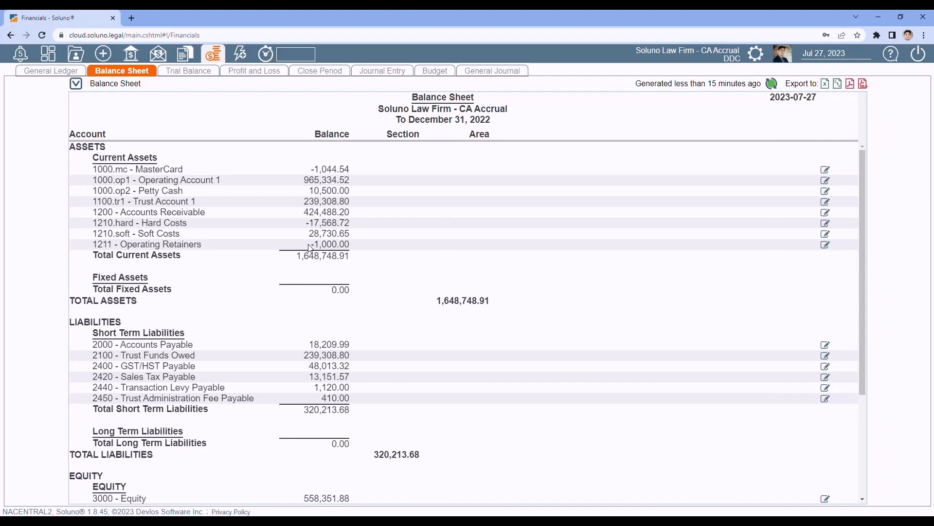
click(189, 72)
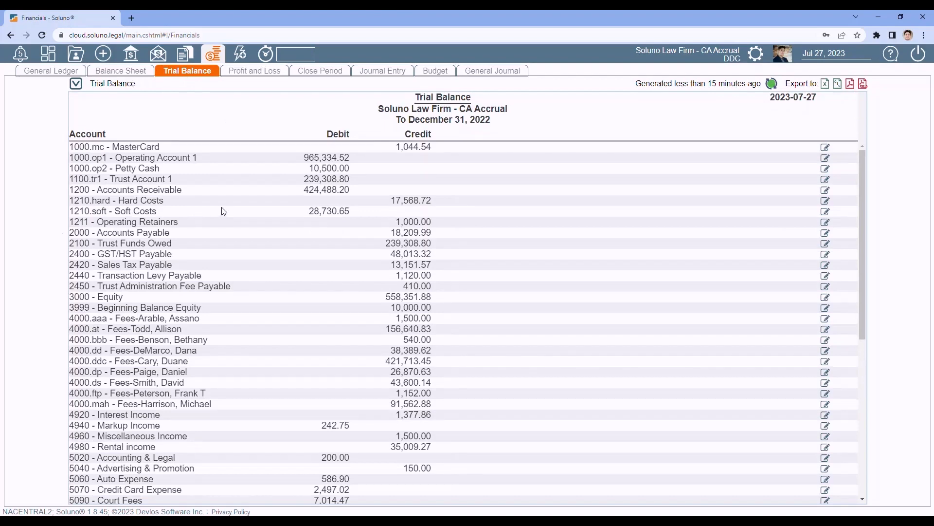
Step: Review the Trial Balance to December 31, 2022 through its totals, and the full 2022 Profit and Loss report
scroll(223, 211, down, 4)
scroll(222, 211, down, 3)
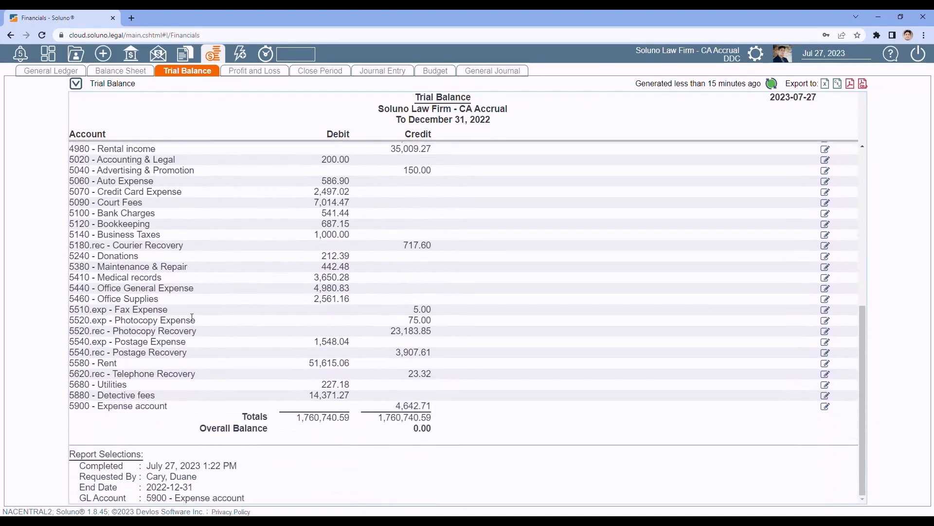
scroll(200, 287, up, 6)
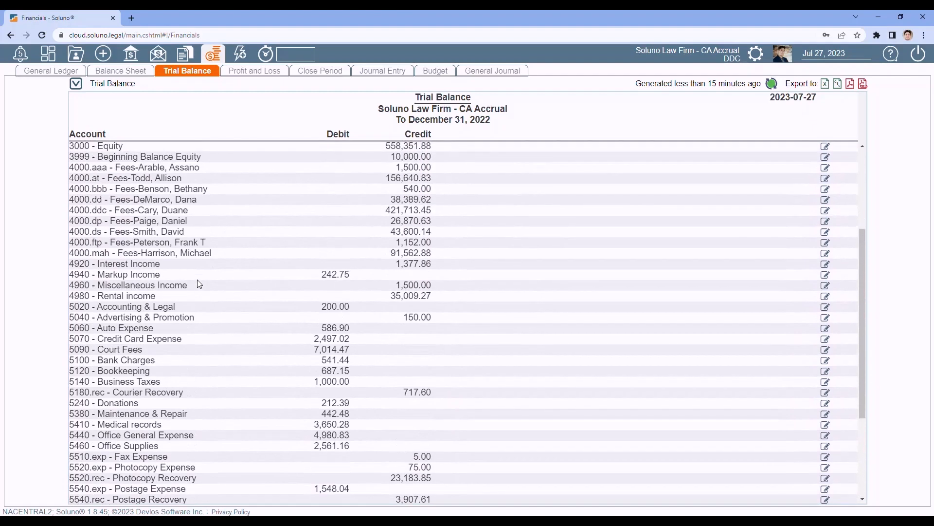
scroll(199, 284, up, 1)
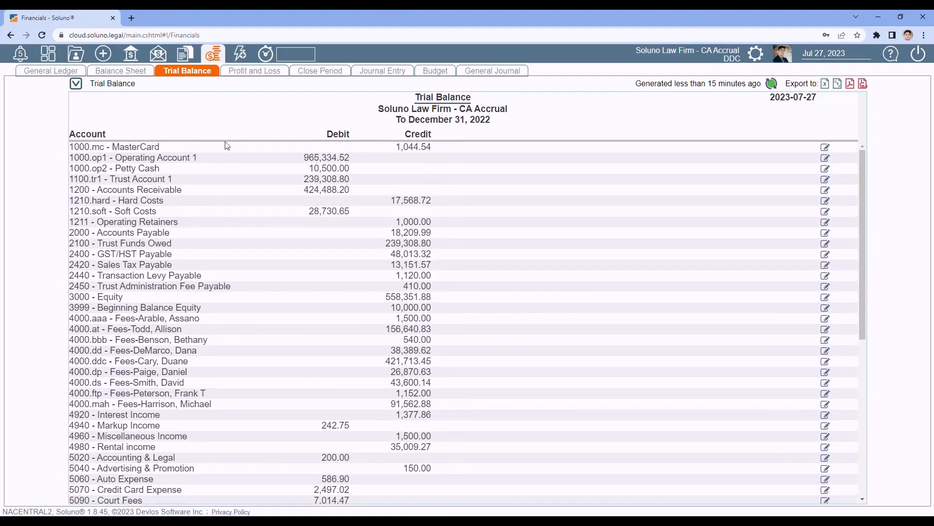
click(262, 74)
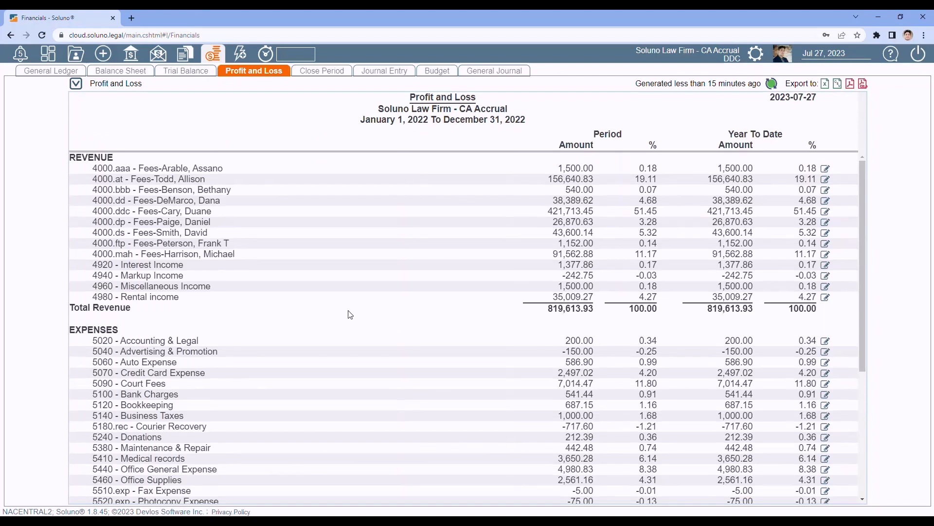
scroll(350, 315, down, 5)
scroll(351, 314, up, 5)
Step: Close the accounting period ending Apr 30, 2022, leaving the fiscal year open
click(326, 73)
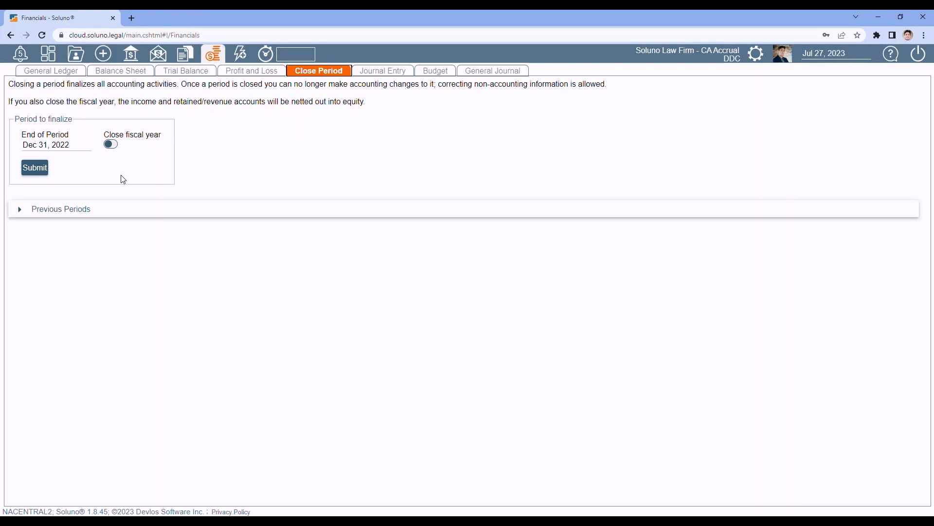
click(20, 212)
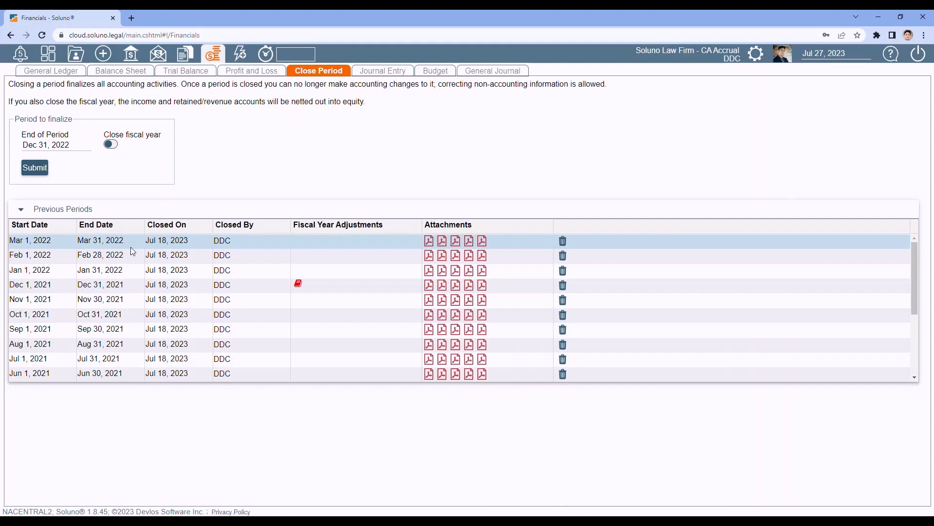
click(79, 146)
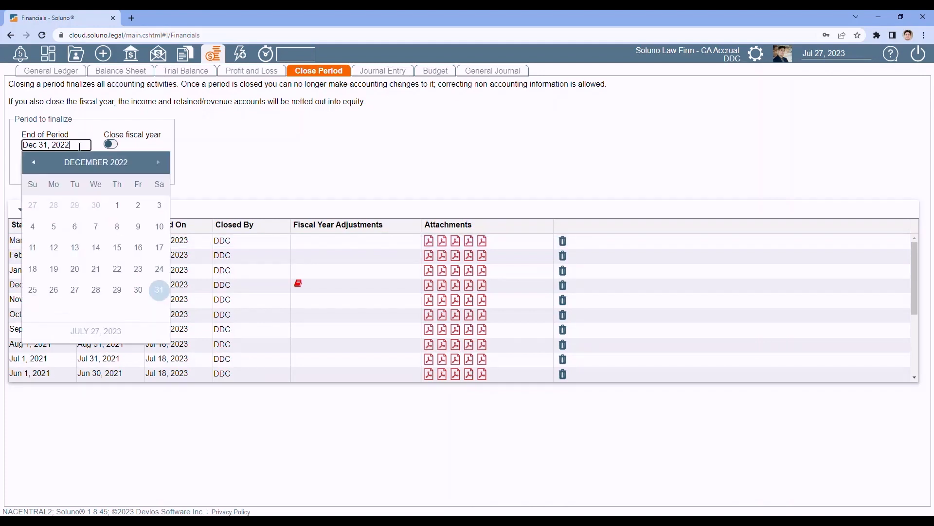
click(34, 163)
click(34, 163)
click(34, 162)
click(34, 162)
click(35, 163)
click(35, 163)
click(35, 163)
click(35, 163)
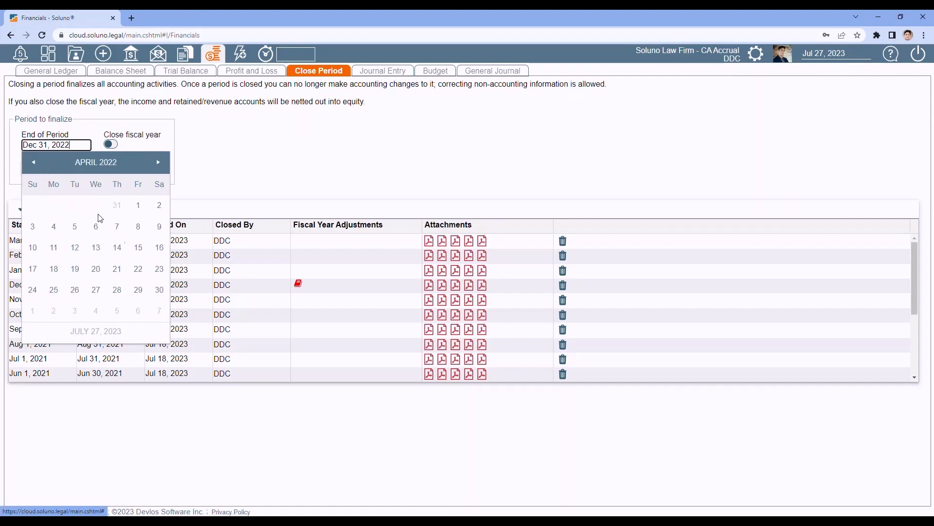
click(158, 291)
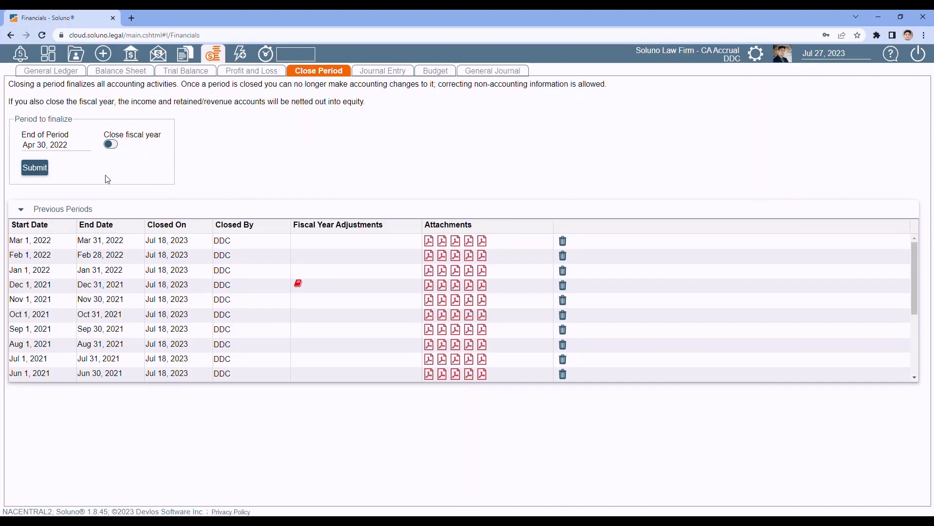
click(38, 171)
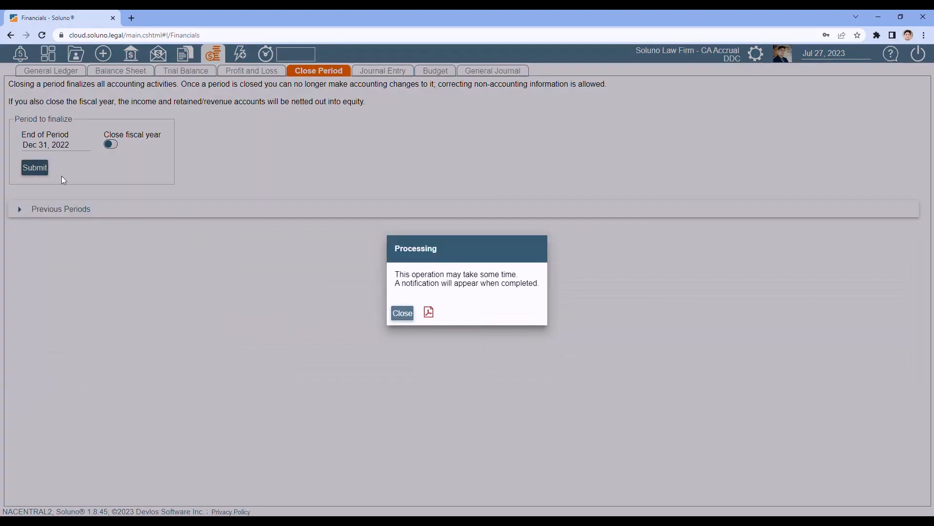
click(405, 314)
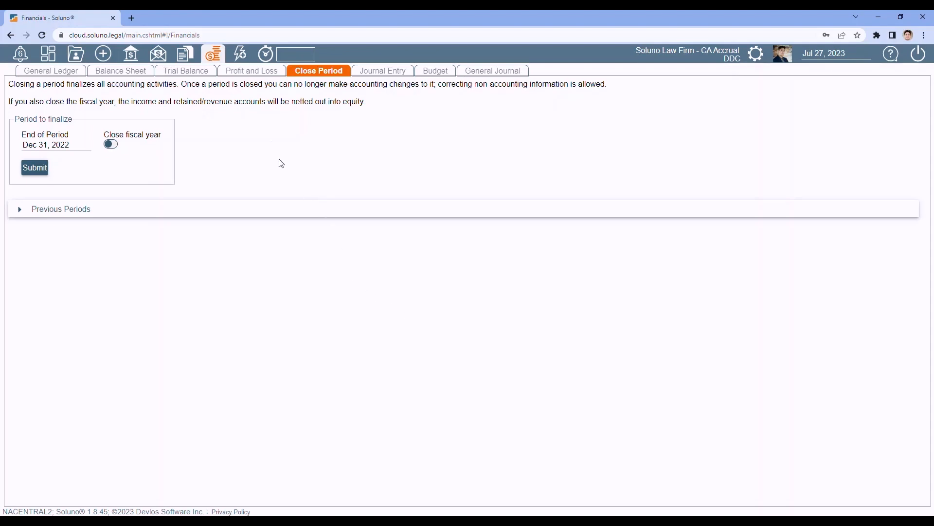
Step: Check the refreshed list of previous periods and close the period ending Dec 31, 2022, leaving the fiscal year open
click(246, 72)
click(315, 72)
click(20, 210)
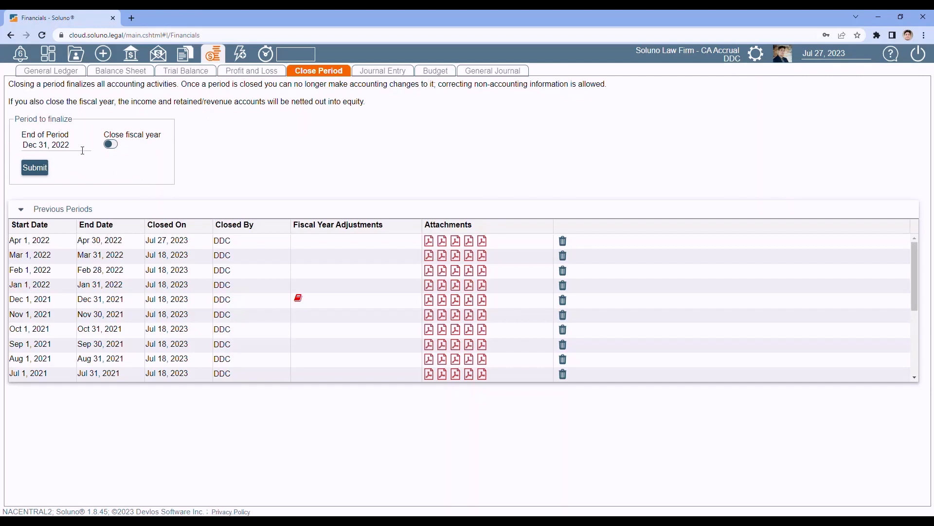
click(29, 169)
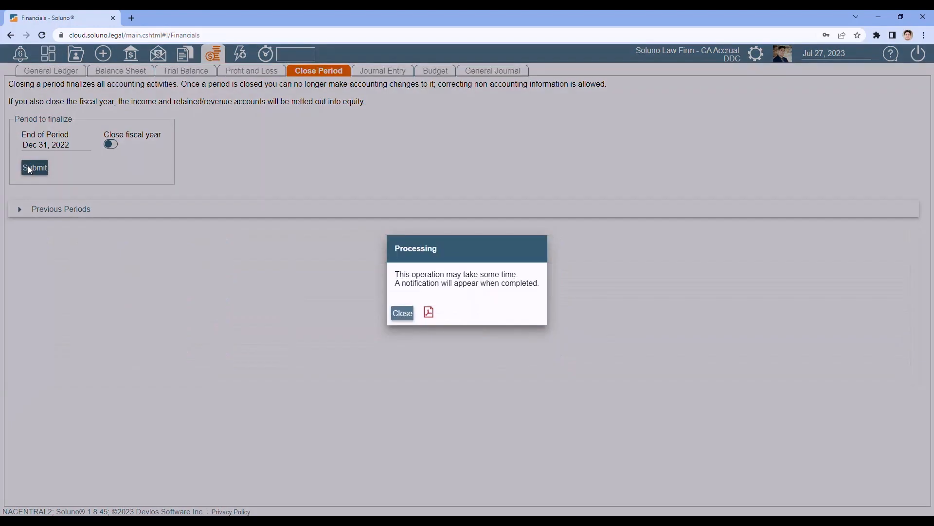
click(402, 314)
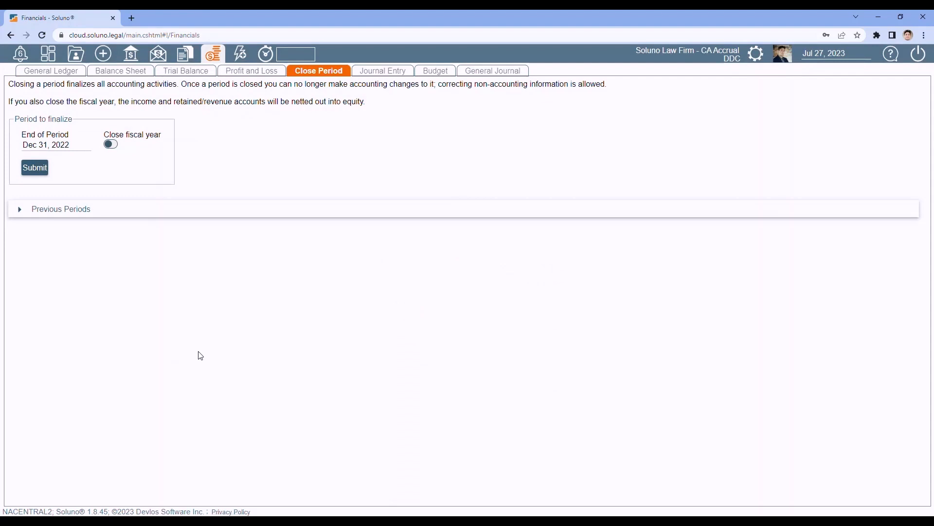
Step: Refresh the list of previous periods and check the May 1 to Dec 31, 2022 period for its report attachments
click(243, 73)
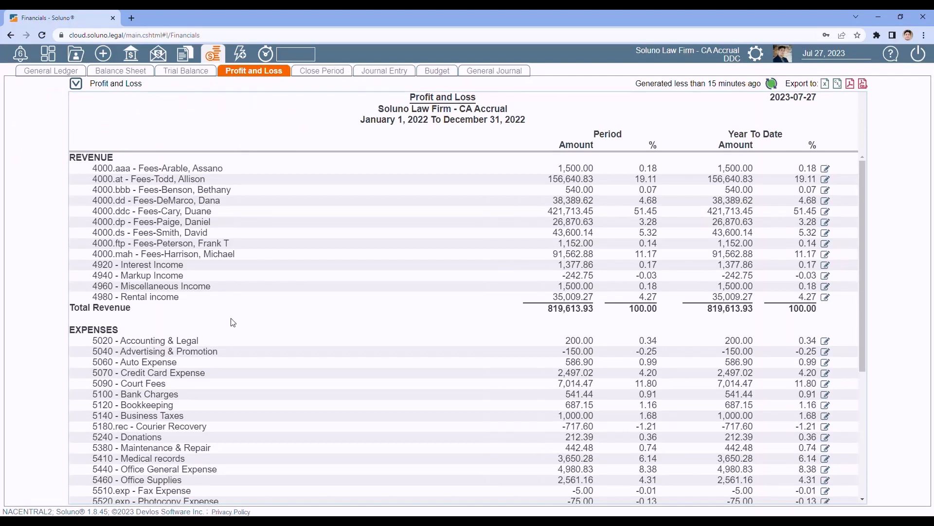
click(316, 73)
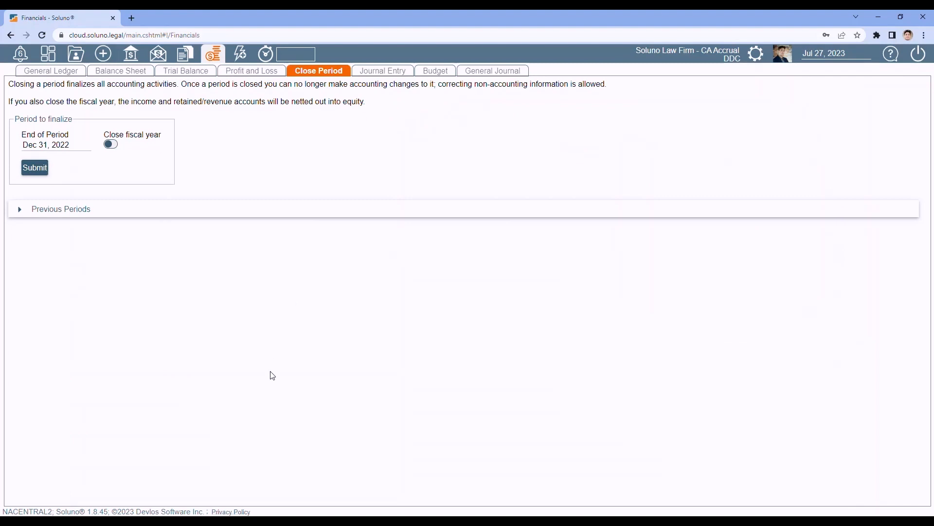
click(19, 210)
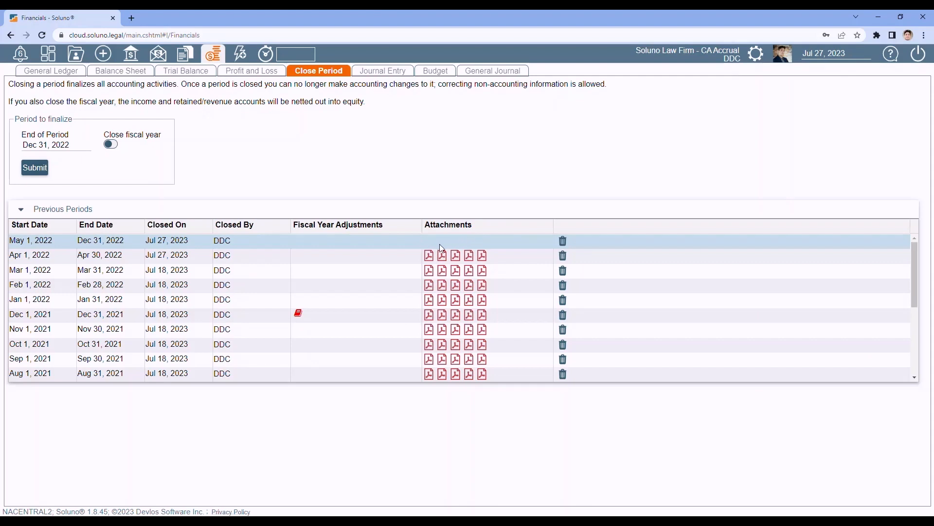
click(178, 72)
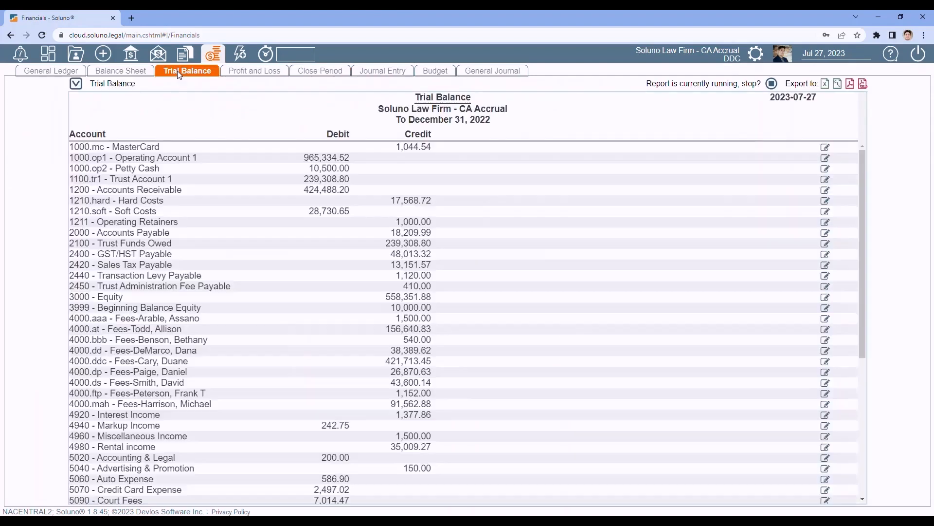
click(36, 75)
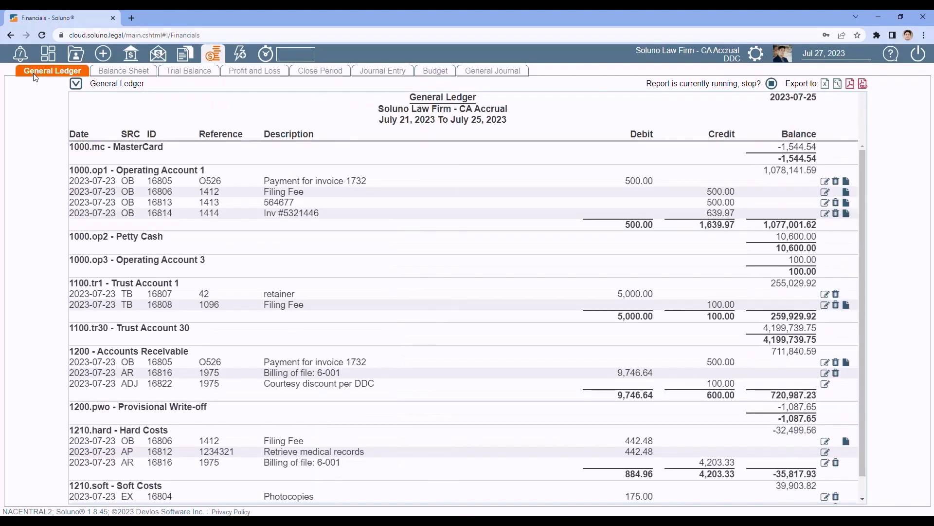
click(321, 71)
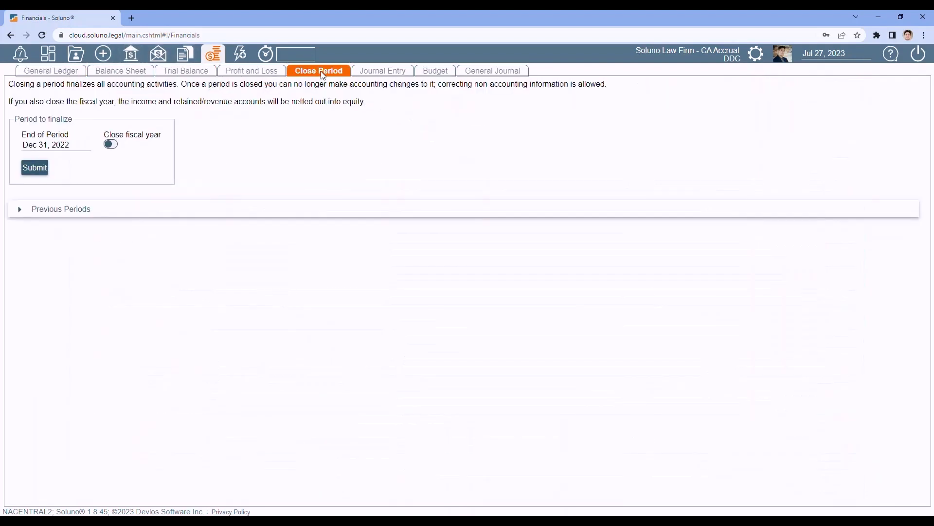
click(19, 209)
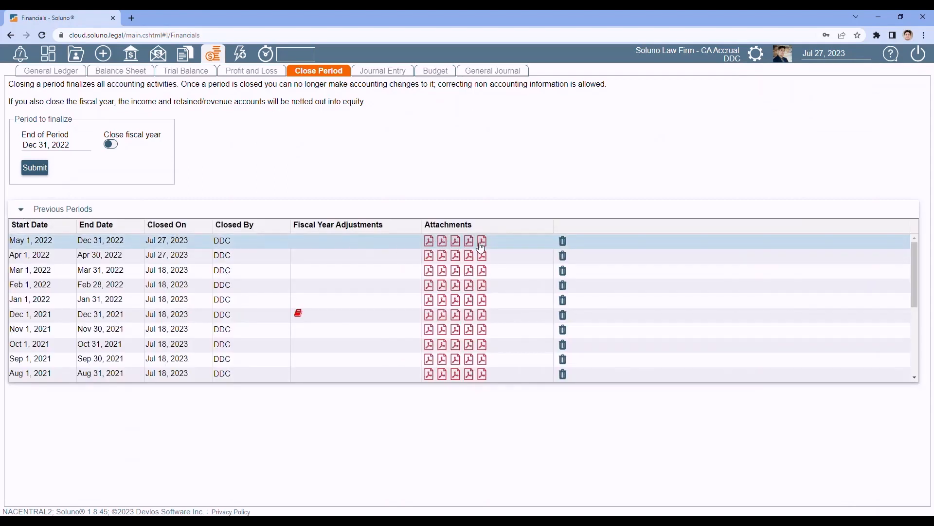
Step: View the General Ledger PDF attached to the April 2022 closed period, enlarged to check its date range, and close it
click(429, 257)
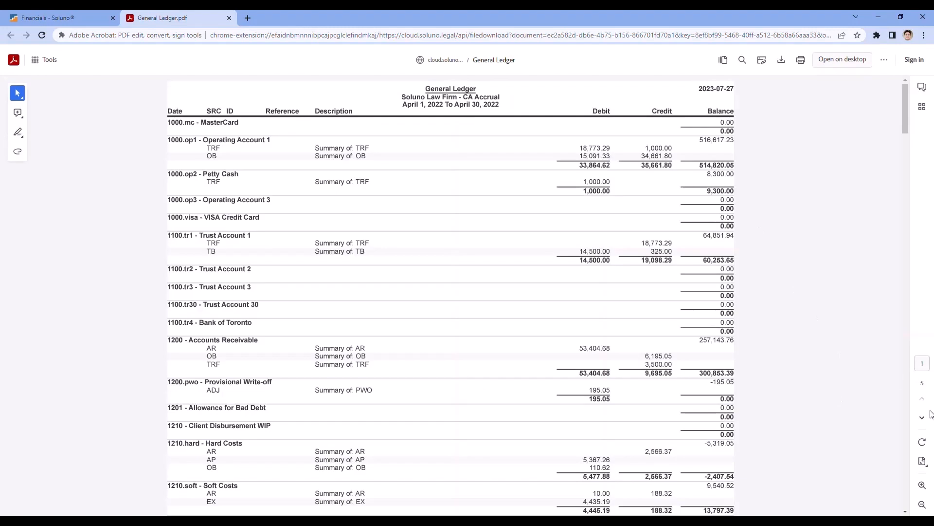
click(922, 485)
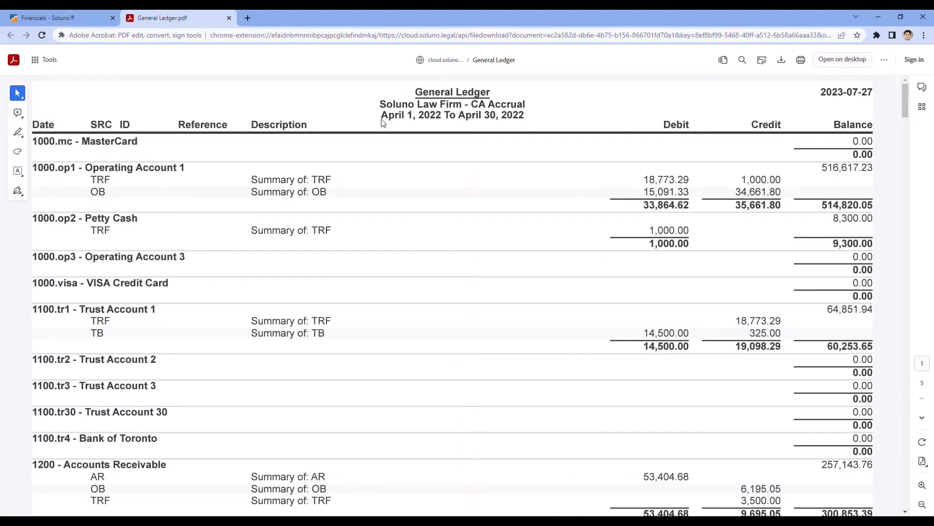
drag(388, 117, 381, 115)
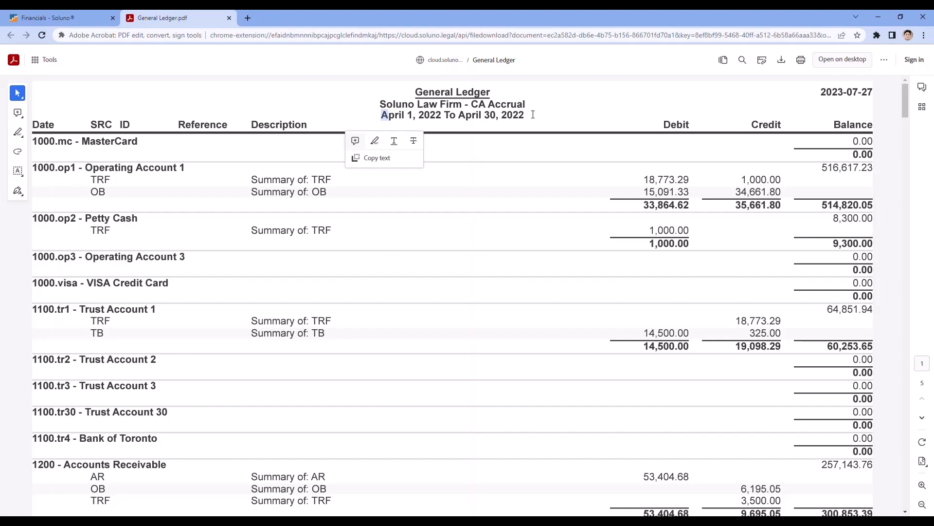
click(229, 19)
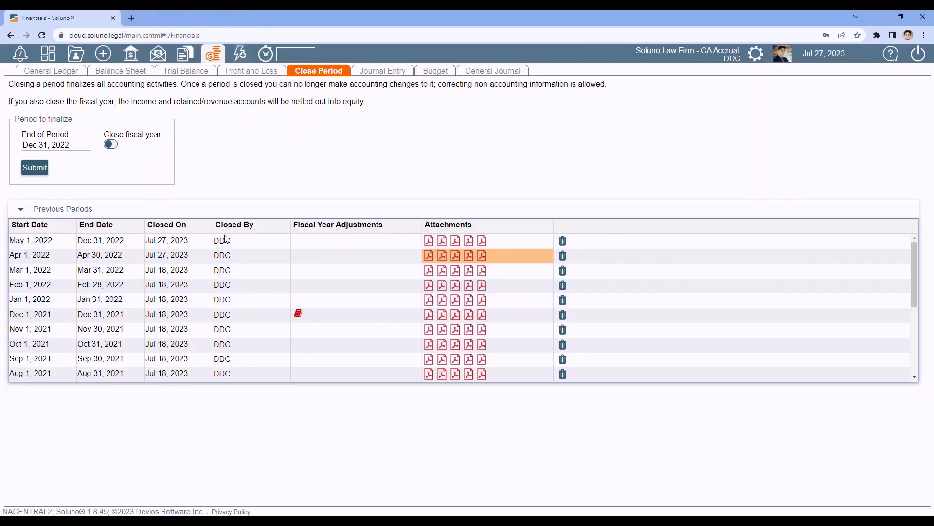
Step: View the General Ledger PDF attached to the May 1 to Dec 31, 2022 closed period, check its date range, and close it
click(429, 240)
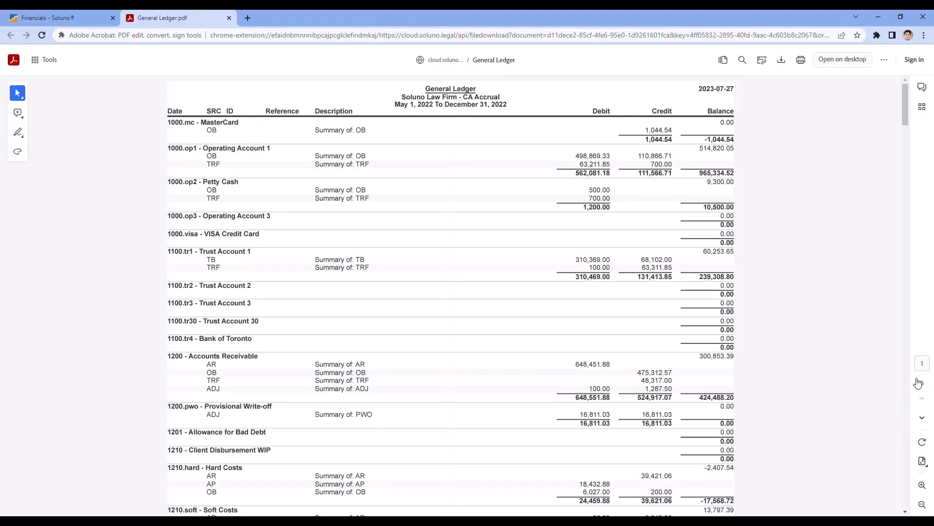
click(923, 486)
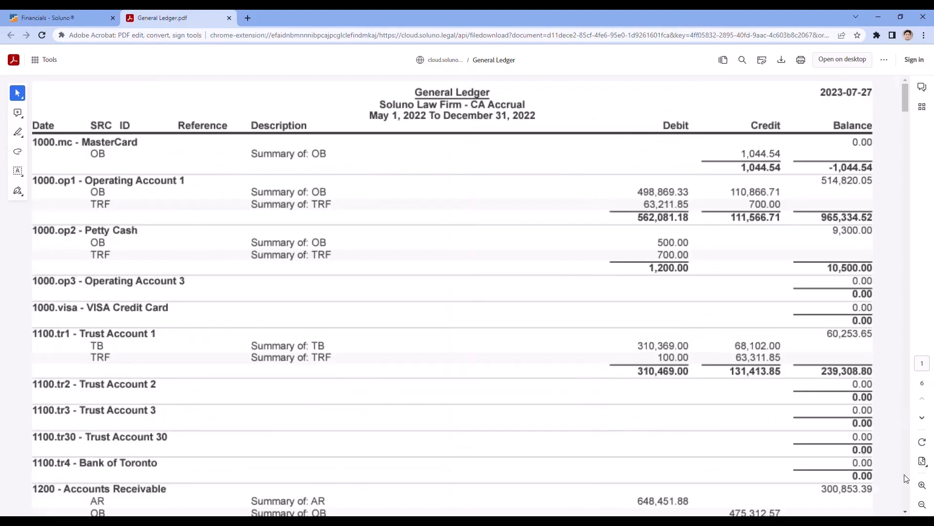
drag(371, 119, 539, 121)
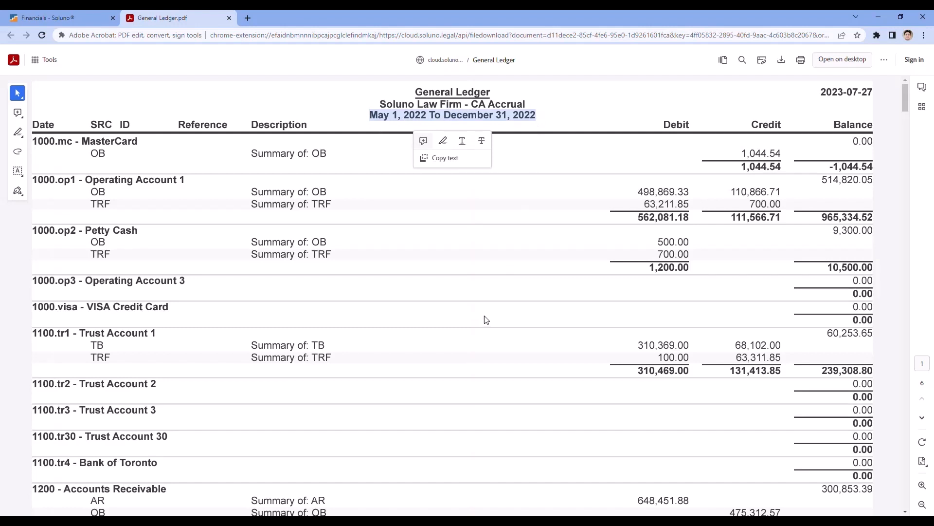
click(229, 18)
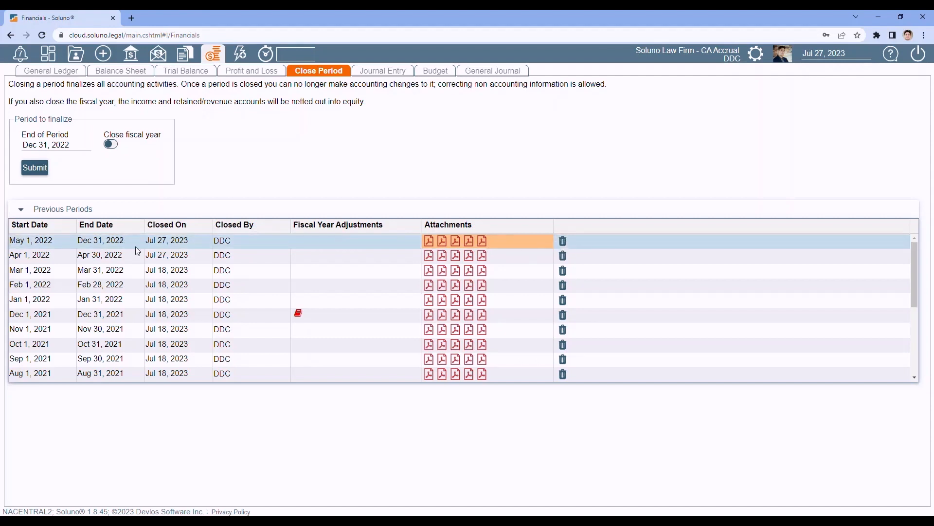
Step: Re-open the closed May 1 to Dec 31, 2022 period, indicating that entries will be made, and check the previous periods list
click(563, 241)
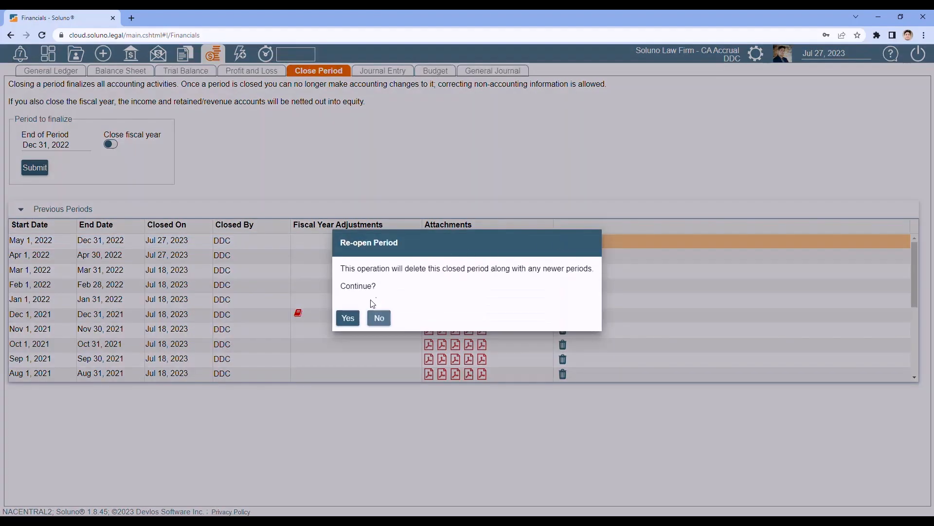
click(373, 322)
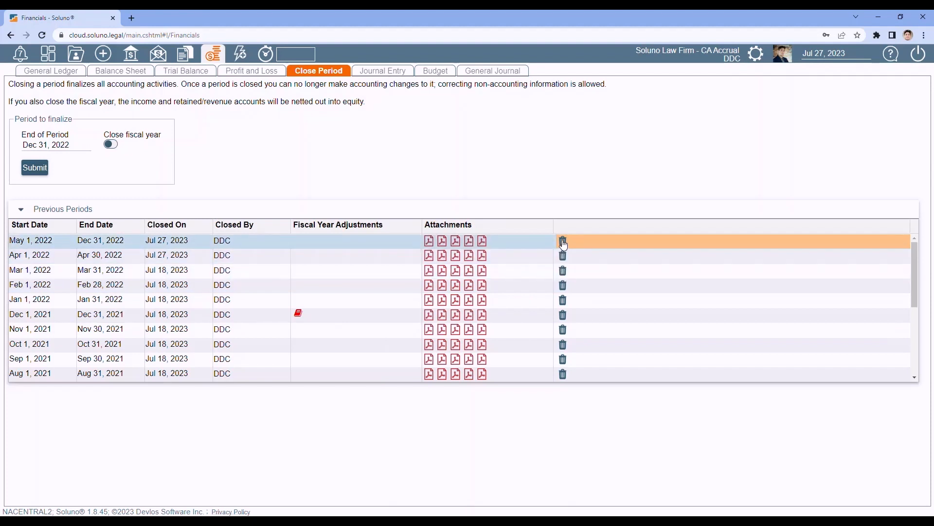
click(563, 242)
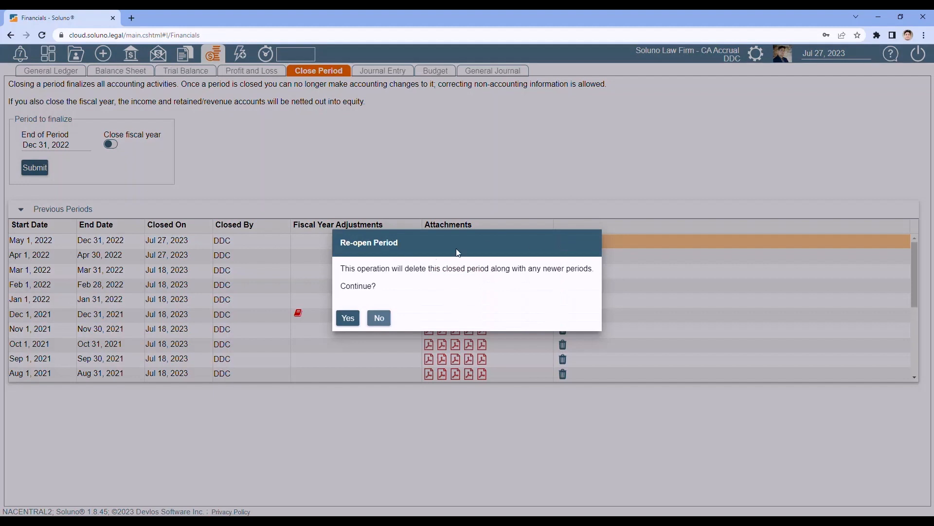
click(347, 318)
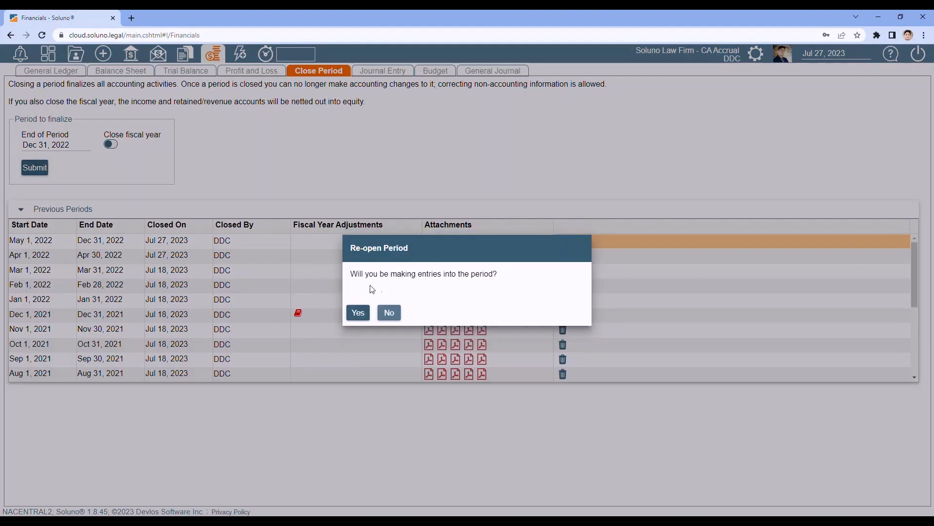
click(358, 314)
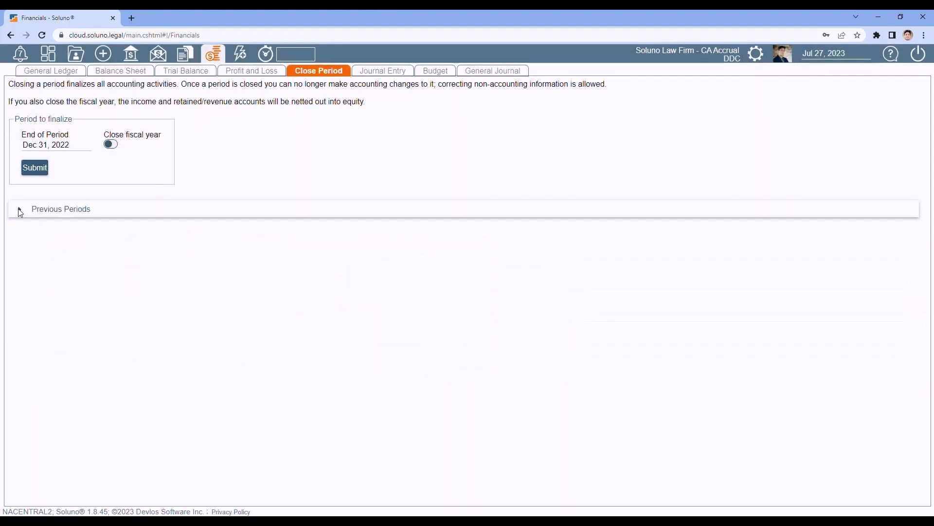
click(20, 210)
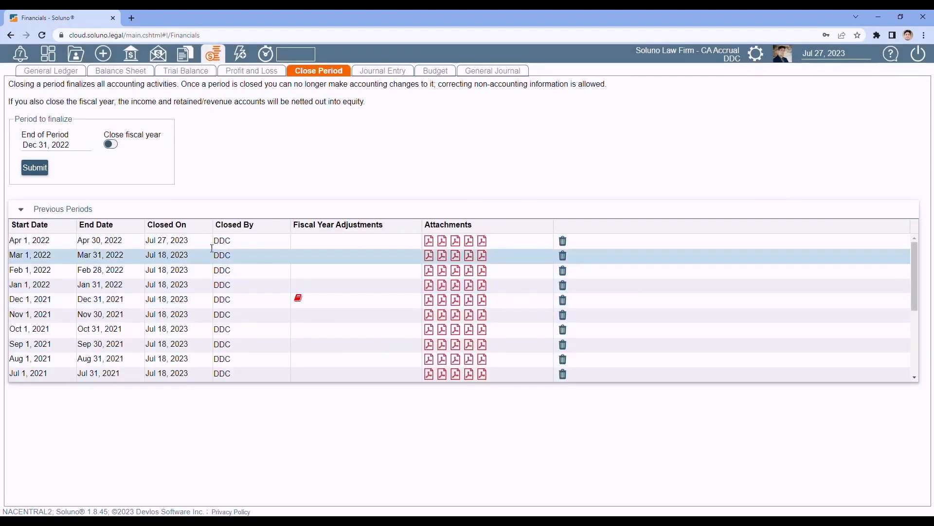
Step: Collapse the previous periods list and start a journal entry with the memo "Depreciation entries"
click(22, 209)
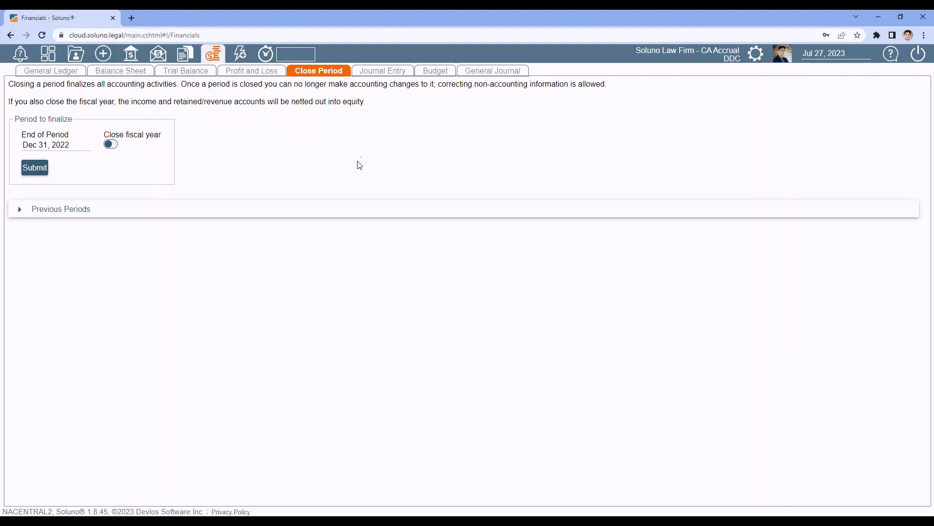
click(388, 74)
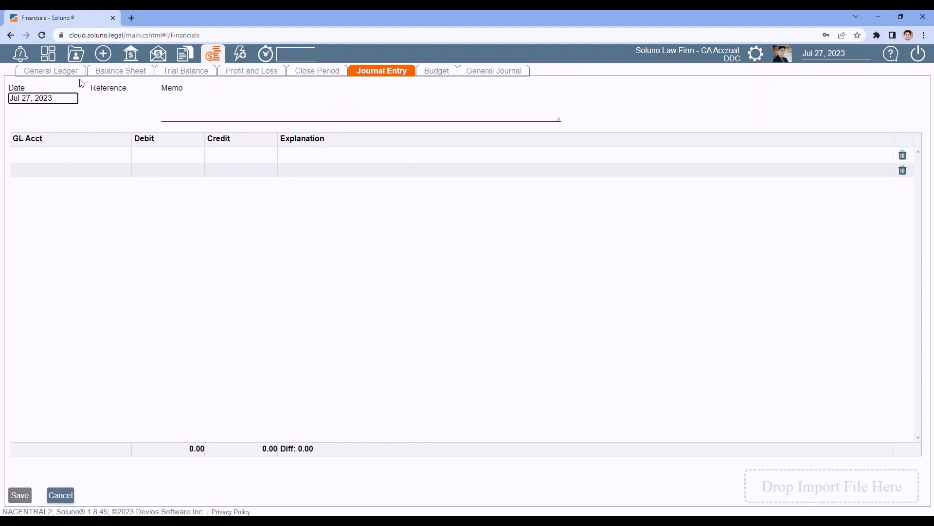
click(104, 99)
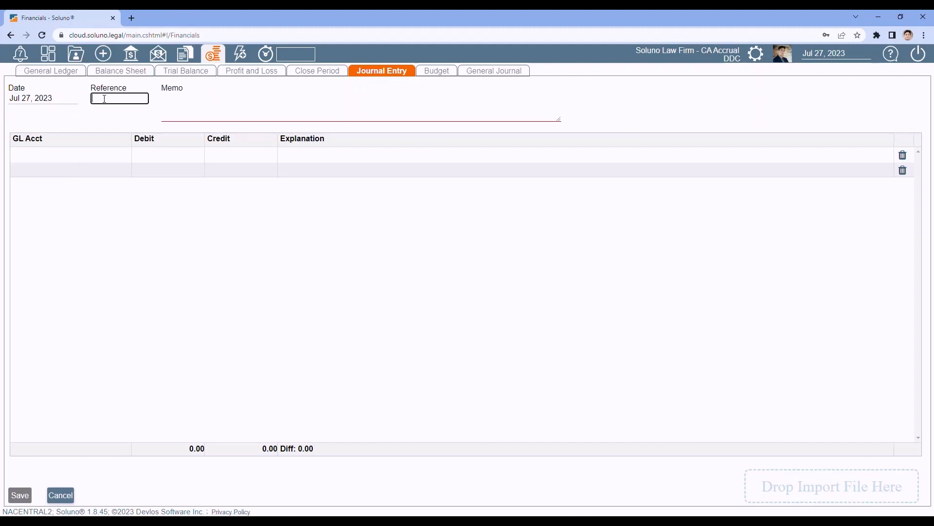
click(179, 101)
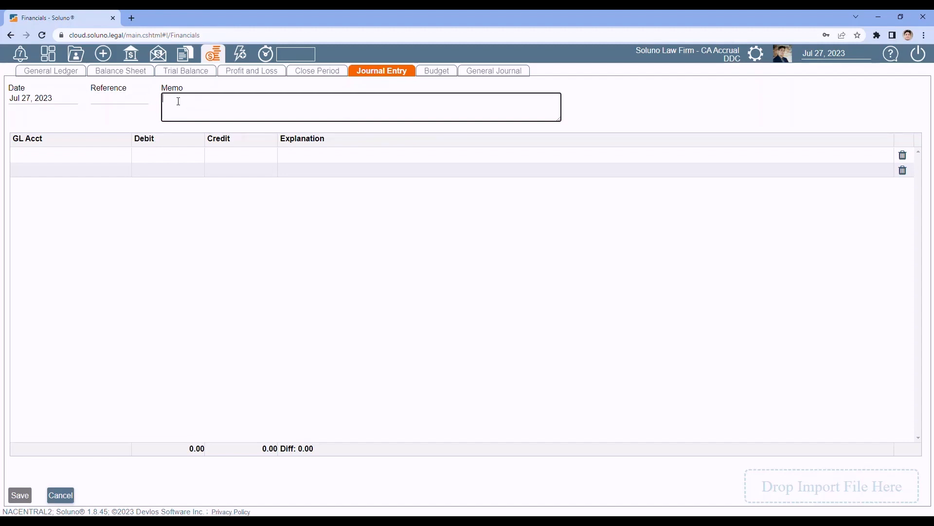
text(Depreciation entries)
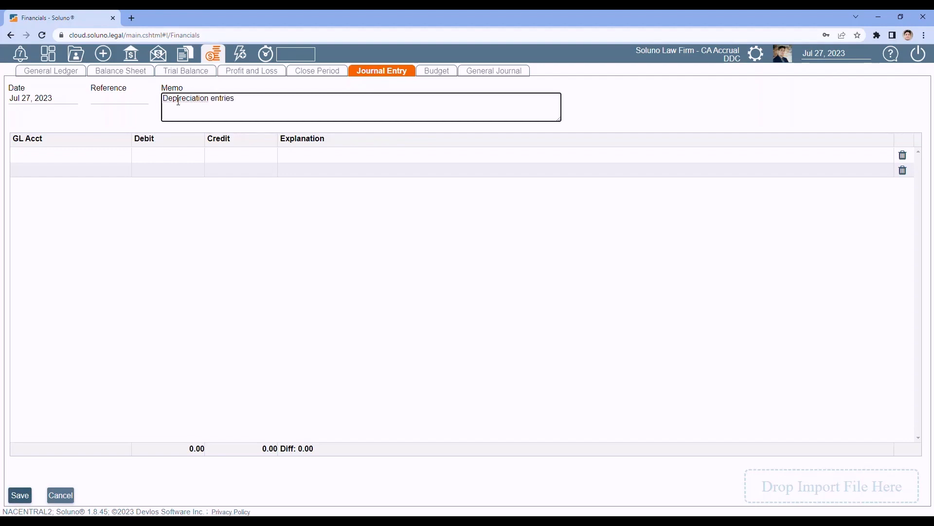
Step: Assign GL accounts 5200 (Depreciation Expense) and 1500.dep (Computer Hardware Depreciation) to the first two journal entry lines
click(73, 156)
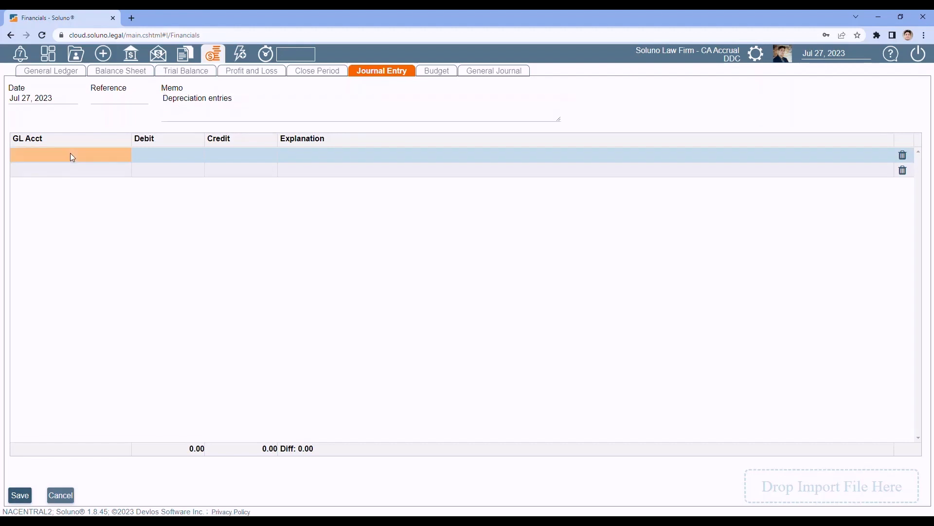
text(de)
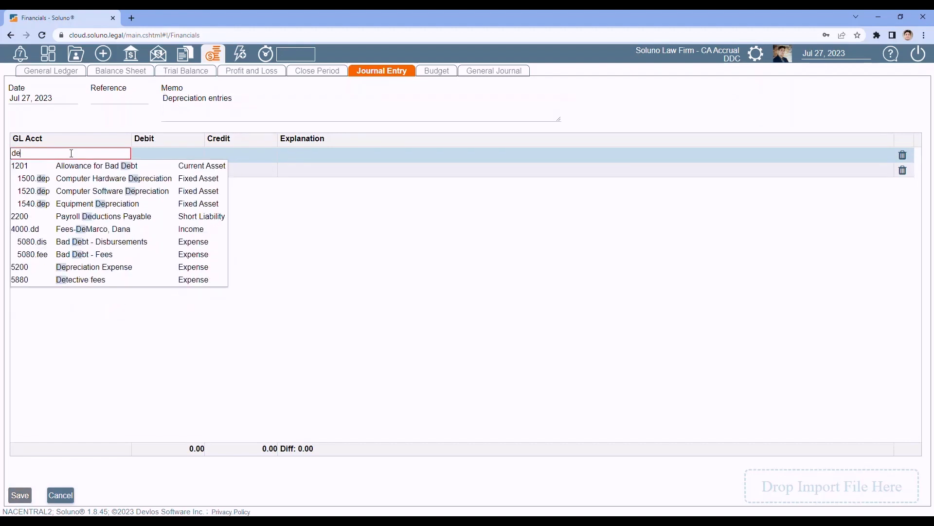
text(p)
click(73, 204)
click(58, 171)
text(d)
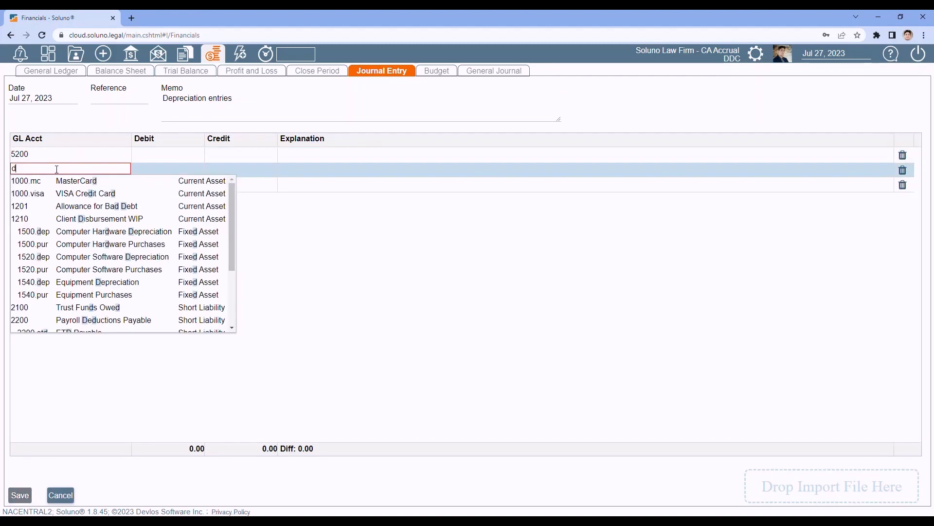
text(ep)
click(53, 181)
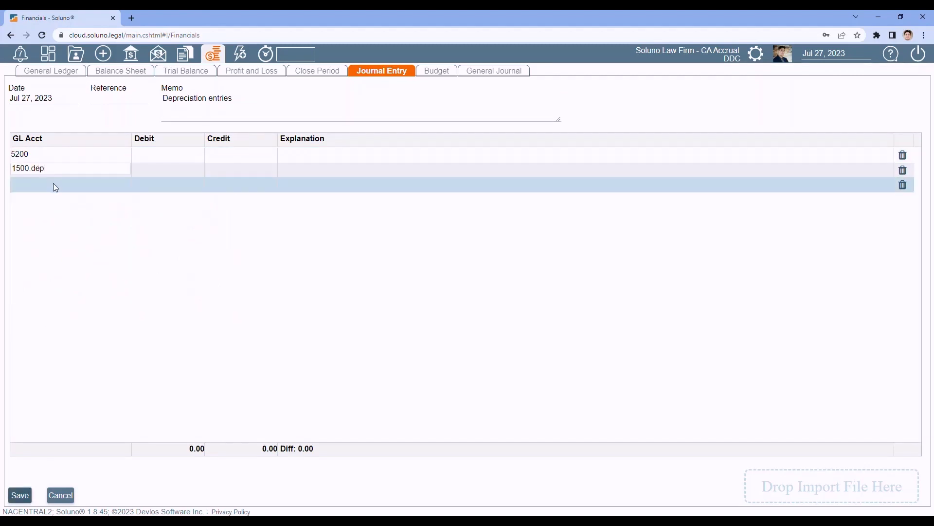
Step: Add journal entry lines for GL accounts 1520.dep (Computer Software Depreciation) and 1540.dep (Equipment Depreciation)
click(52, 184)
text(dep)
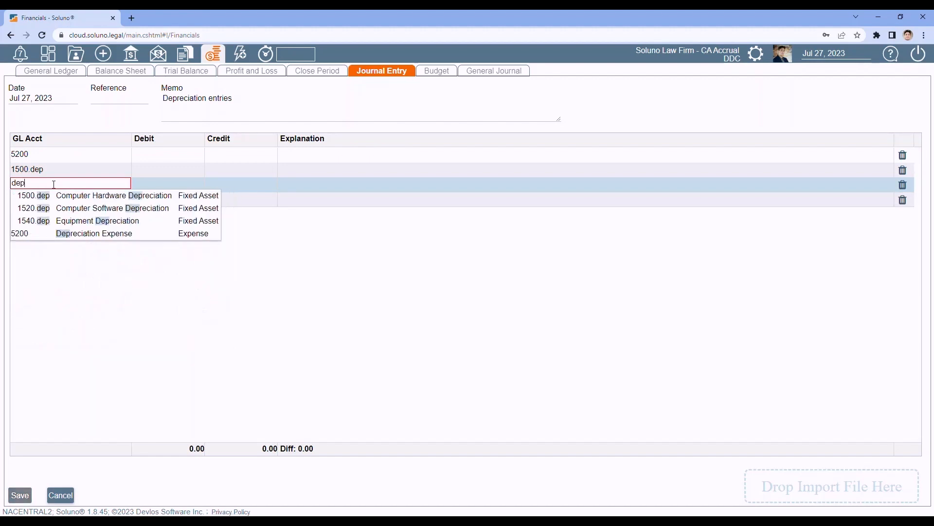
click(50, 207)
click(43, 200)
text(dep)
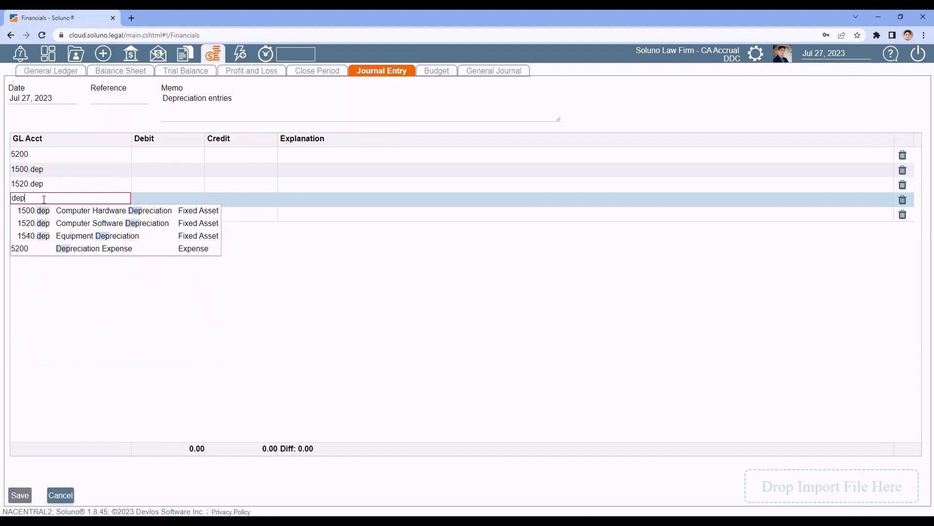
click(44, 235)
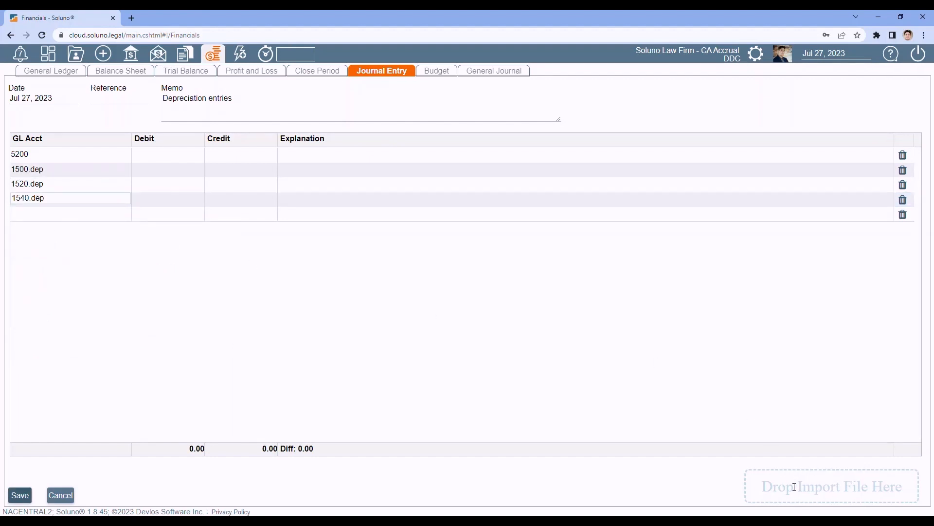
Step: Debit account 5200 by 500 and credit 100 to 1500.dep, 200 to 1520.dep and 300 to 1540.dep
click(166, 155)
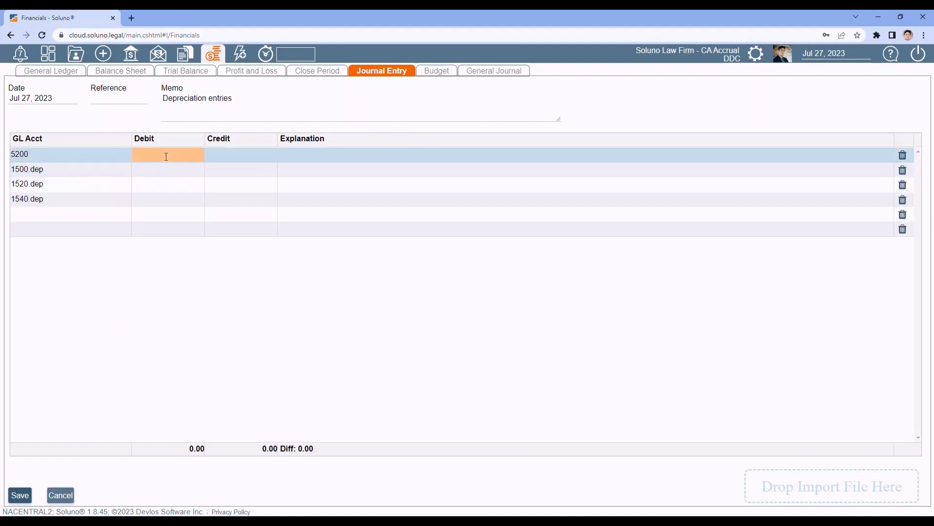
text(500)
click(212, 170)
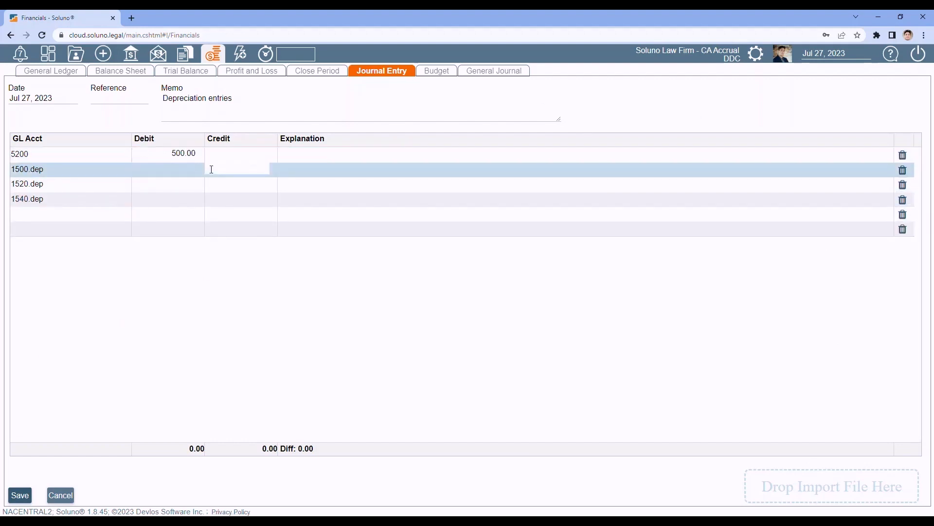
text(100)
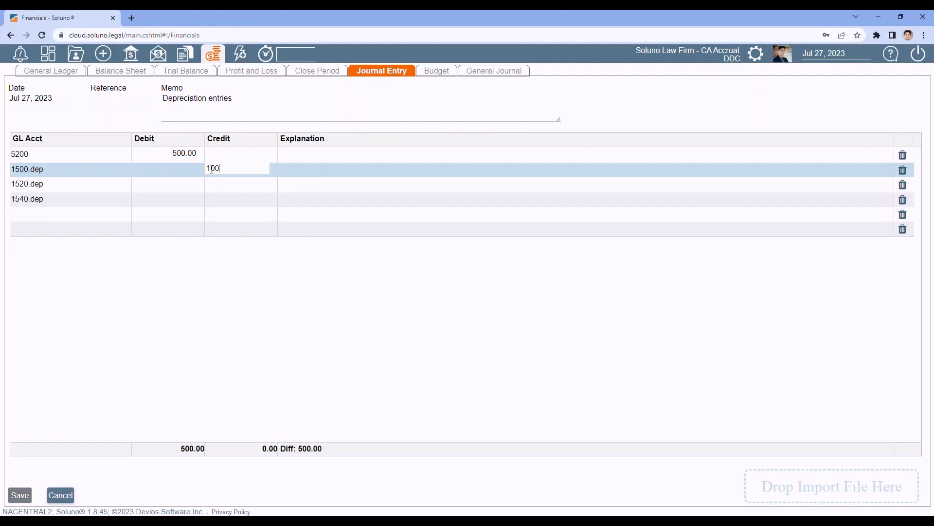
click(211, 187)
text(200)
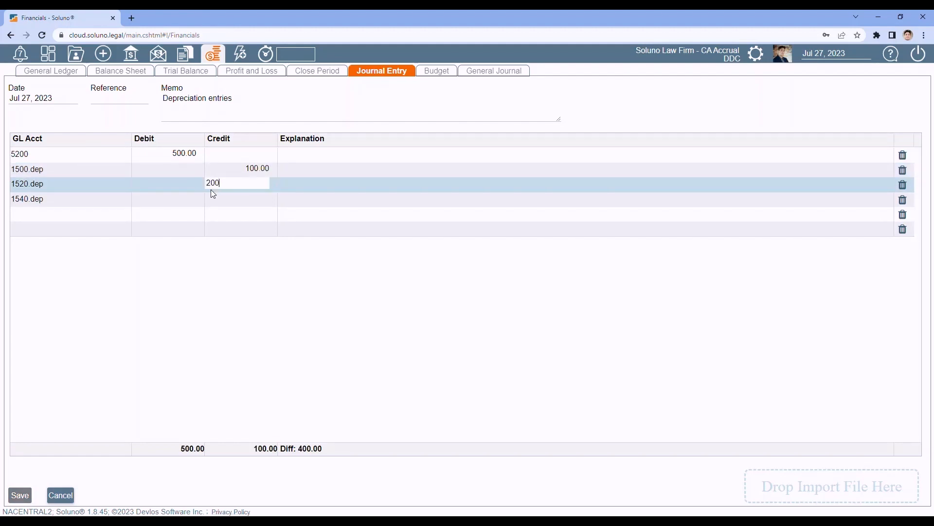
click(210, 200)
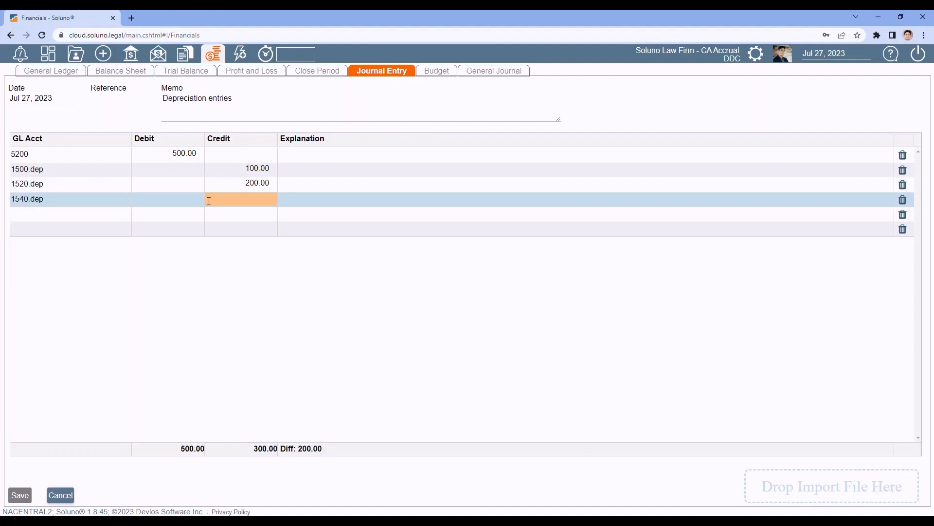
text(300)
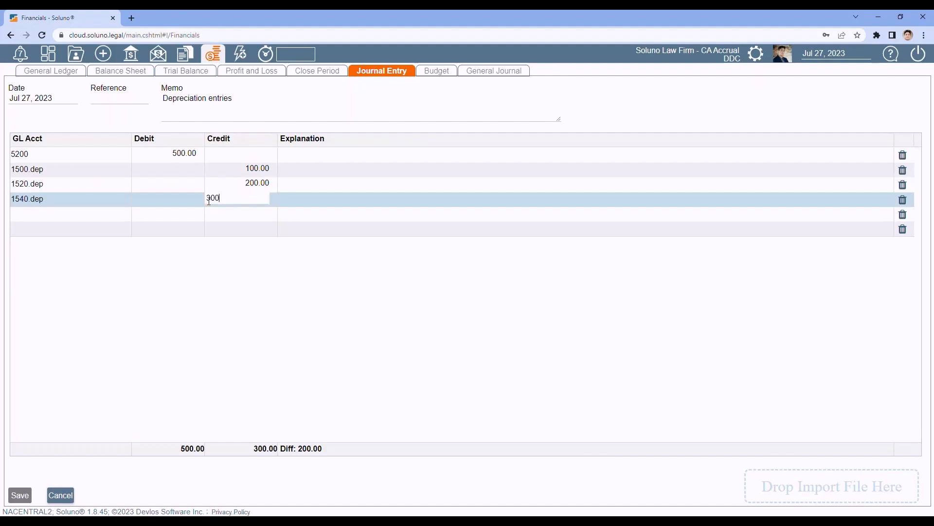
key(Tab)
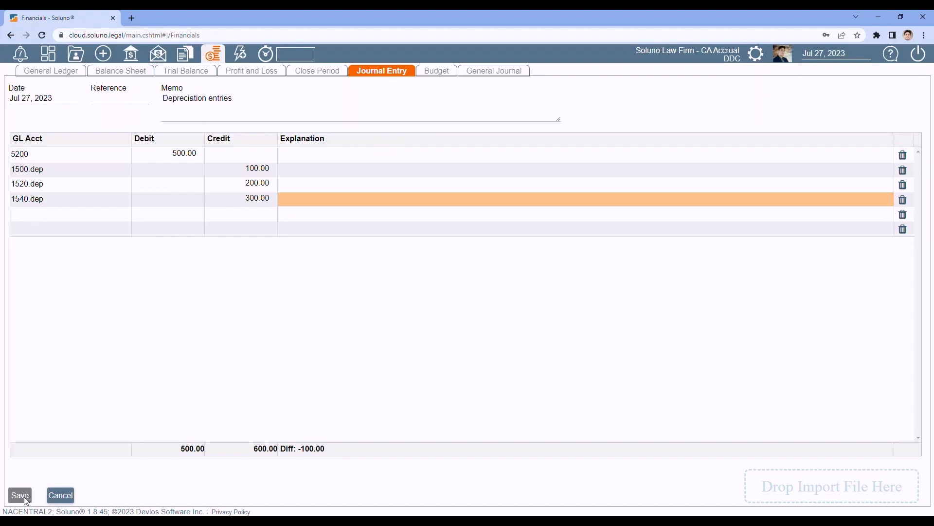
Step: Change the credit for account 1540.dep to 200 and save the depreciation journal entry
click(239, 198)
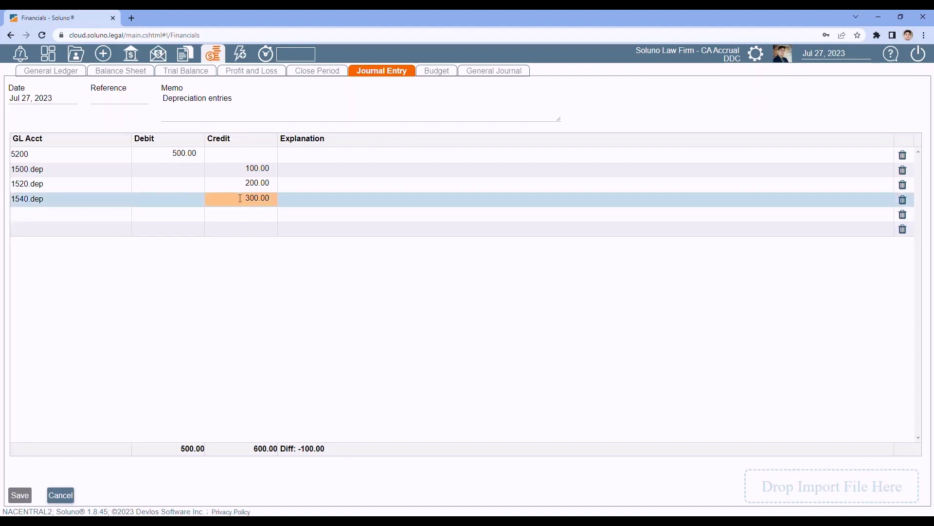
click(240, 198)
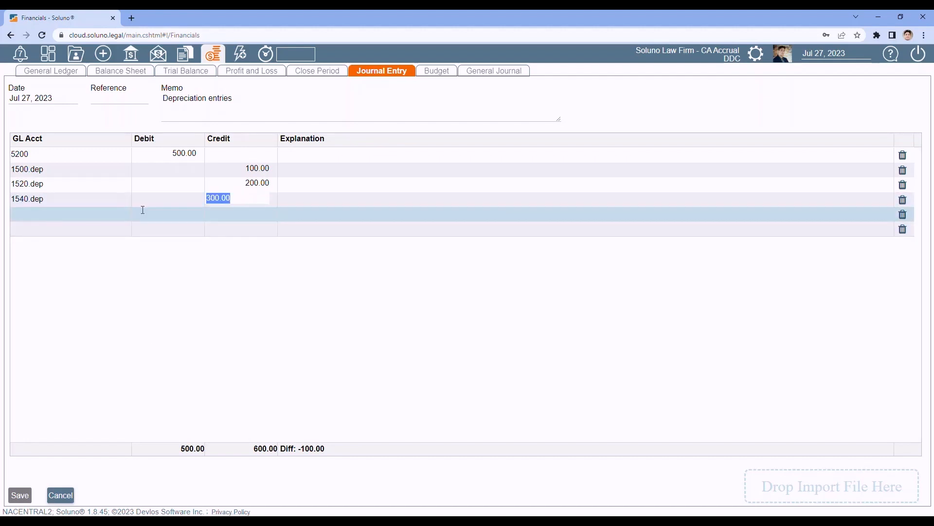
text(200)
key(Return)
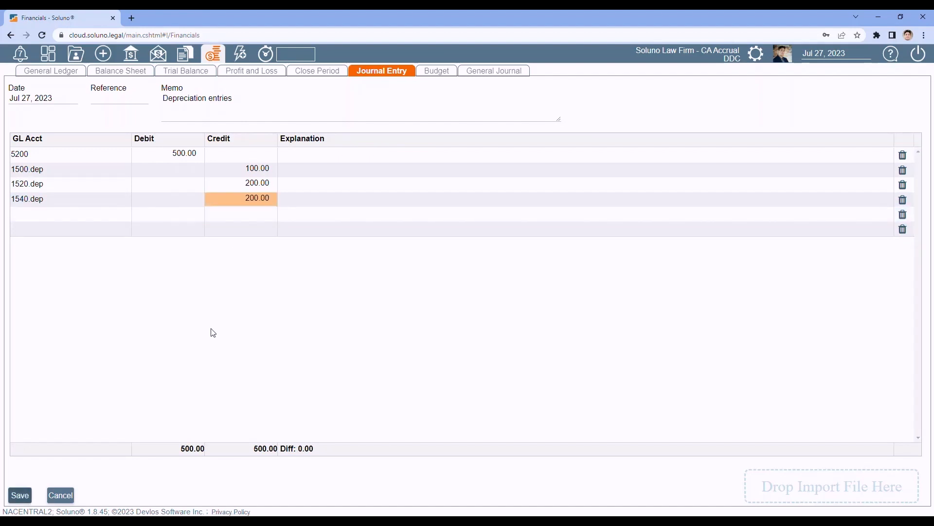
click(22, 495)
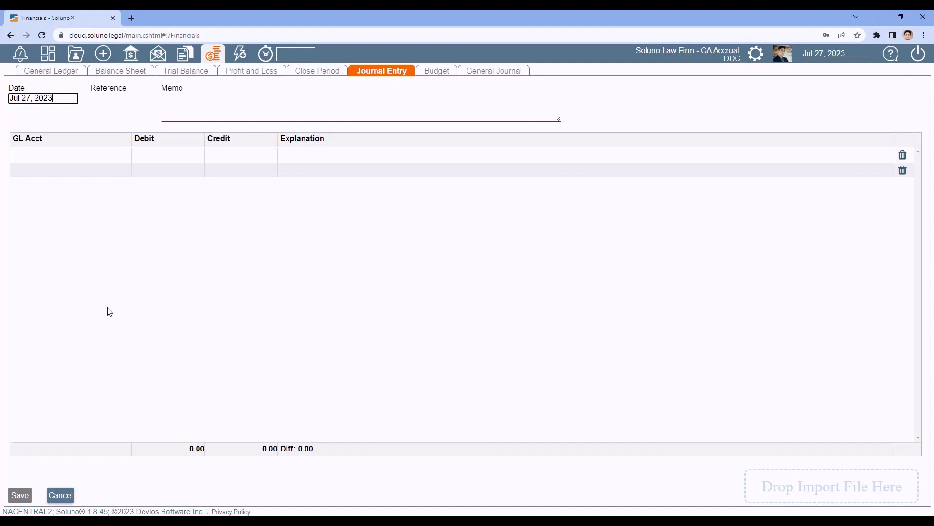
Step: Start a journal entry with the memo "Transfer funds" and lines for GL accounts 1000.op1 (Operating Account 1) and 1000.op2 (Petty Cash)
click(188, 104)
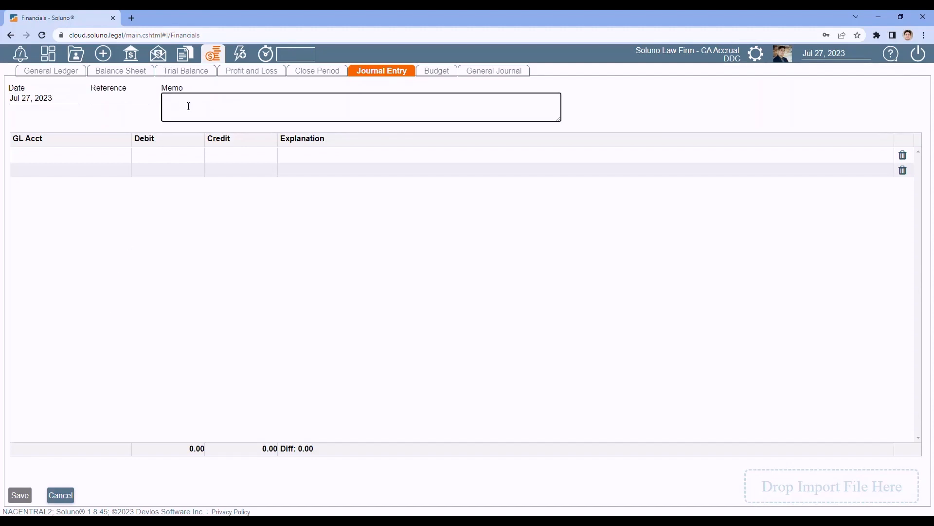
text(Transfe f)
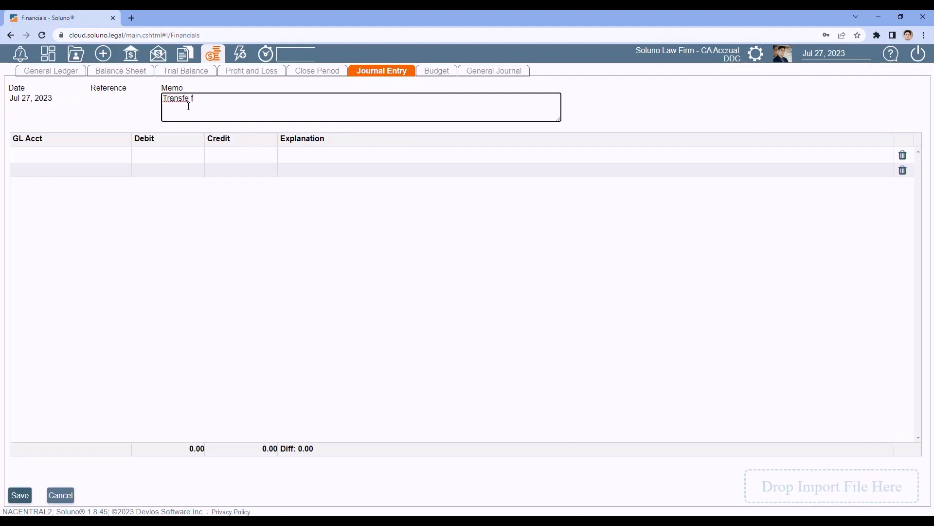
text(runds)
click(78, 154)
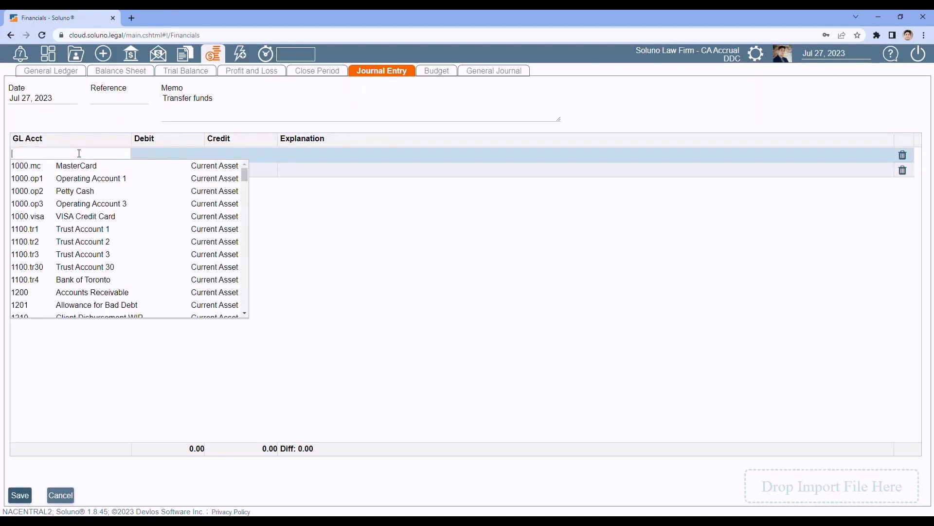
click(58, 178)
click(55, 168)
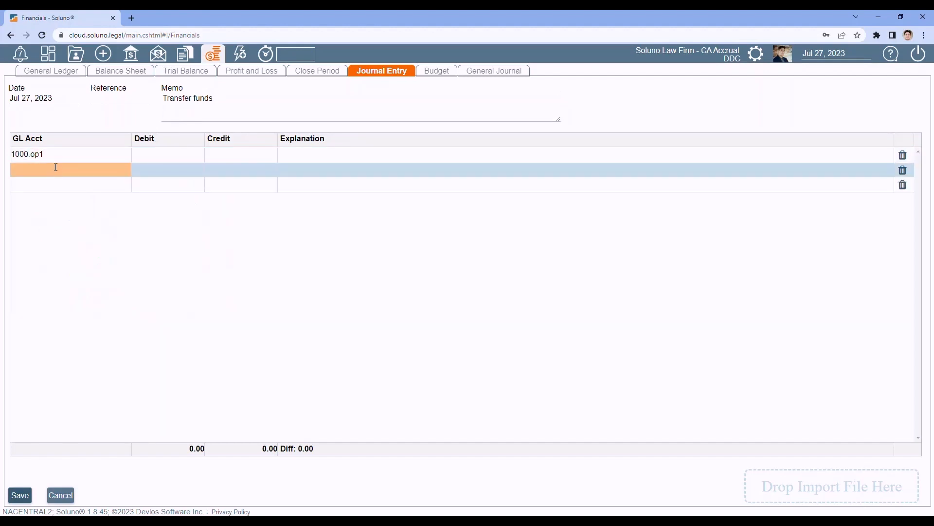
click(73, 206)
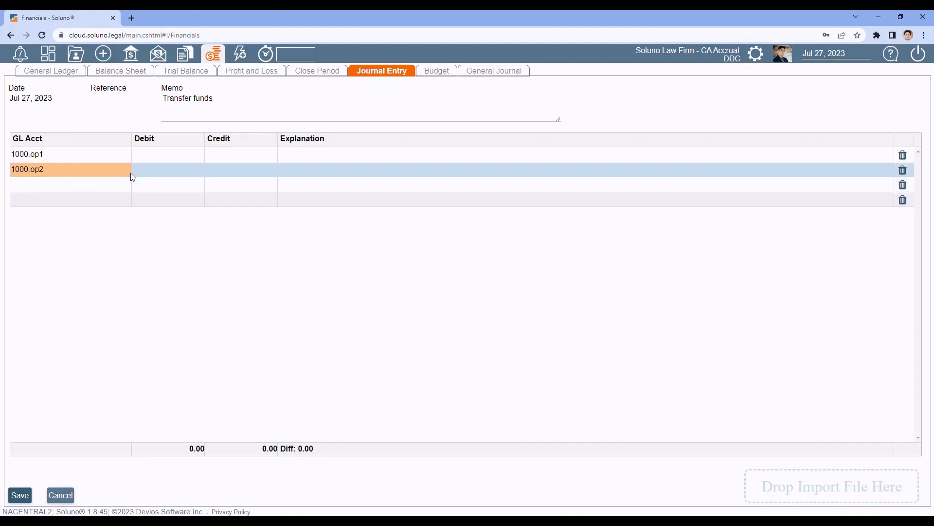
Step: Credit 5000 to account 1000.op1 and debit 5000 to account 1000.op2 in the transfer entry
click(225, 154)
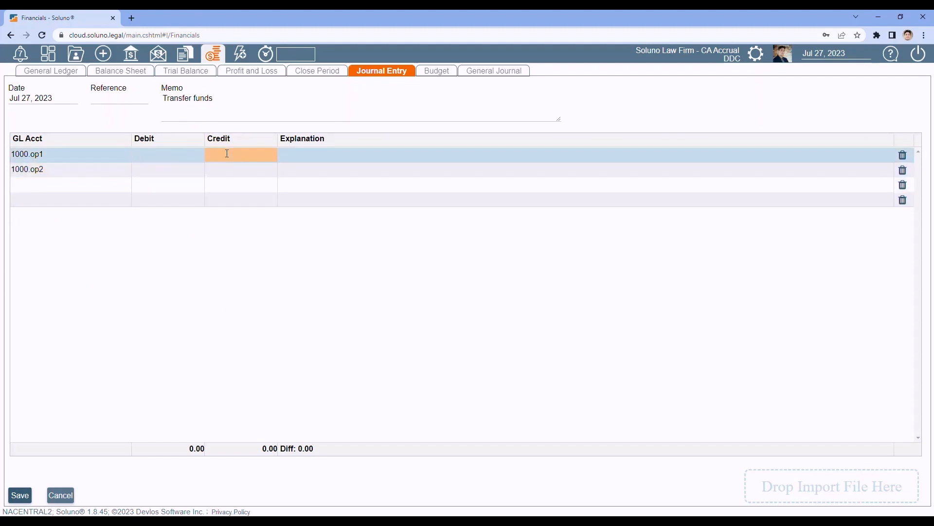
text(5000)
click(155, 170)
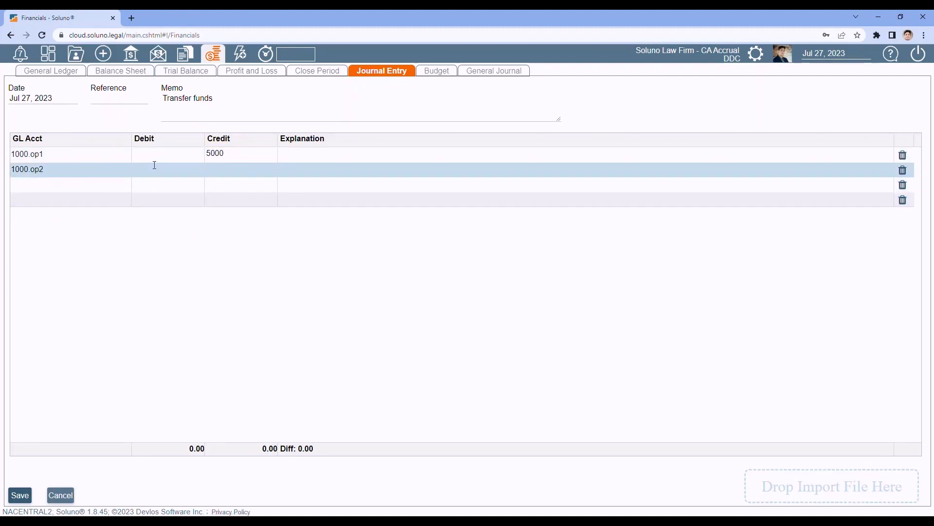
text(5000)
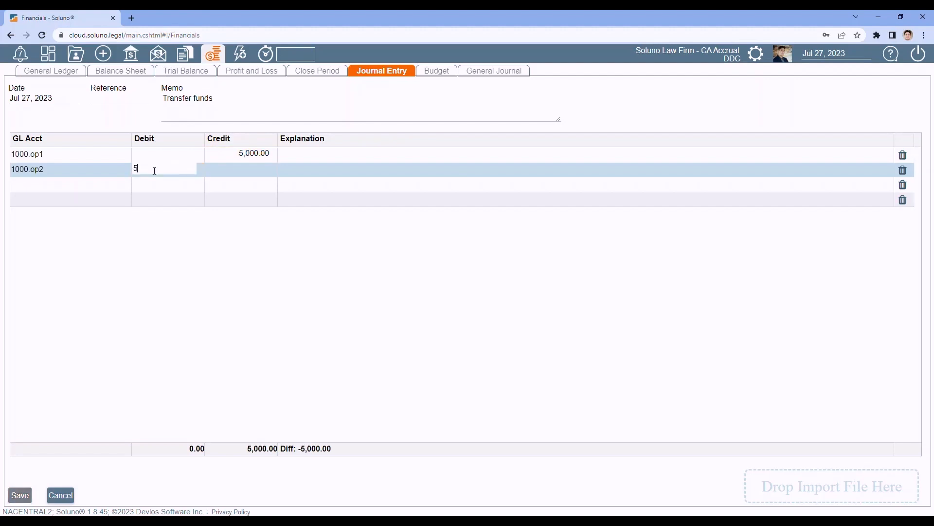
click(152, 284)
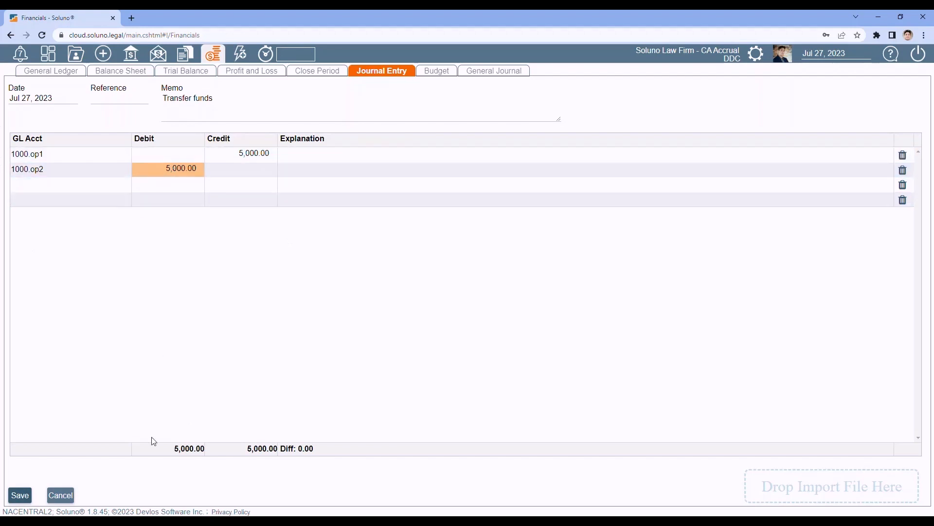
Step: Save the transfer journal entry, acknowledging the consequences of using a special/control GL account
click(26, 501)
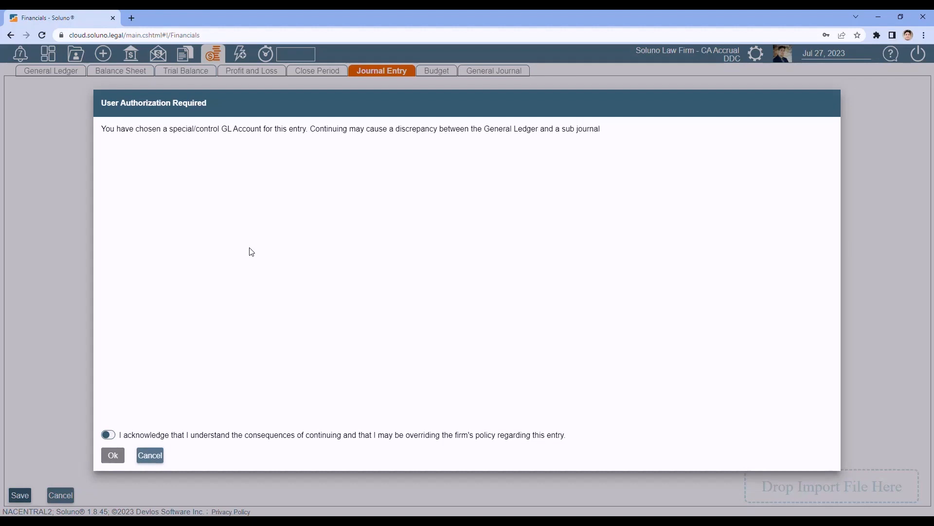
click(107, 436)
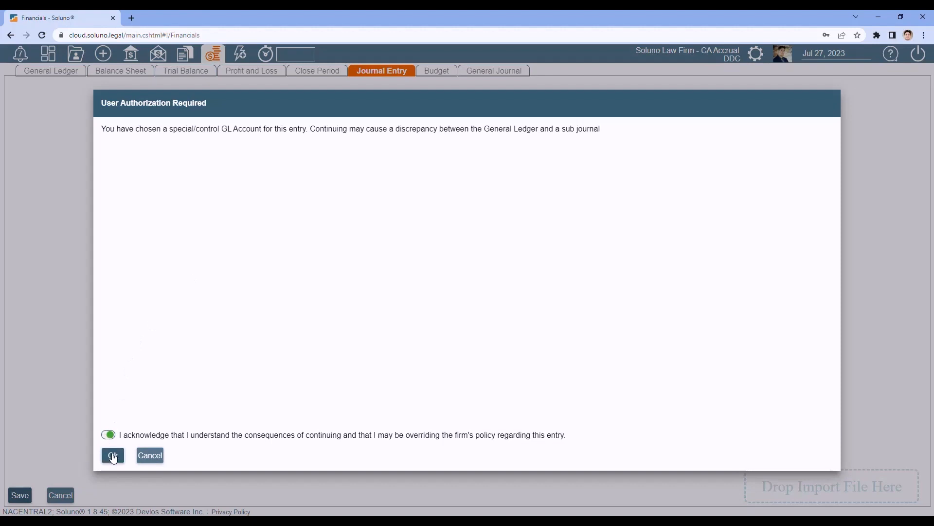
click(113, 457)
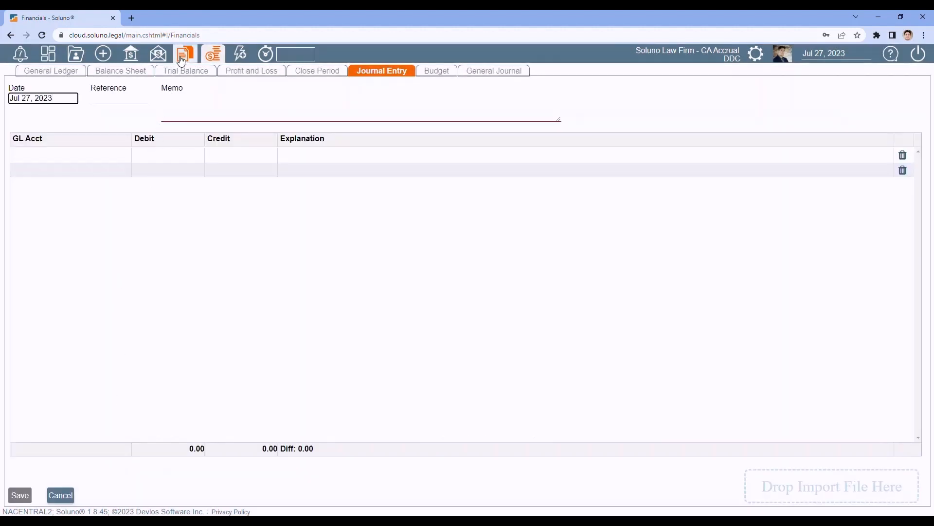
Step: Set the General Ledger report to non-detailed for GL account 1000.op2 (Petty Cash) with end date July 27, 2023
click(44, 76)
click(76, 85)
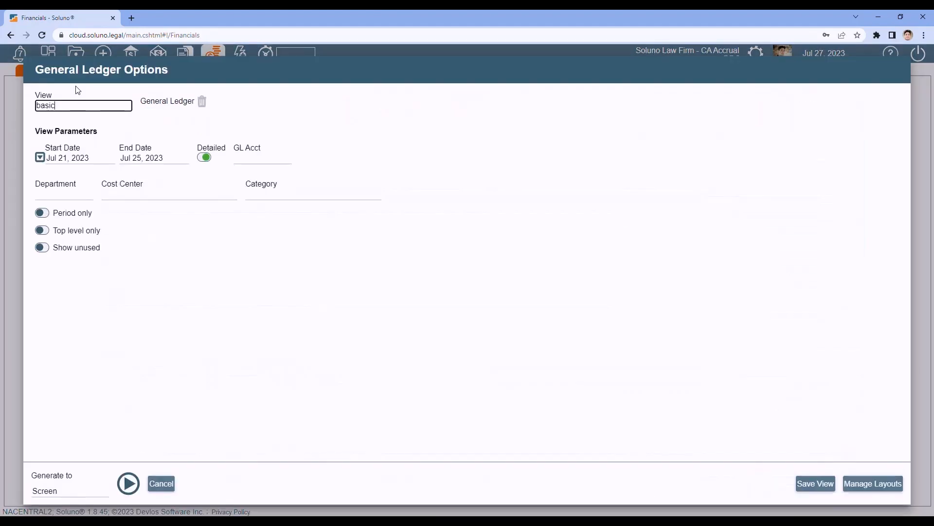
click(246, 158)
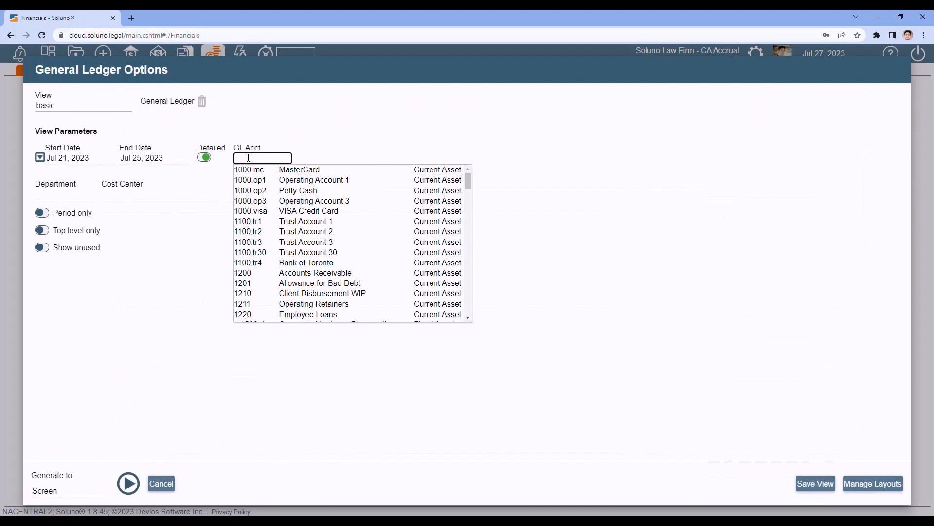
click(285, 190)
click(174, 159)
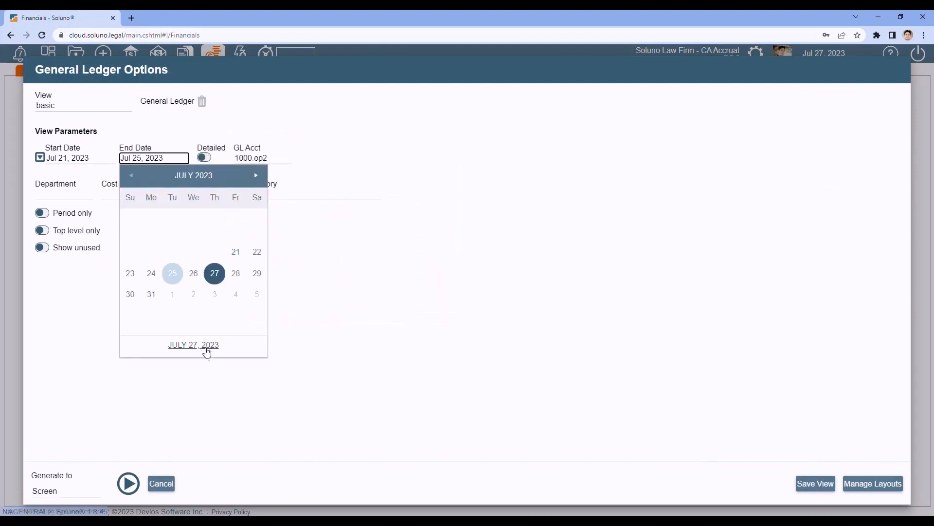
click(208, 349)
Step: Set the General Ledger start date to January 1, 2022 and generate the report
drag(103, 157, 57, 159)
key(BackSpace)
click(95, 346)
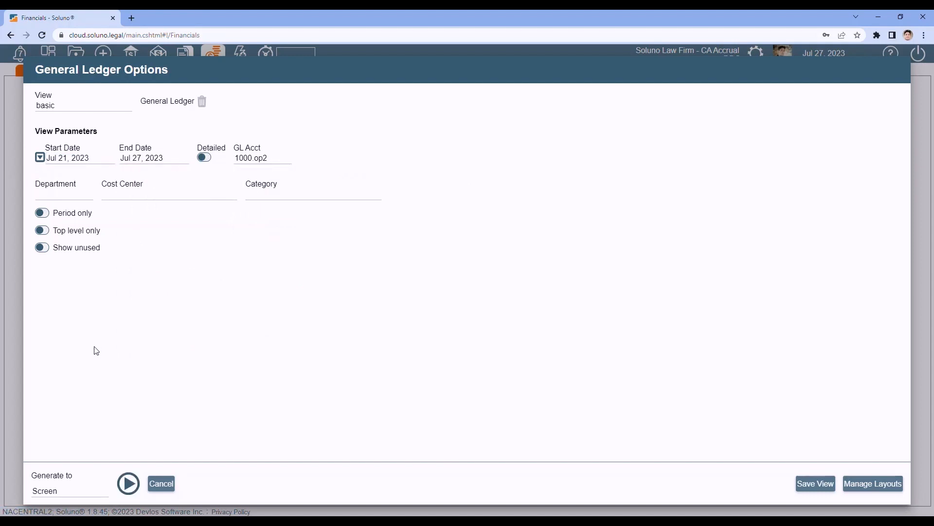
click(103, 158)
click(83, 187)
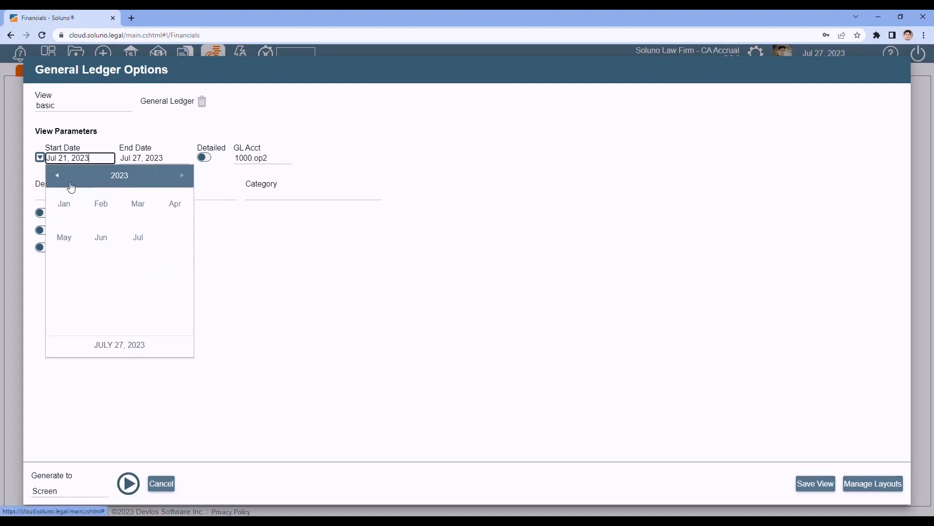
click(57, 175)
click(64, 204)
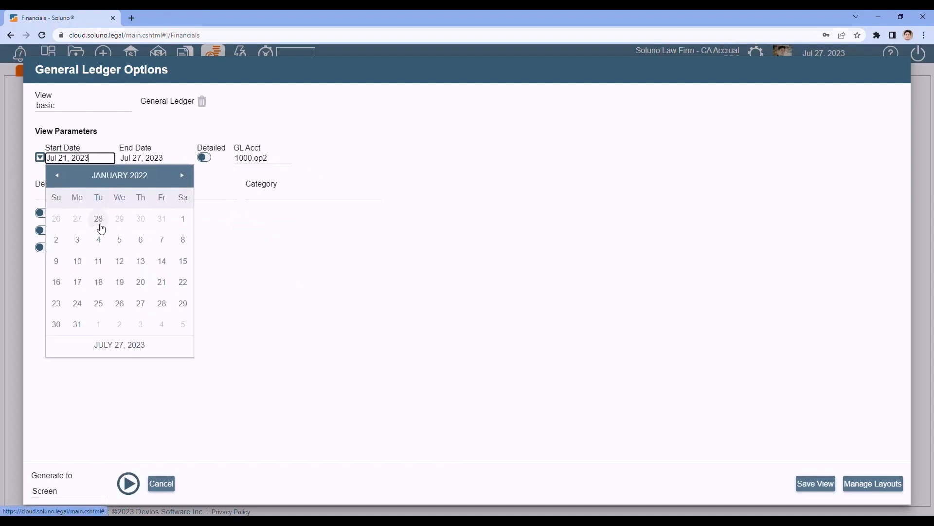
click(183, 218)
click(127, 483)
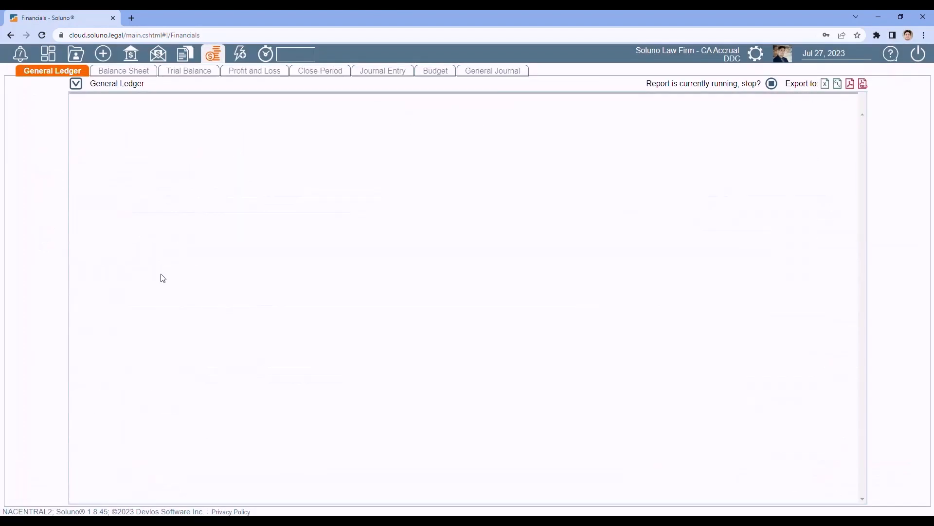
Step: Generate the Operating Bank Journal with the "op" view for bank account op2 (Petty Cash) and compare its closing balance with the General Ledger report
click(186, 54)
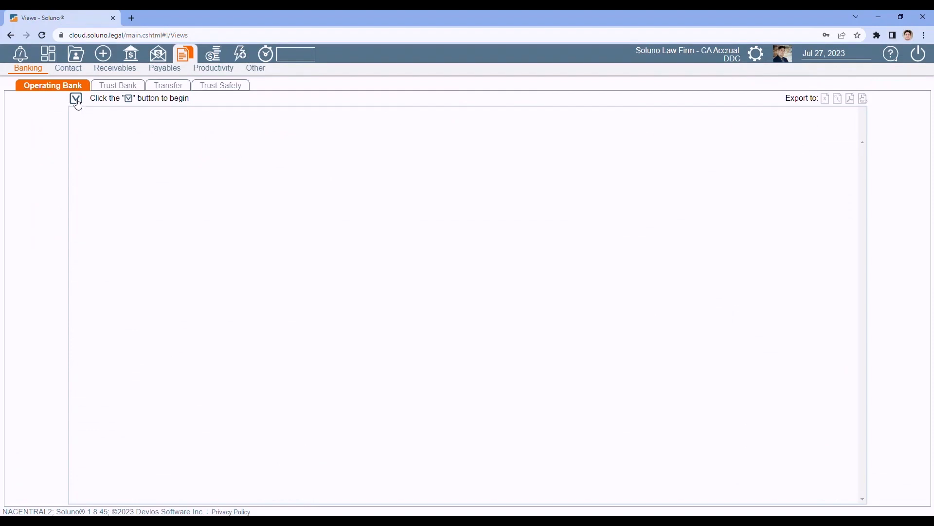
click(76, 99)
click(78, 104)
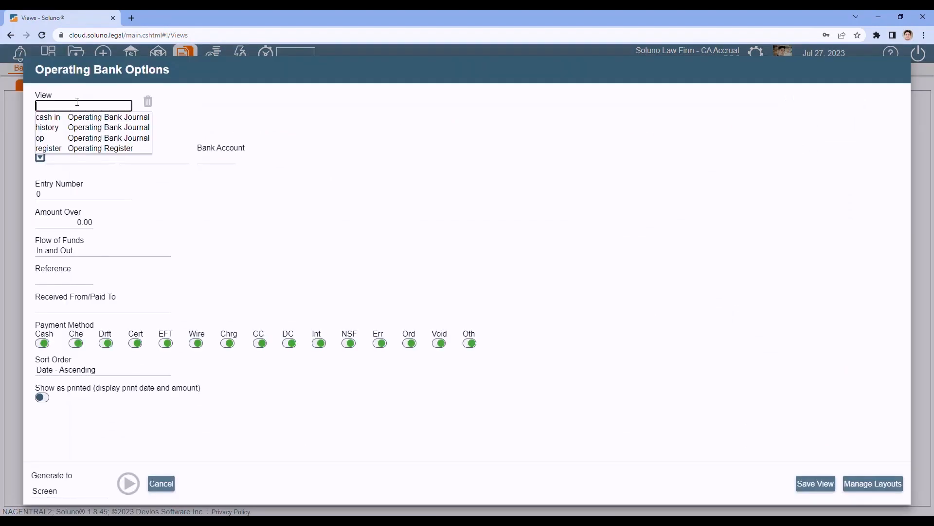
click(88, 141)
click(199, 160)
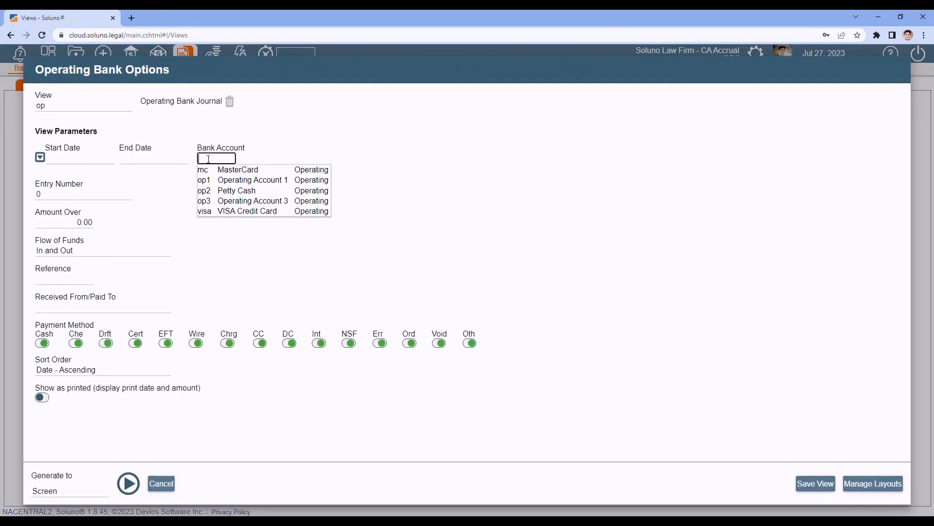
click(219, 190)
click(128, 483)
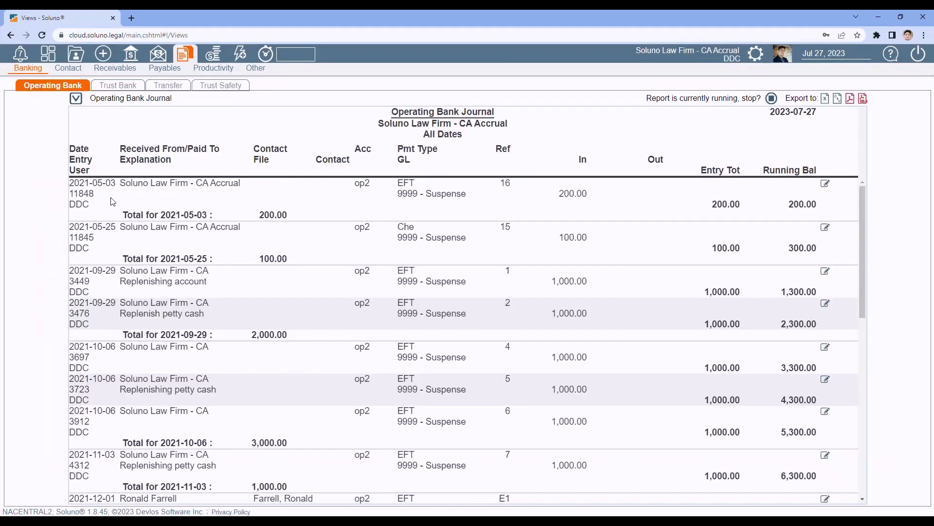
drag(862, 205, 863, 430)
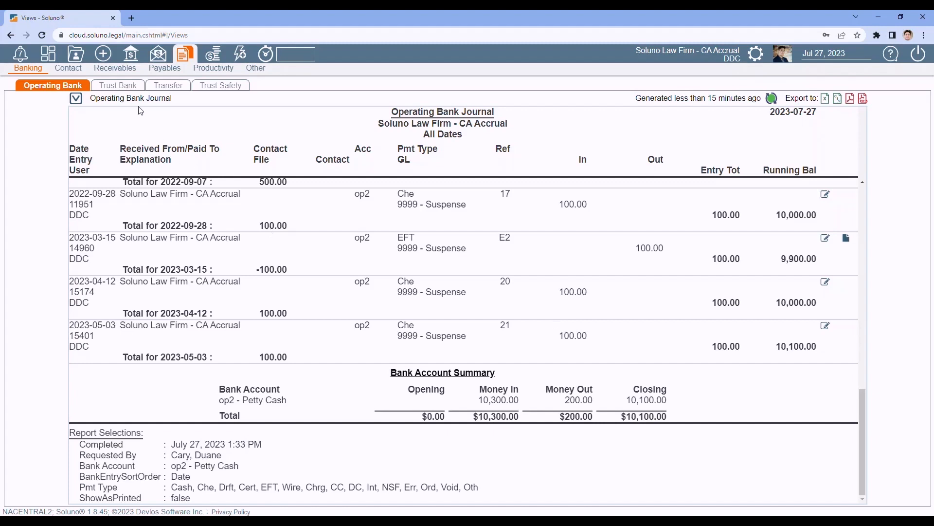
click(213, 54)
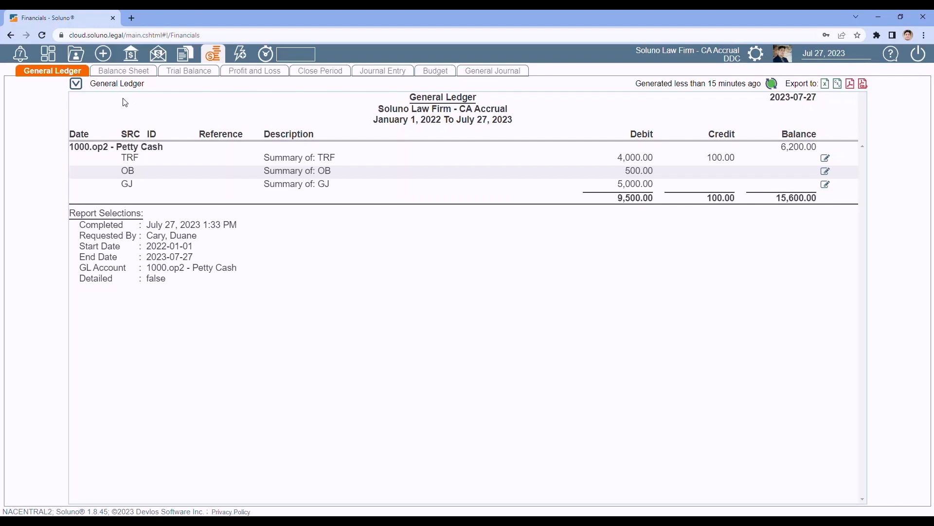
Step: Generate the General Journal report with the "general" view for all dates
click(492, 76)
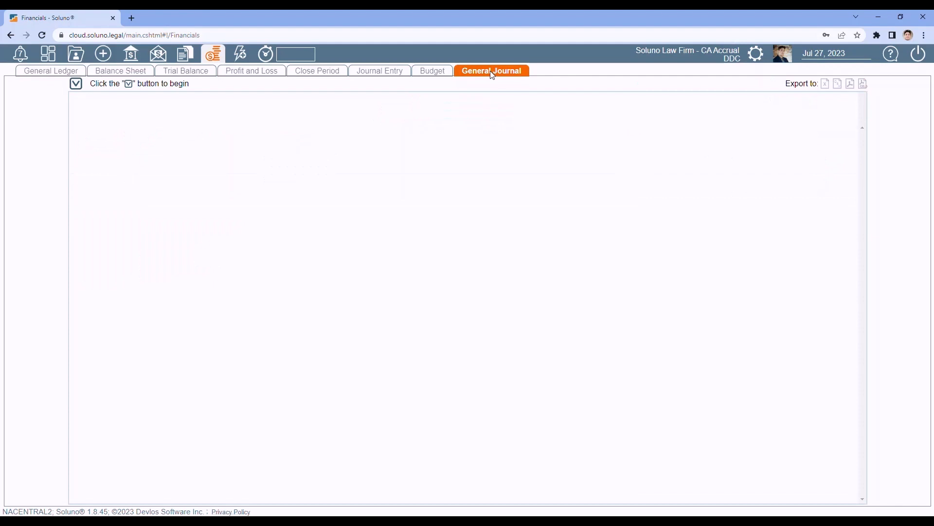
click(76, 83)
click(72, 106)
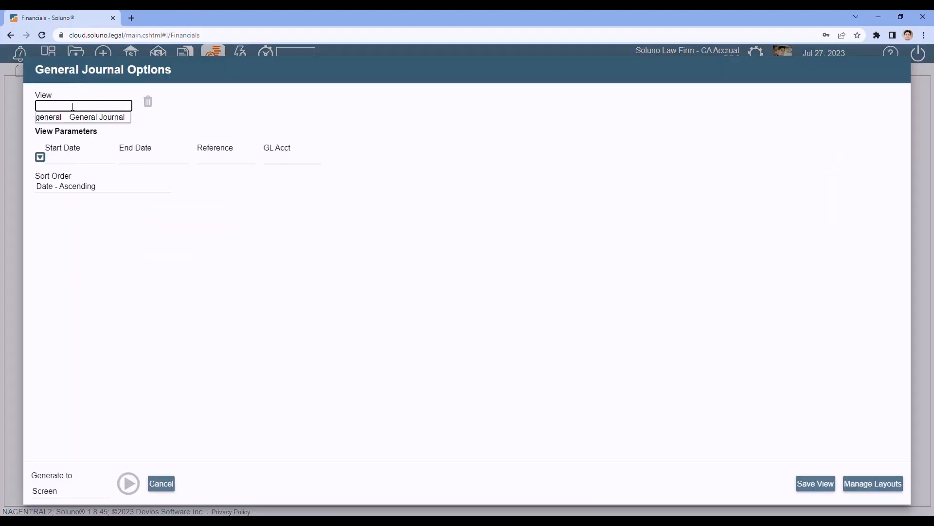
click(74, 117)
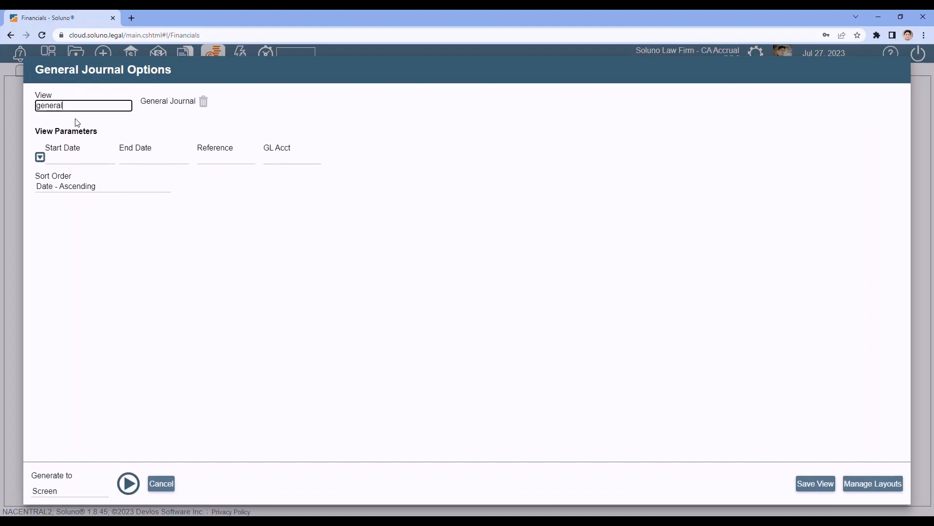
click(127, 483)
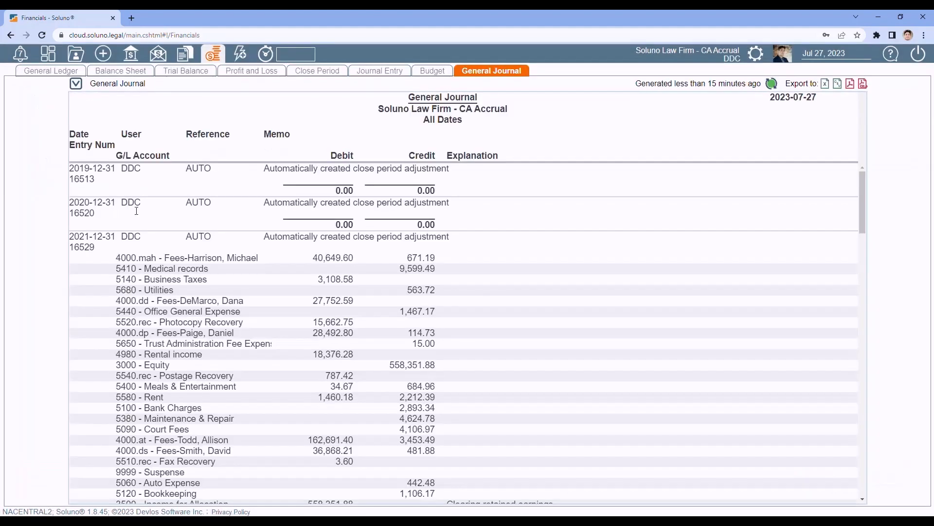
Step: Delete the "Transfer funds" entry of 5,000.00 from the General Journal and confirm the deletion
scroll(322, 212, down, 9)
scroll(323, 211, down, 12)
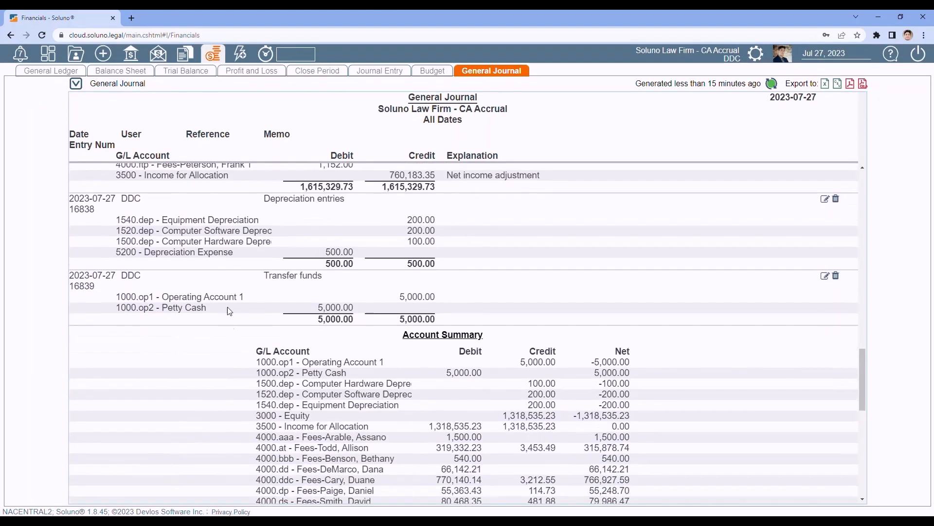
click(836, 276)
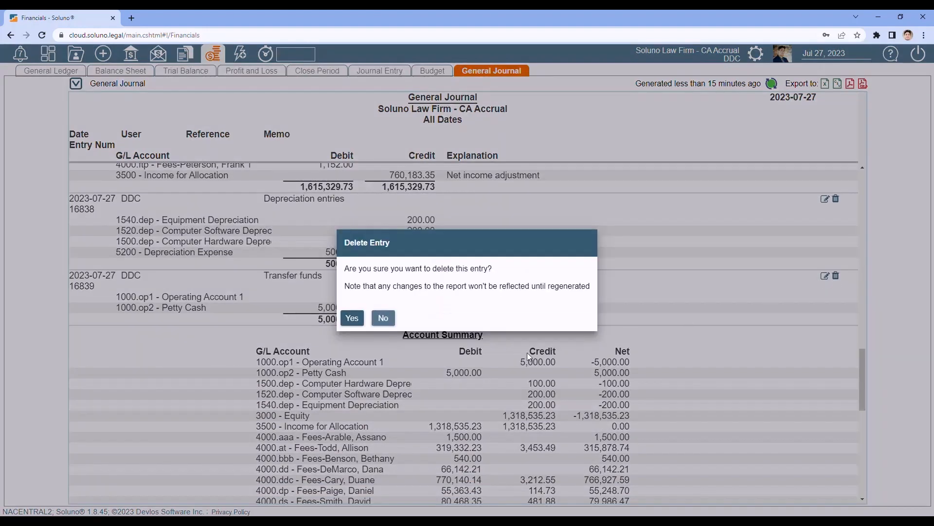
click(352, 317)
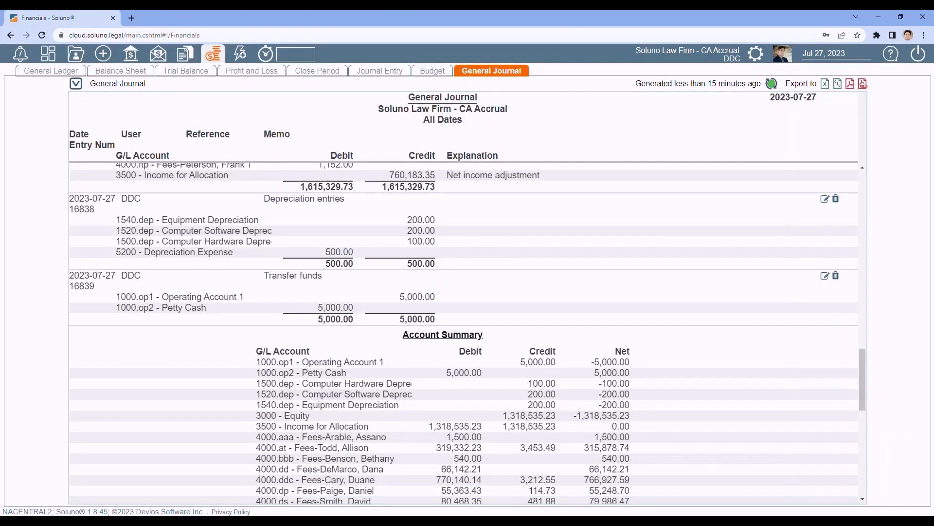
Step: Regenerate the Operating Bank Journal for Petty Cash and return to the Financials area
click(185, 54)
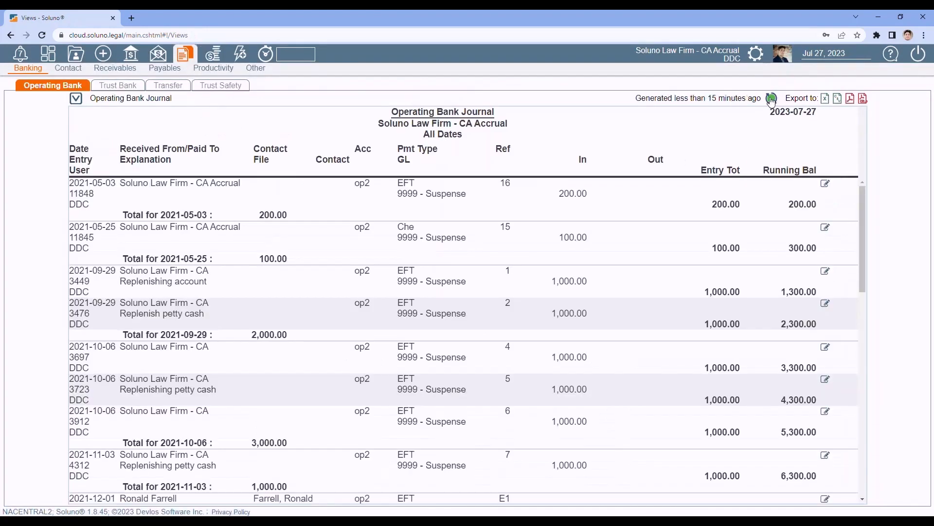
click(771, 100)
click(214, 56)
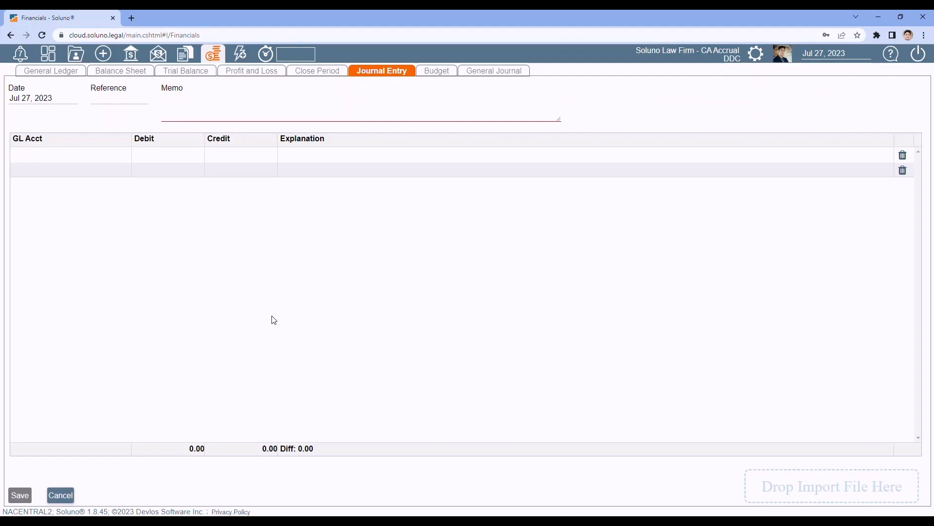
Step: Close the period ending Dec 31, 2022 together with the fiscal year, and dismiss the processing notice
click(307, 73)
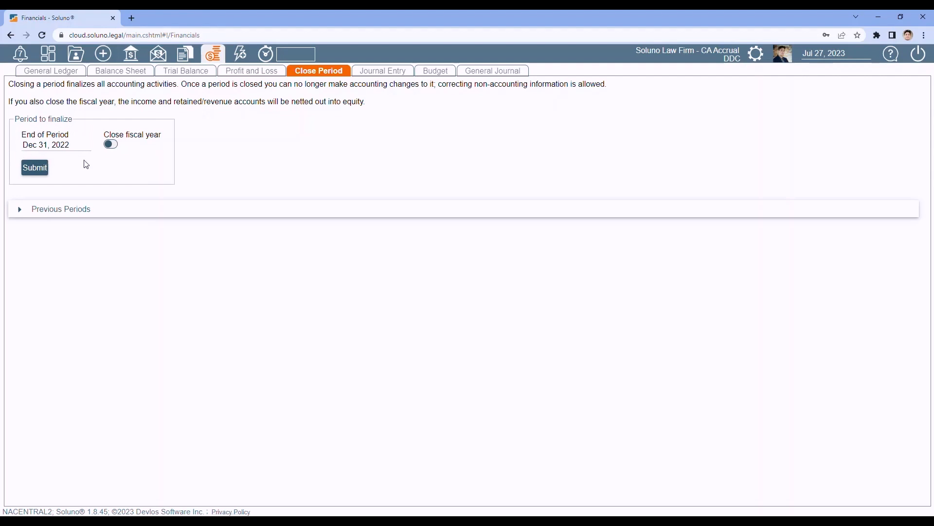
click(110, 144)
click(31, 168)
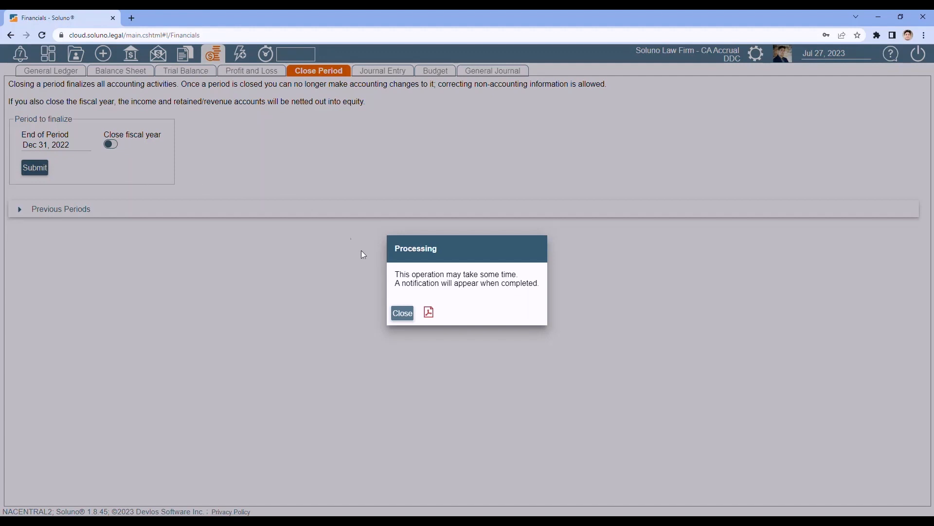
click(401, 313)
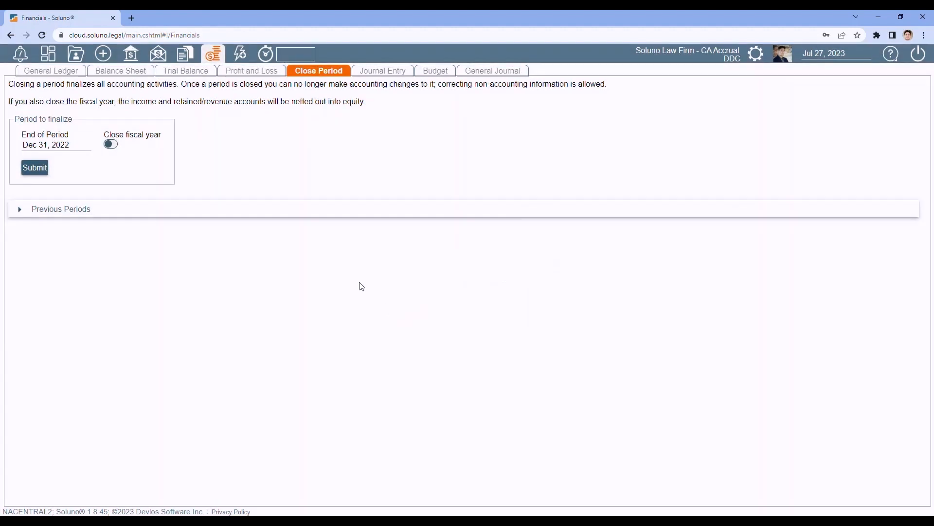
Step: Reload the Close Period page and check the Previous Periods list for the period ending Dec 31, 2022
click(179, 78)
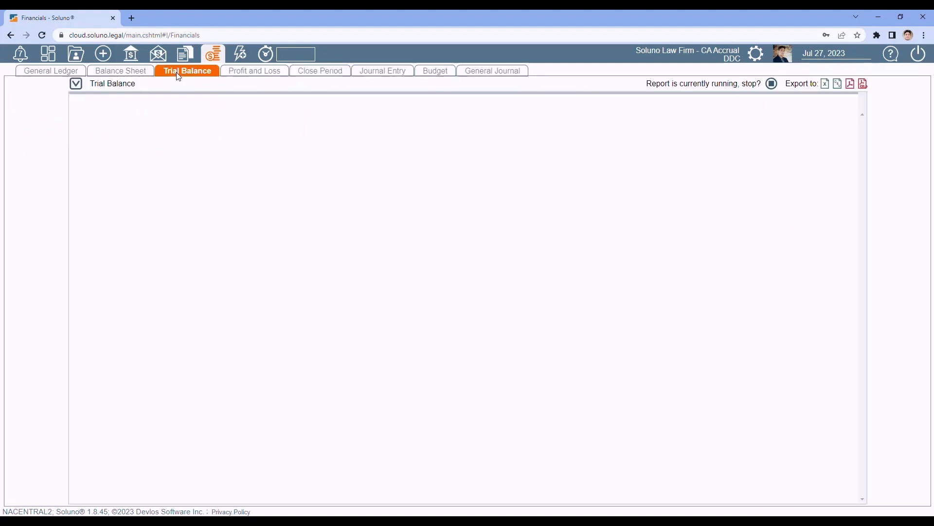
click(258, 72)
click(327, 75)
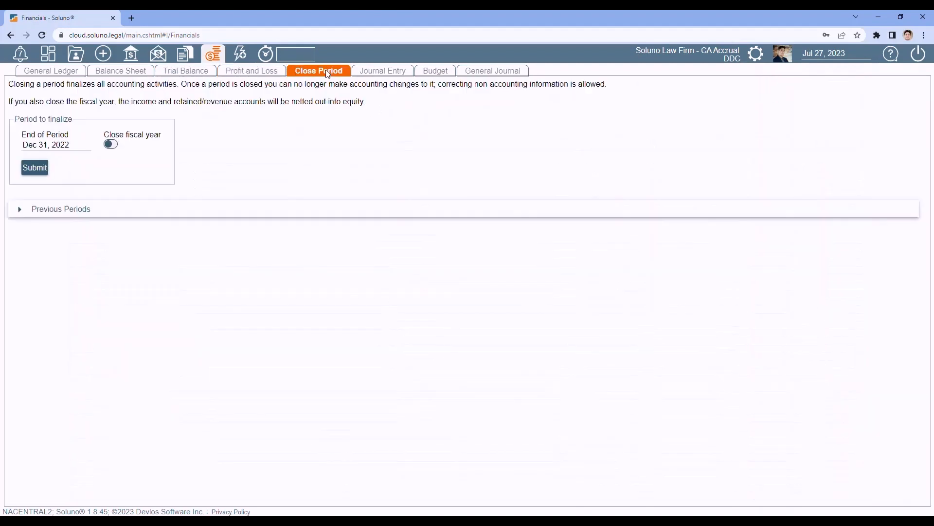
click(387, 73)
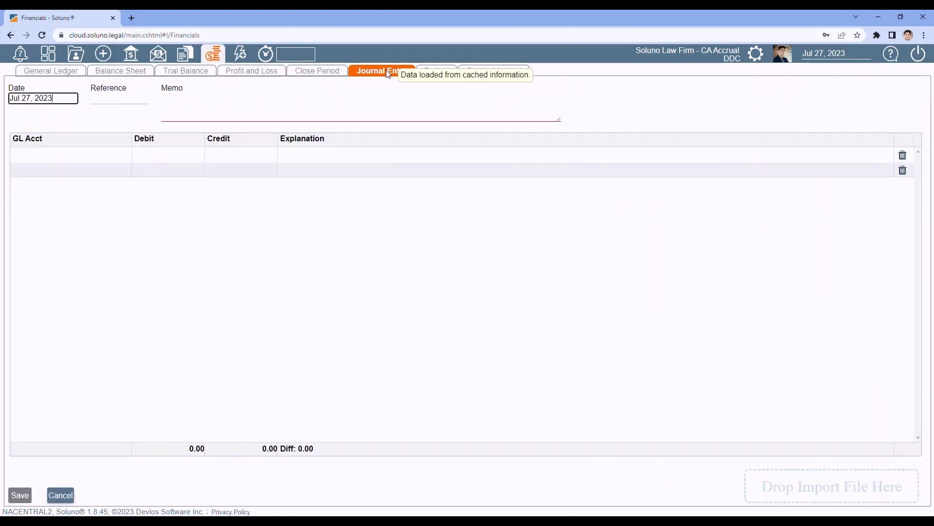
click(312, 73)
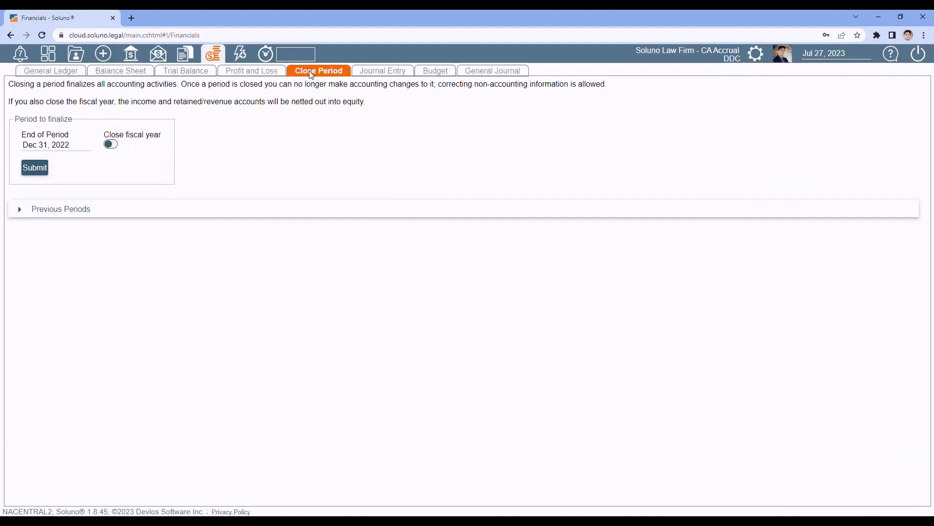
click(21, 210)
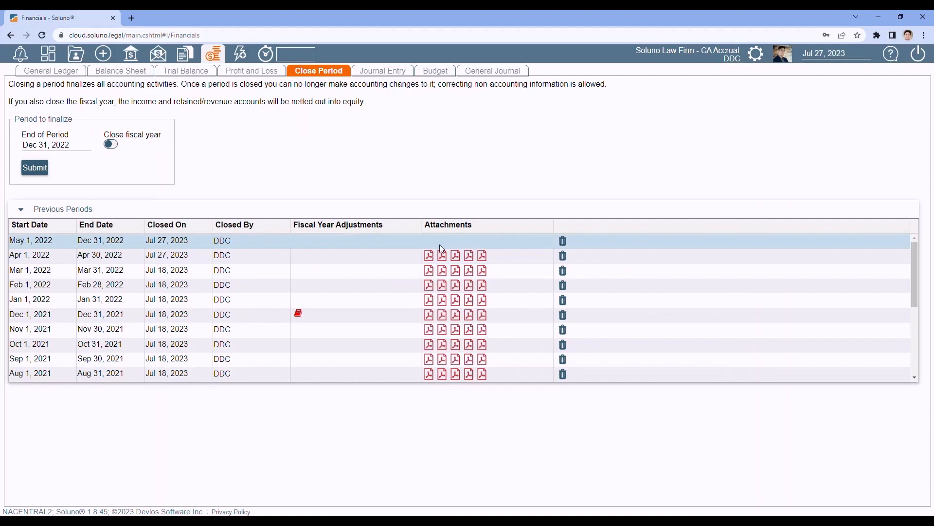
Step: Refresh the closed periods list and examine the fiscal year adjustments for the period from May 1 to Dec 31, 2022
click(257, 73)
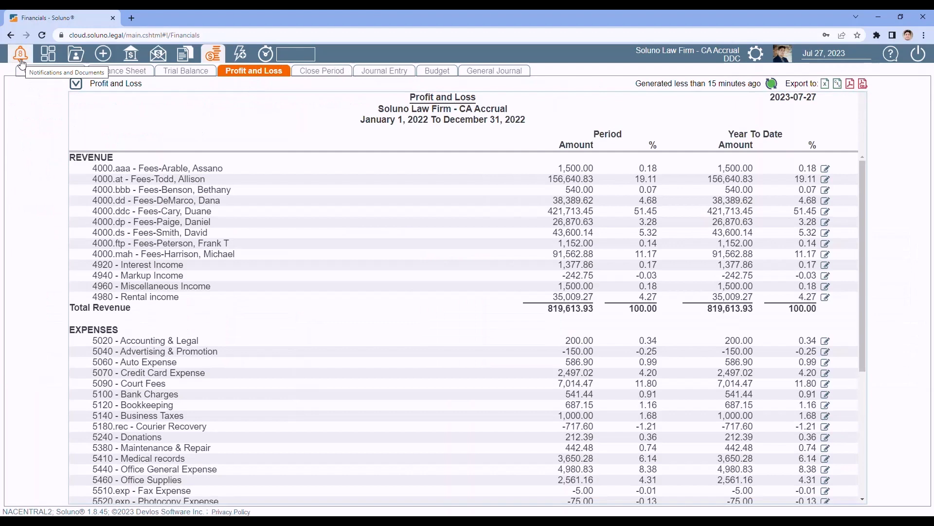
click(325, 73)
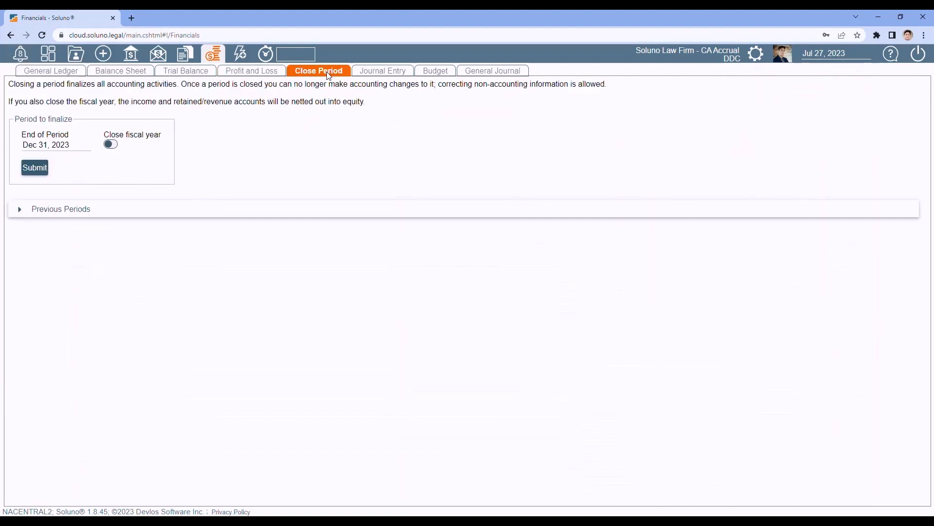
click(21, 209)
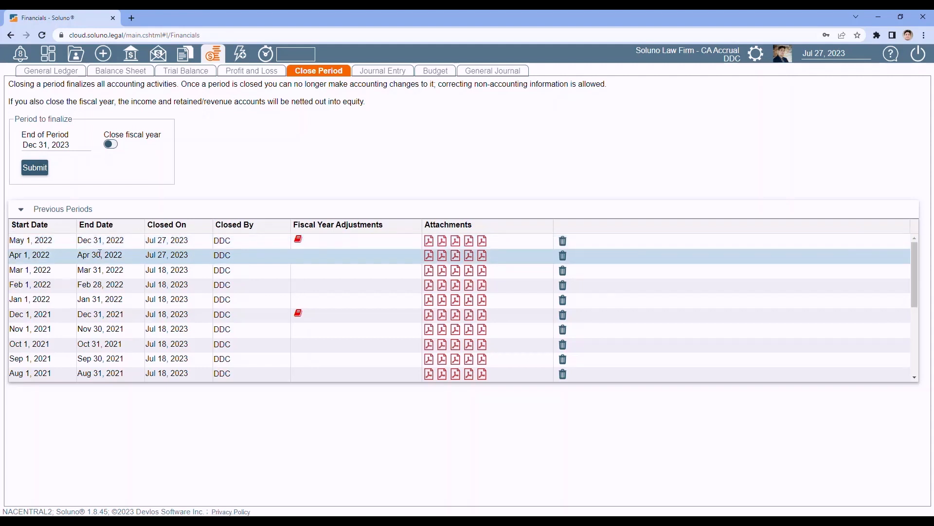
click(298, 241)
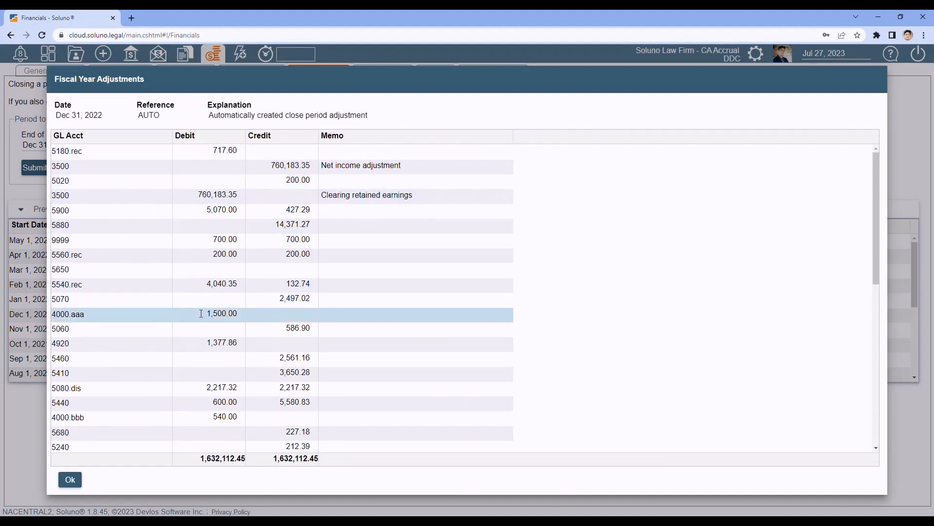
scroll(231, 288, down, 5)
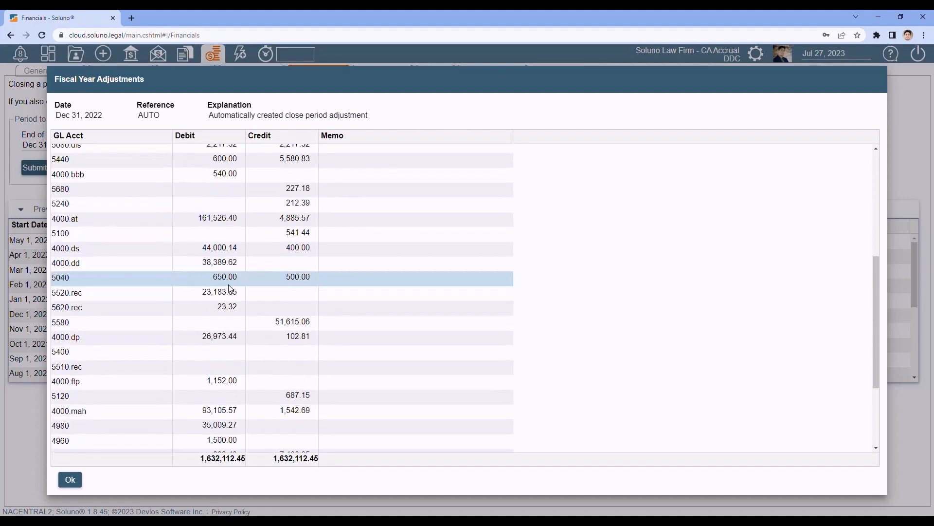
Step: Review the remaining GL account lines of the Dec 31, 2022 fiscal year adjustment, including its net income entries, and close the details
scroll(231, 289, down, 3)
scroll(205, 371, up, 8)
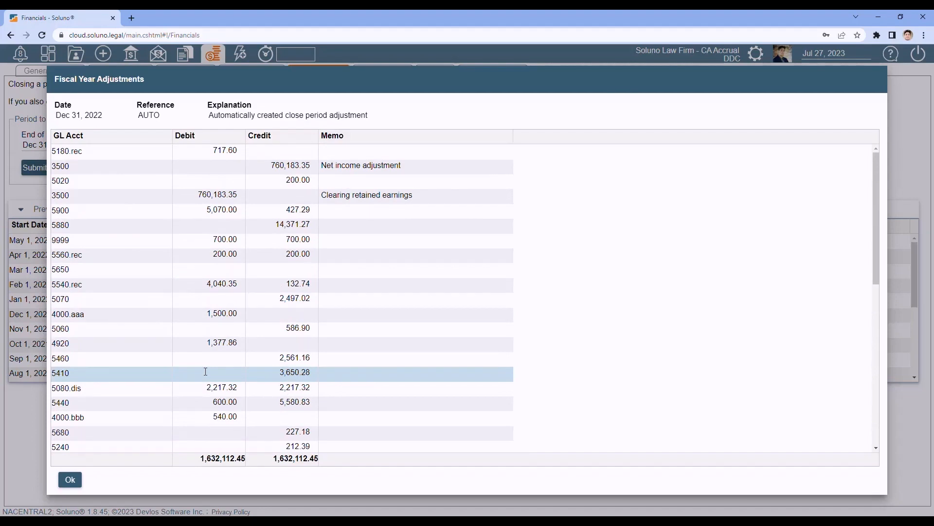
click(70, 482)
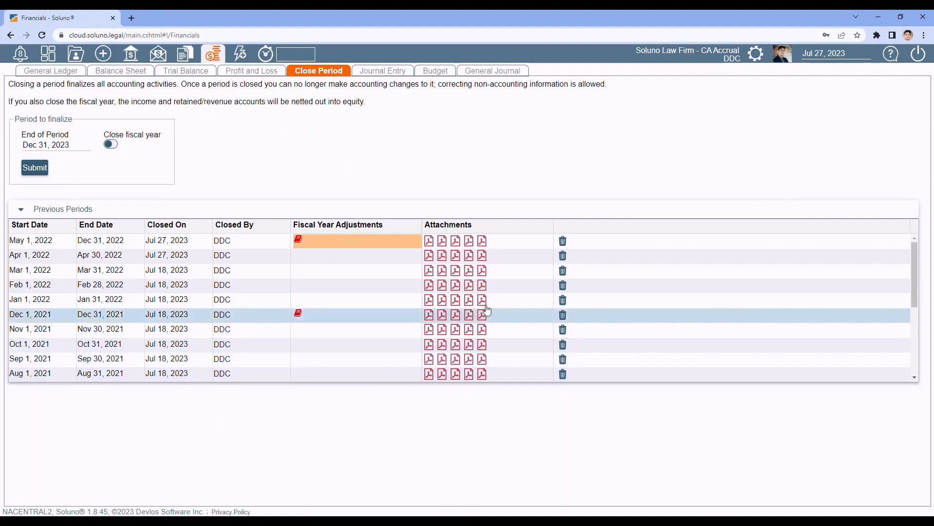
Step: Re-open the period from May 1 to Dec 31, 2022 by deleting its closing, and check the Previous Periods list through its oldest entries
click(564, 242)
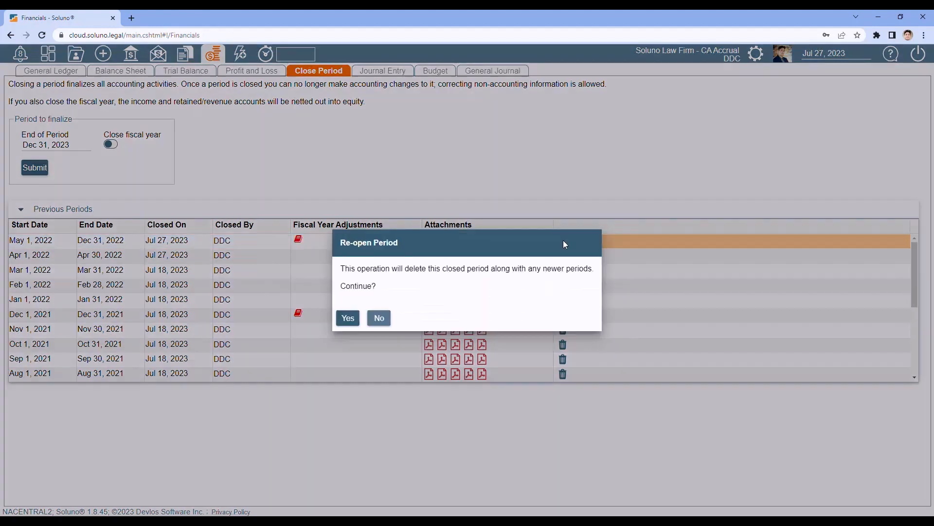
click(346, 319)
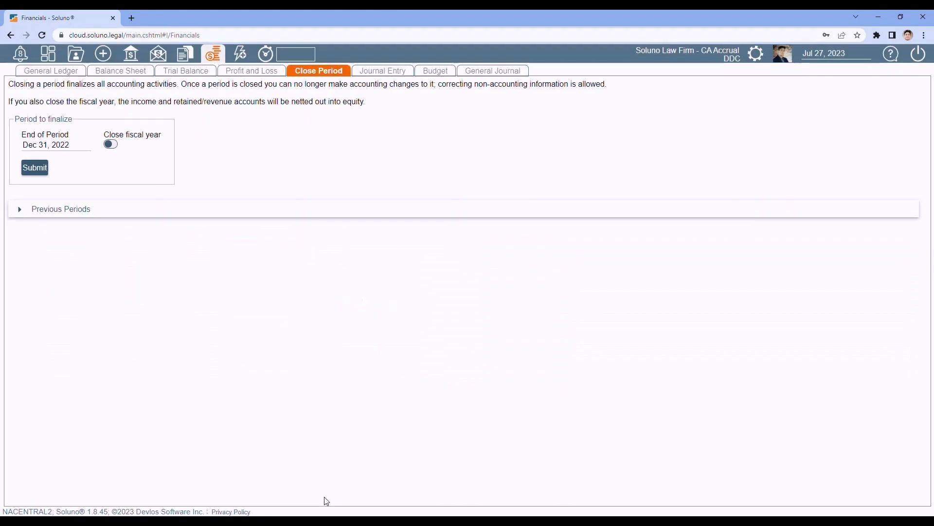
click(19, 210)
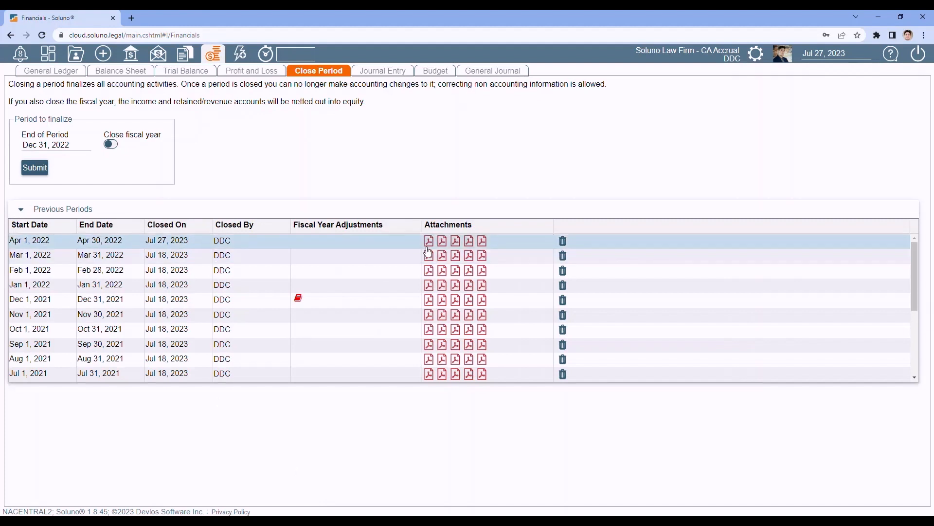
scroll(450, 249, down, 2)
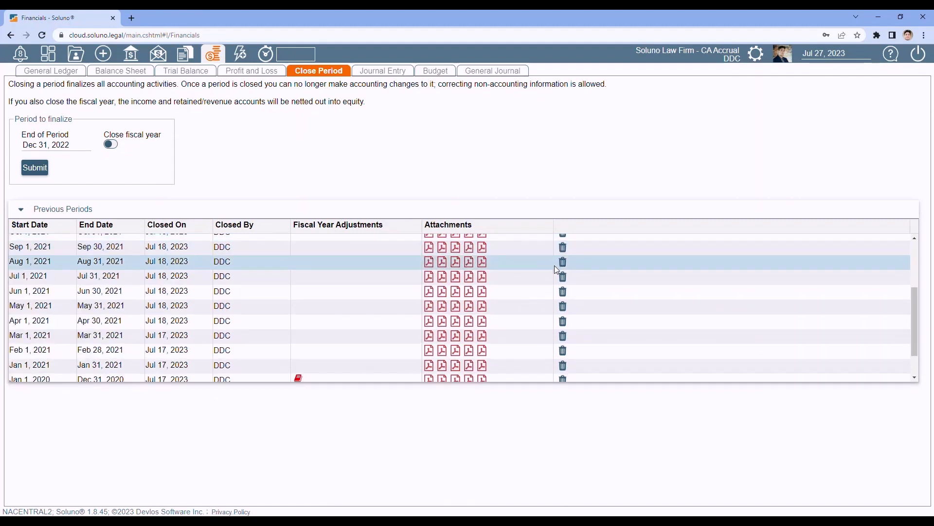
scroll(460, 281, down, 1)
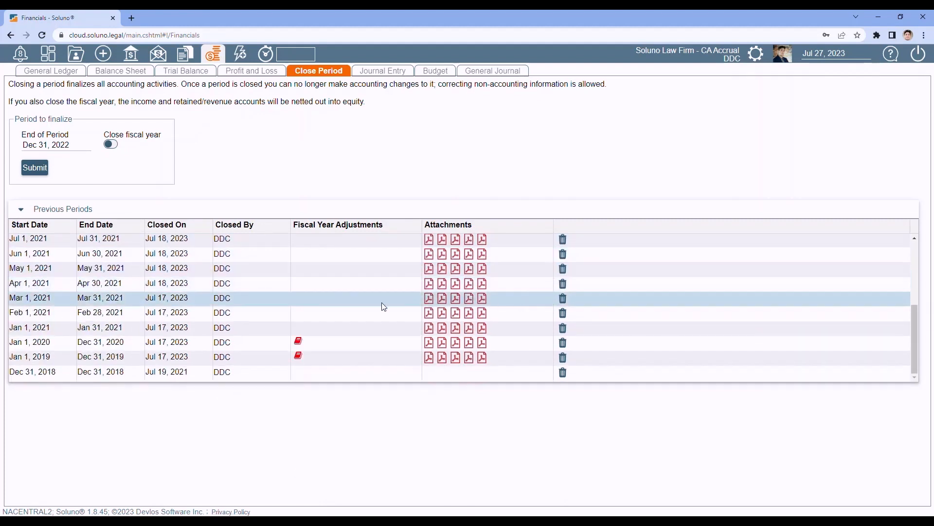